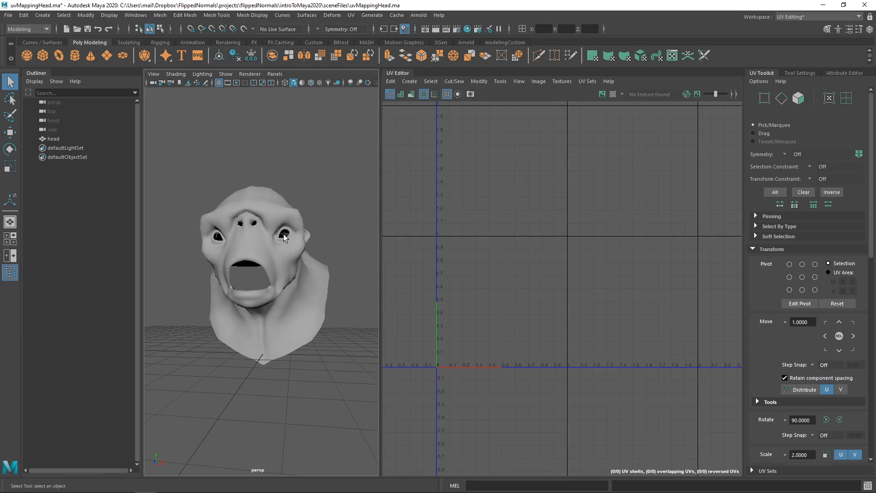
# Select the head mesh and create new UVs for it with a Planar projection
pyautogui.moveTo(301, 241)
pyautogui.keyDown('alt'); pyautogui.mouseDown()
pyautogui.moveTo(278, 249)
pyautogui.moveTo(292, 250)
pyautogui.mouseUp(); pyautogui.keyUp('alt')
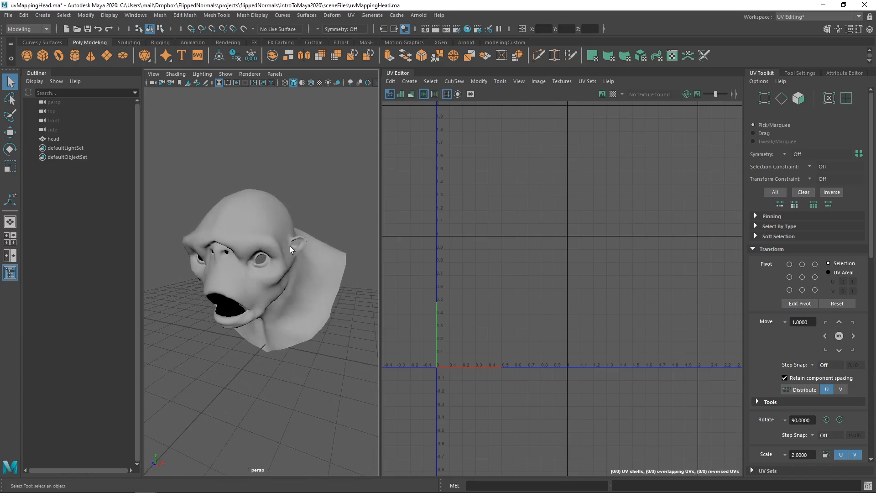
pyautogui.scroll(-1, 548, 246)
pyautogui.scroll(2, 516, 265)
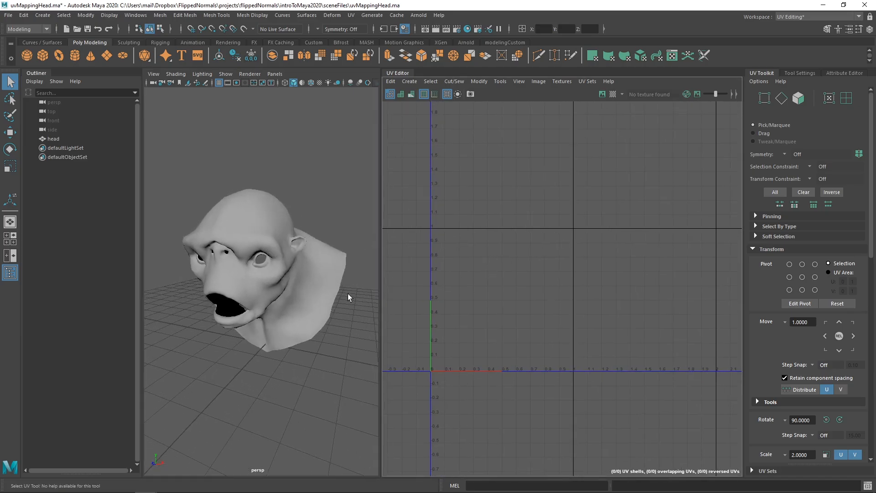
pyautogui.click(272, 275)
pyautogui.scroll(5, 287, 278)
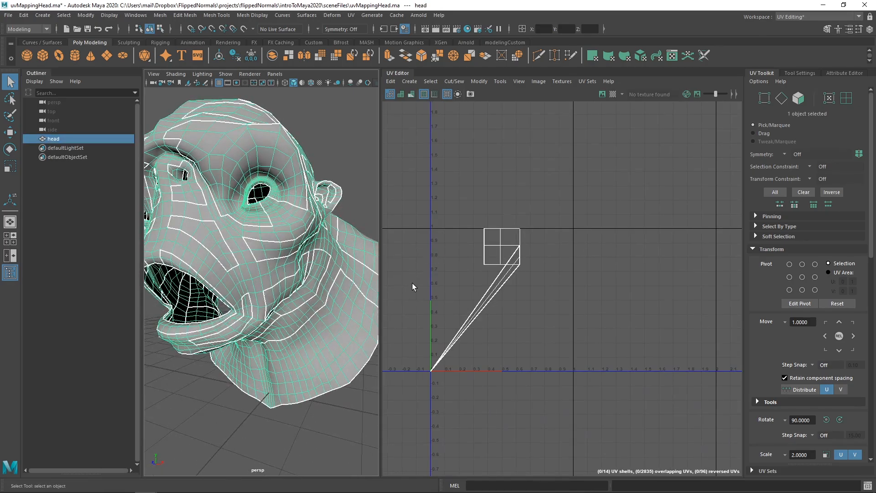
pyautogui.scroll(-3, 244, 260)
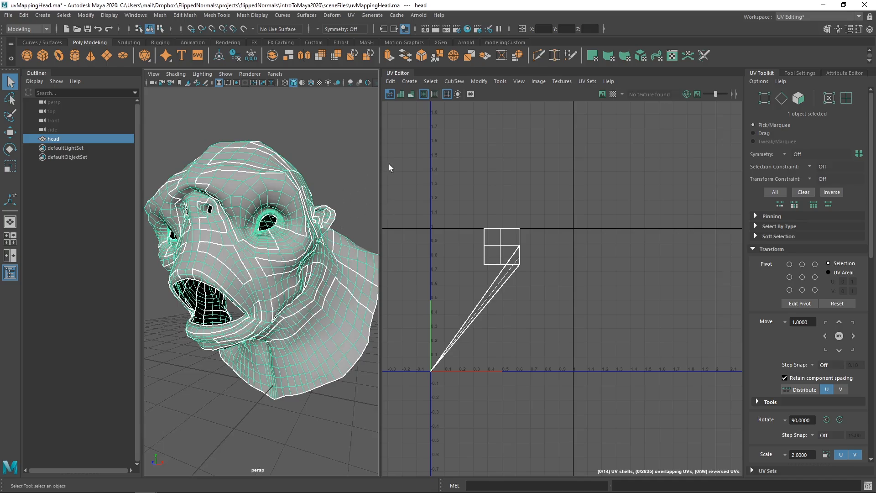
pyautogui.click(409, 81)
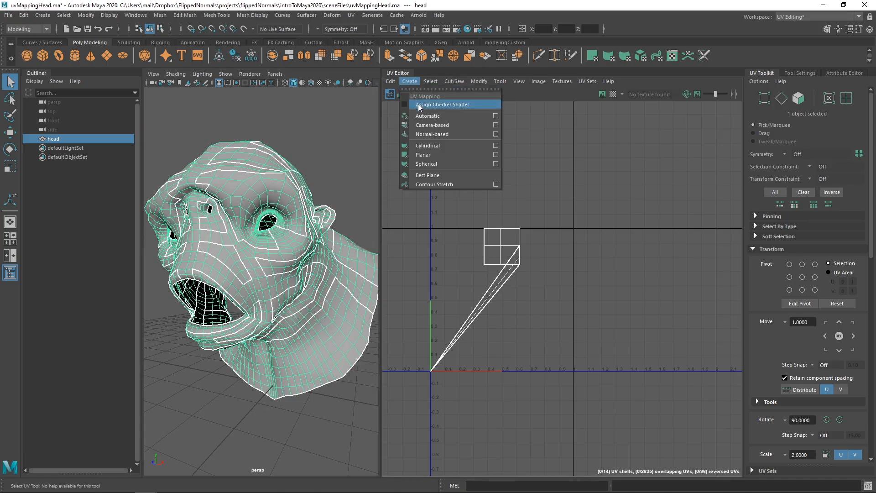
pyautogui.click(426, 155)
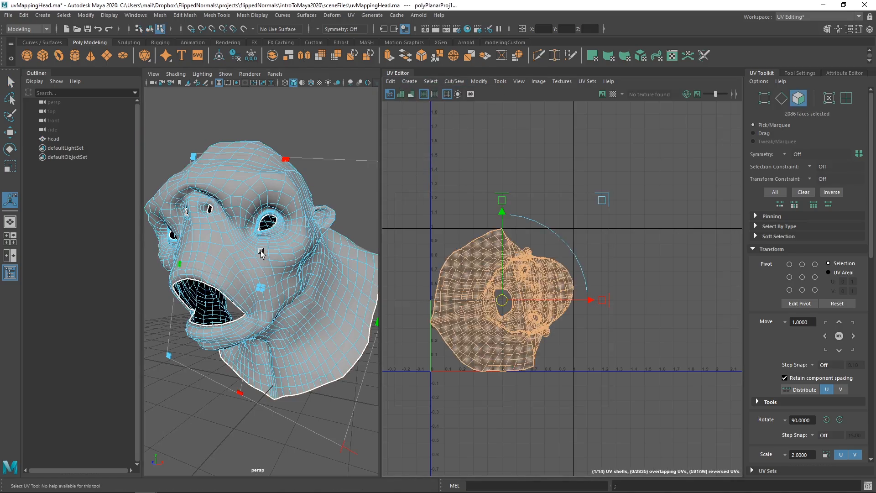
# Switch the head to edge selection and turn on World X symmetry
pyautogui.moveTo(262, 254)
pyautogui.keyDown('alt'); pyautogui.mouseDown()
pyautogui.moveTo(195, 280)
pyautogui.moveTo(267, 266)
pyautogui.mouseUp(); pyautogui.keyUp('alt')
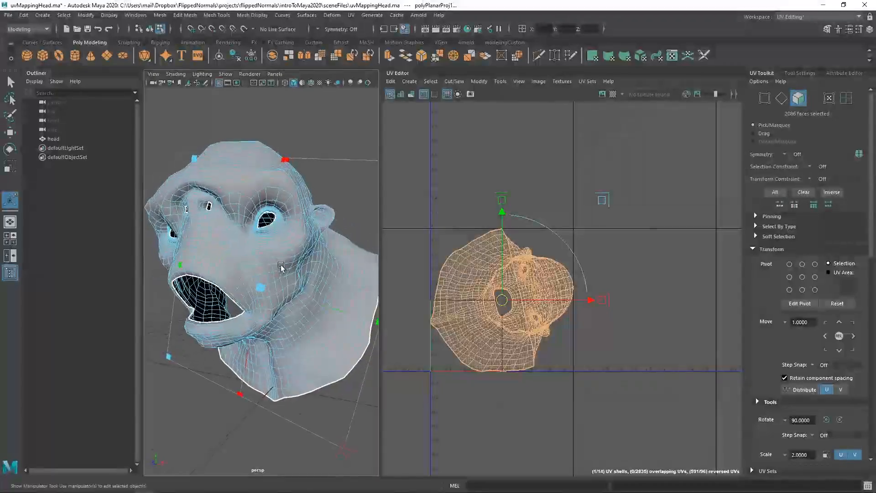
pyautogui.moveTo(268, 263); pyautogui.dragTo(269, 247, button='right')
pyautogui.keyDown('alt'); pyautogui.moveTo(270, 249); pyautogui.dragTo(288, 260); pyautogui.keyUp('alt')
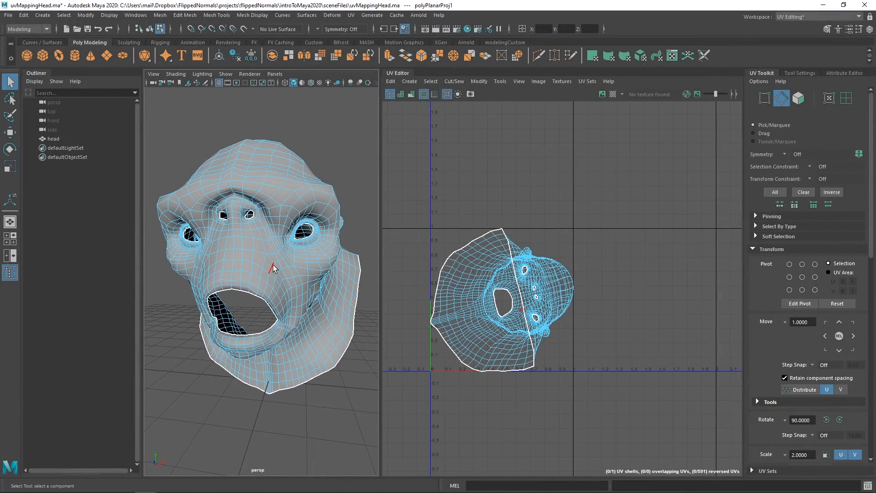
pyautogui.press('w')
pyautogui.click(273, 268)
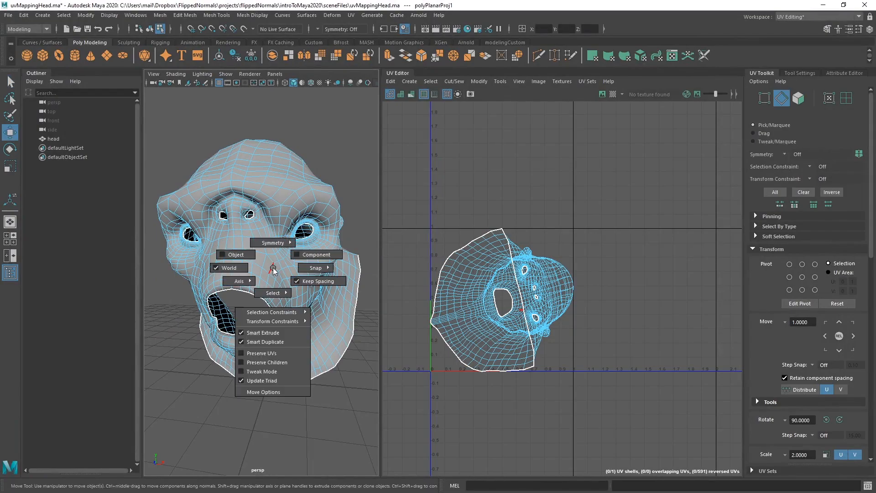
pyautogui.moveTo(273, 269); pyautogui.dragTo(269, 218)
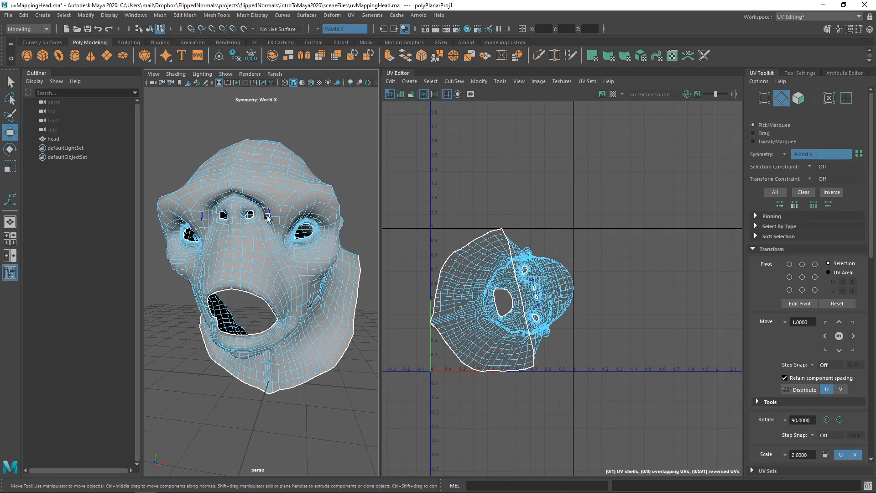
# Select the edge loop running around the neck behind the ear and jaw, and cut the UVs along it
pyautogui.doubleClick(265, 247)
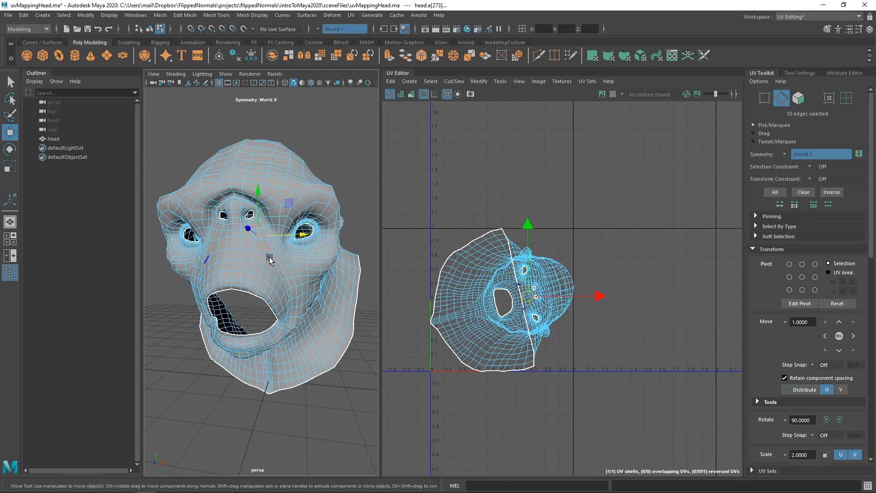
pyautogui.doubleClick(275, 264)
pyautogui.keyDown('alt'); pyautogui.moveTo(302, 276); pyautogui.dragTo(255, 246); pyautogui.keyUp('alt')
pyautogui.press('q')
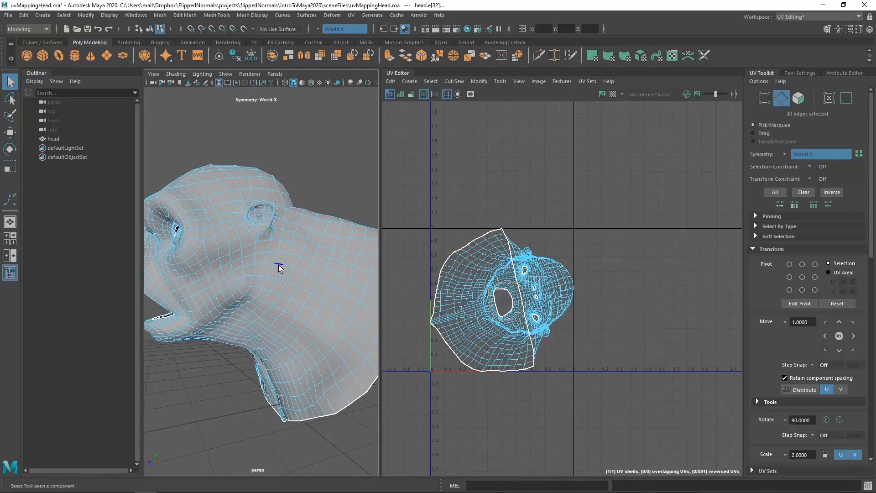
pyautogui.keyDown('alt'); pyautogui.moveTo(305, 219); pyautogui.dragTo(274, 292); pyautogui.keyUp('alt')
pyautogui.doubleClick(244, 247)
pyautogui.keyDown('alt'); pyautogui.moveTo(511, 281); pyautogui.dragTo(514, 272, button='middle'); pyautogui.keyUp('alt')
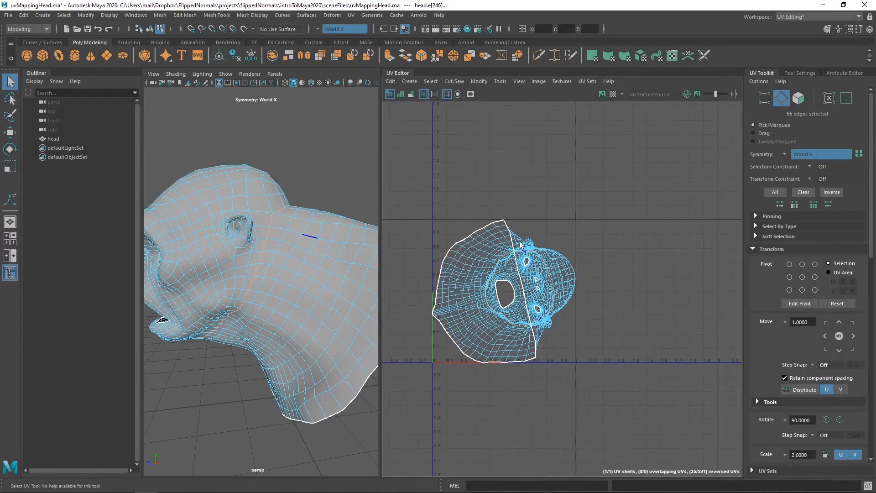
pyautogui.keyDown('alt'); pyautogui.moveTo(520, 243); pyautogui.dragTo(525, 240, button='right'); pyautogui.keyUp('alt')
pyautogui.hotkey('ctrl', 'x')
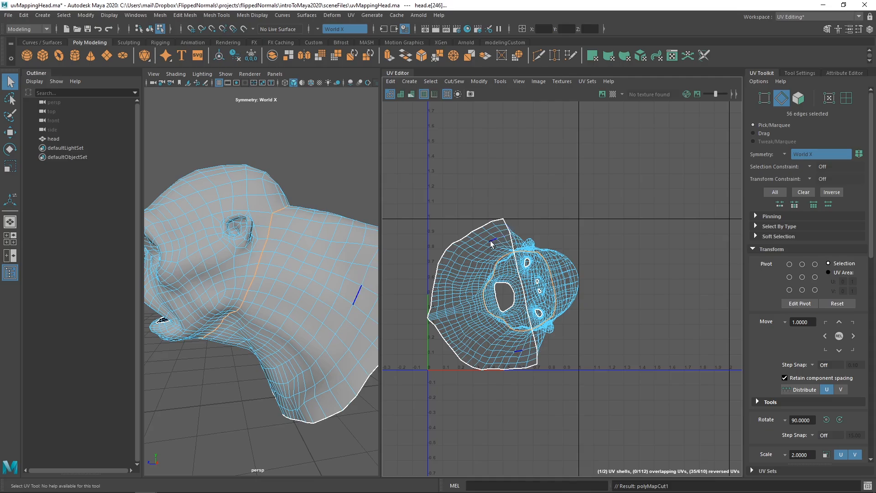
# Select the neck's UV shell and move it along U until it sits clear beside the face shell
pyautogui.moveTo(490, 240); pyautogui.dragTo(458, 228, button='right')
pyautogui.click(472, 256)
pyautogui.press('w')
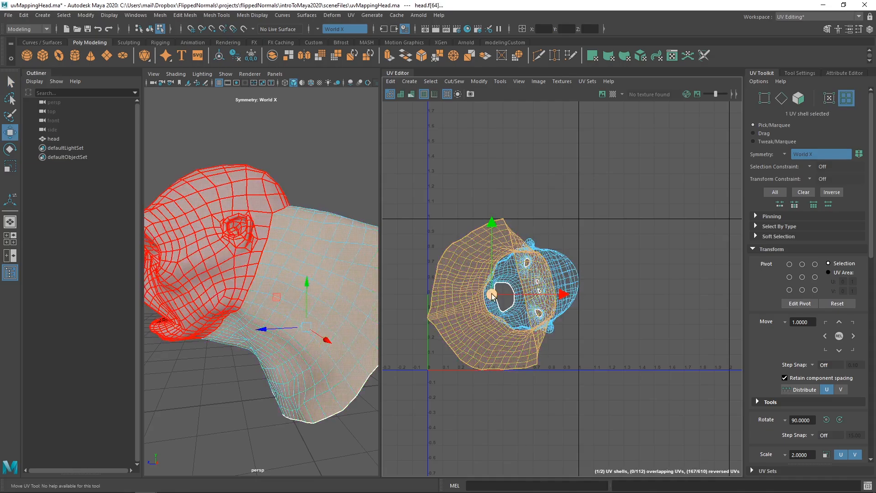
pyautogui.moveTo(492, 290); pyautogui.dragTo(591, 288)
pyautogui.keyDown('alt'); pyautogui.moveTo(319, 273); pyautogui.dragTo(391, 231); pyautogui.keyUp('alt')
# Select the face's UV shell and unfold it
pyautogui.click(518, 270)
pyautogui.press('f')
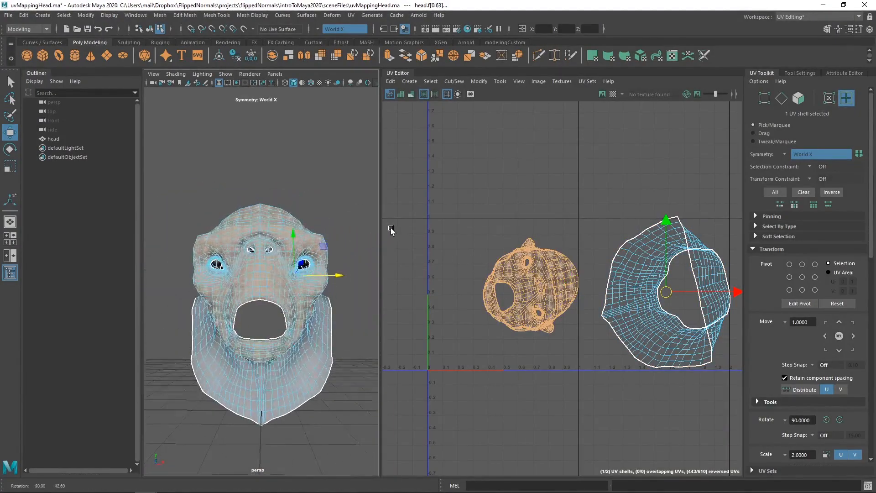
pyautogui.scroll(4, 303, 270)
pyautogui.keyDown('alt'); pyautogui.moveTo(303, 270); pyautogui.dragTo(295, 274); pyautogui.keyUp('alt')
pyautogui.scroll(-2, 294, 273)
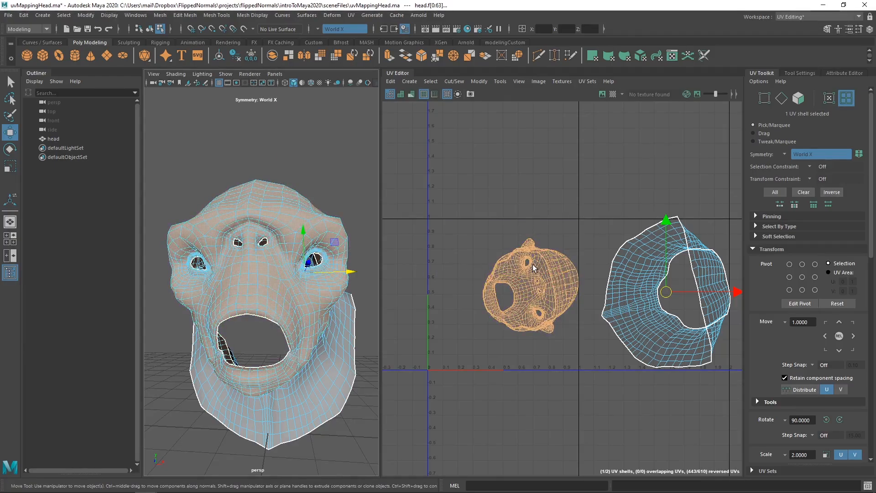
pyautogui.keyDown('alt'); pyautogui.moveTo(284, 225); pyautogui.dragTo(300, 244); pyautogui.keyUp('alt')
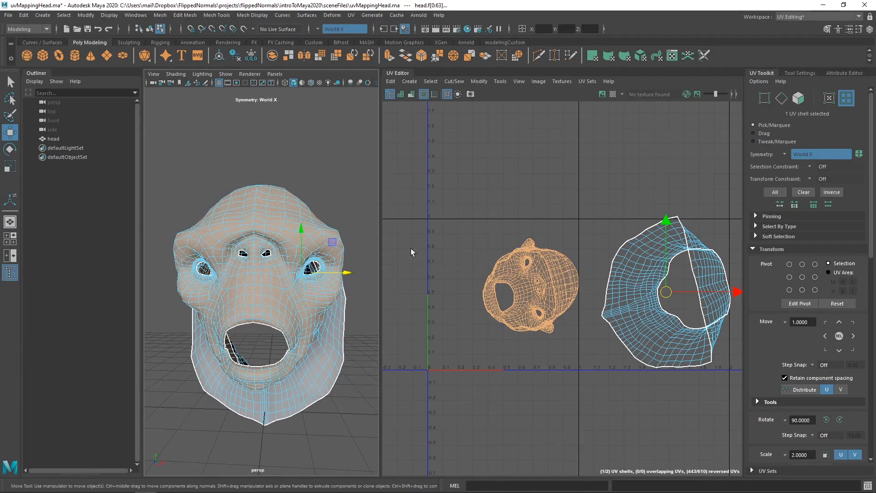
pyautogui.keyDown('shift'); pyautogui.rightClick(531, 270); pyautogui.keyUp('shift')
pyautogui.moveTo(486, 269)
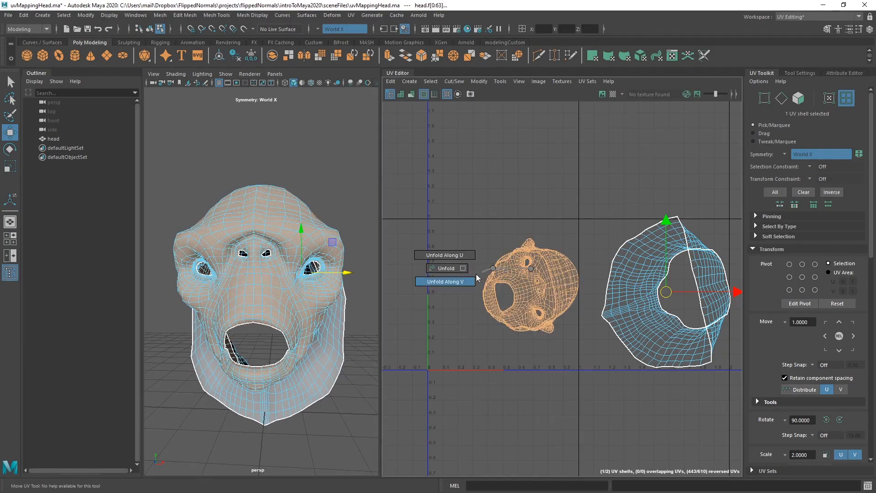
pyautogui.click(436, 262)
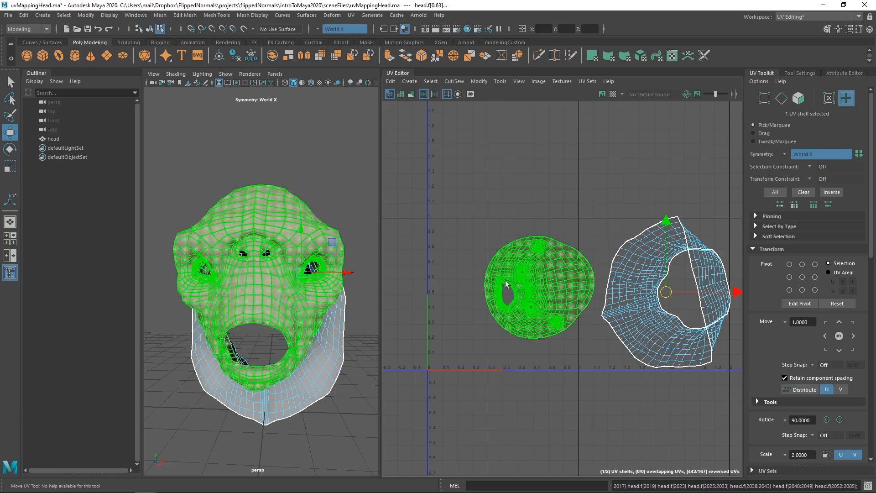
pyautogui.scroll(3, 513, 284)
pyautogui.press('e')
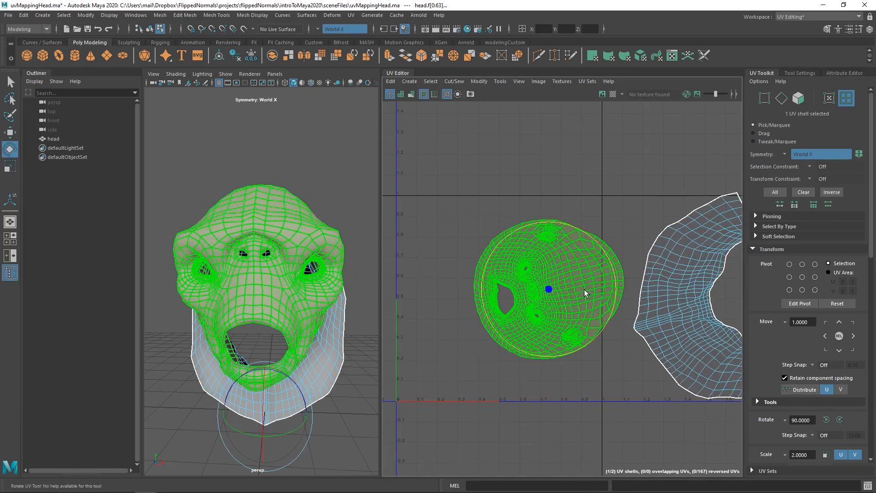
# Return the head to object mode, review its construction history nodes and delete the history
pyautogui.press('F8')
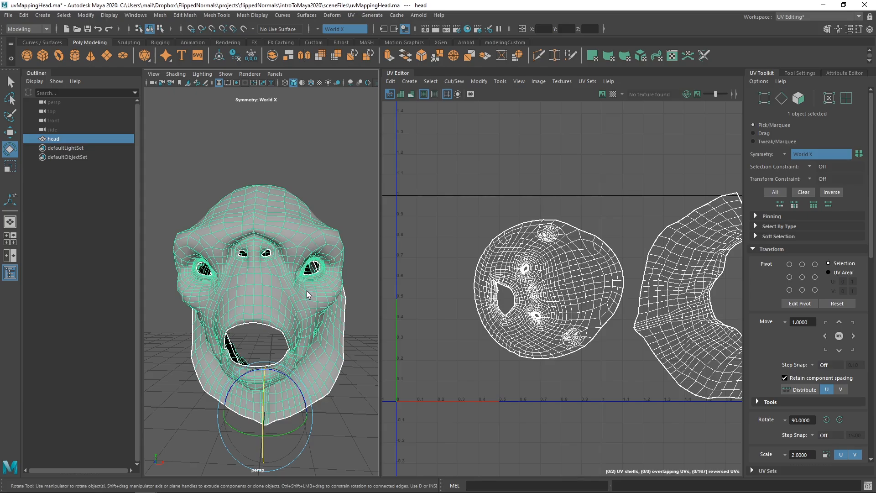
pyautogui.hotkey('ctrl', 'a')
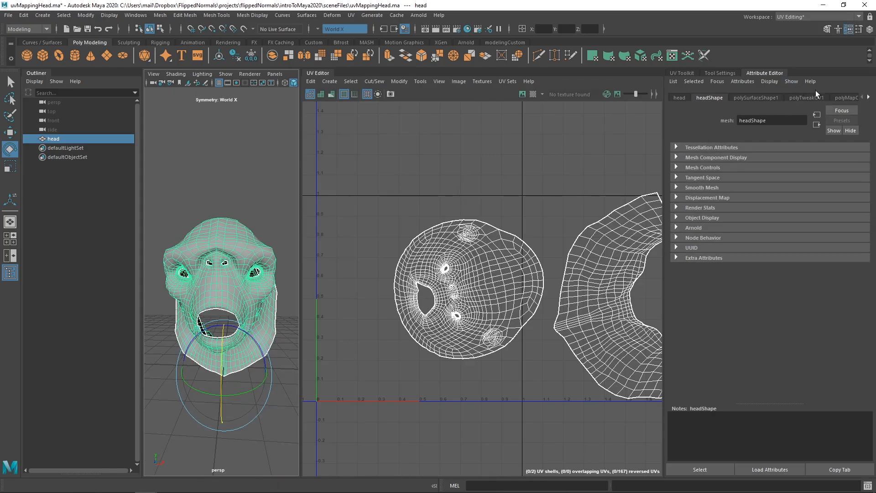
pyautogui.click(849, 97)
pyautogui.click(869, 98)
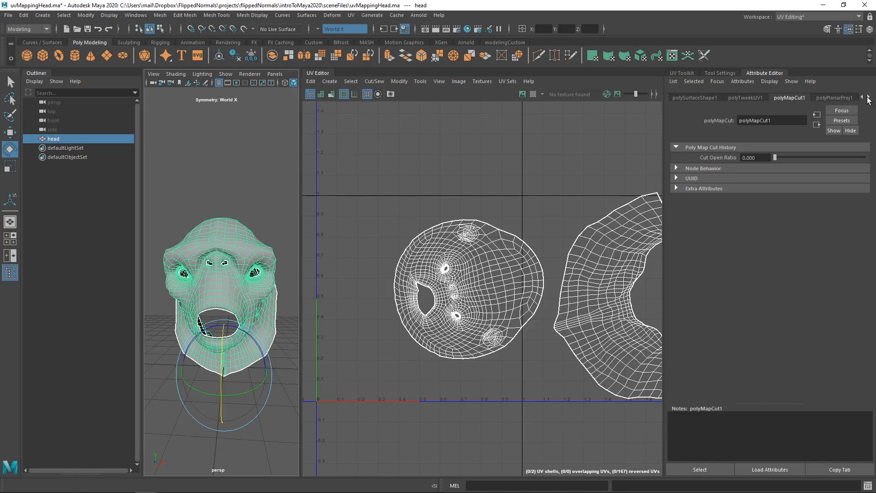
pyautogui.click(806, 97)
pyautogui.click(724, 97)
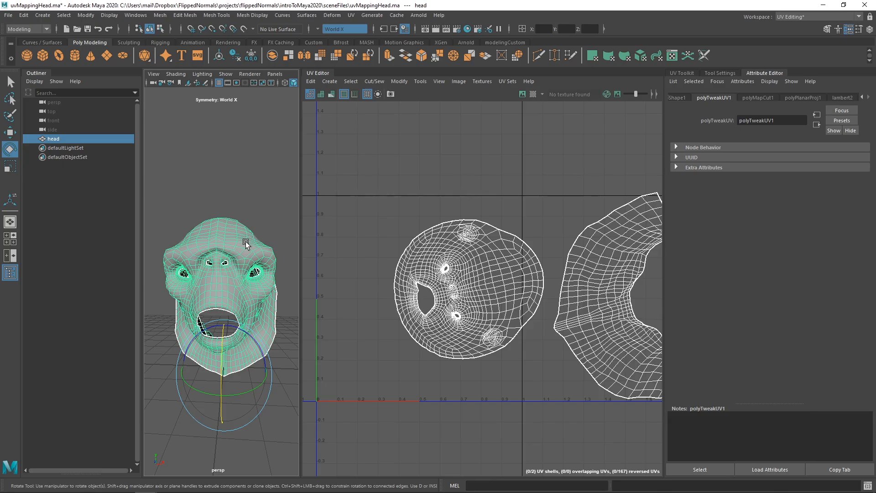
pyautogui.click(240, 265)
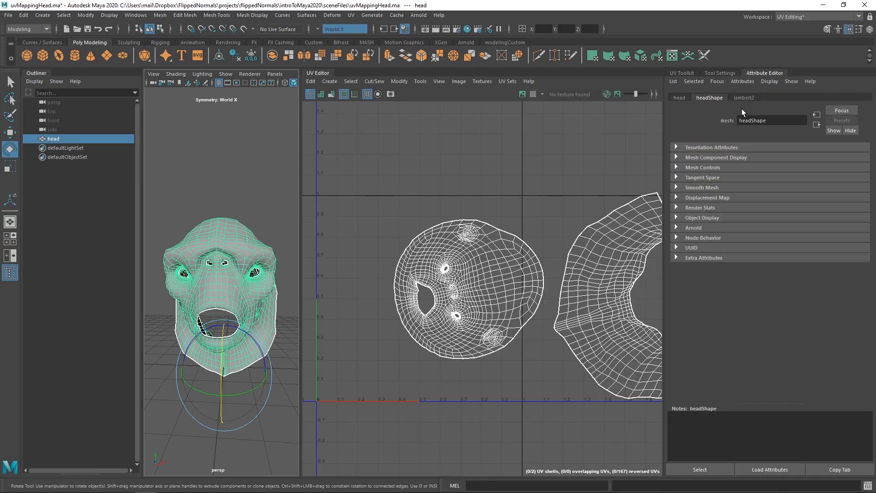
# Assign a new Lambert material to the head and name it uvChecker
pyautogui.moveTo(236, 265); pyautogui.dragTo(293, 407, button='right')
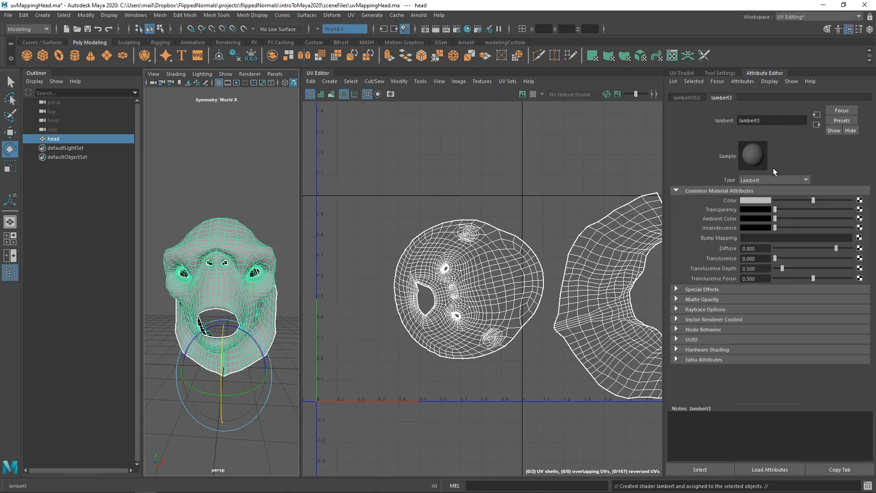
pyautogui.hotkey('ctrl', 'a')
pyautogui.write('uvM')
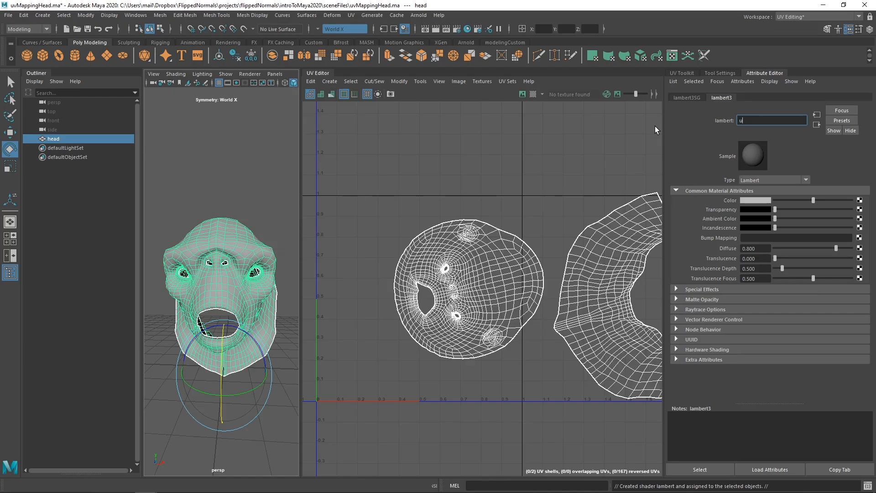
pyautogui.press('BackSpace')
pyautogui.write('Chercke')
pyautogui.press('BackSpace')
pyautogui.press('BackSpace')
pyautogui.press('BackSpace')
pyautogui.write('cker')
pyautogui.press('Return')
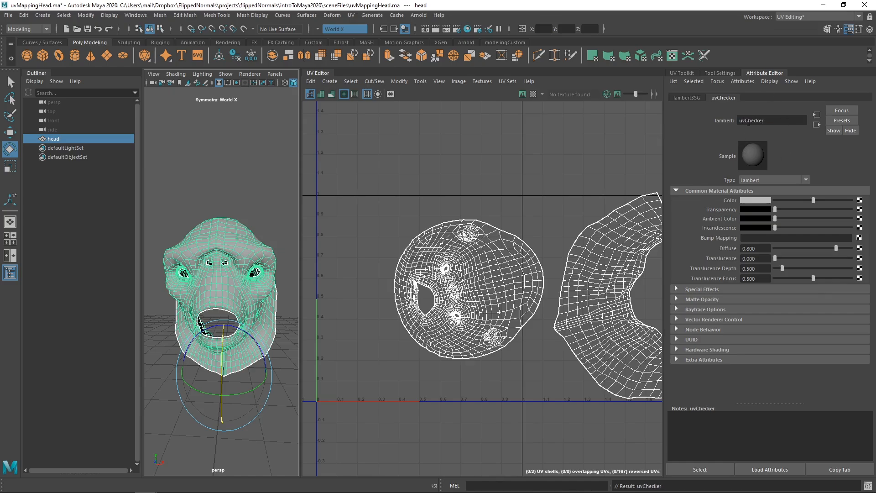
# Connect a File texture to the uvChecker material's colour and load the image uvChecker.png
pyautogui.click(860, 201)
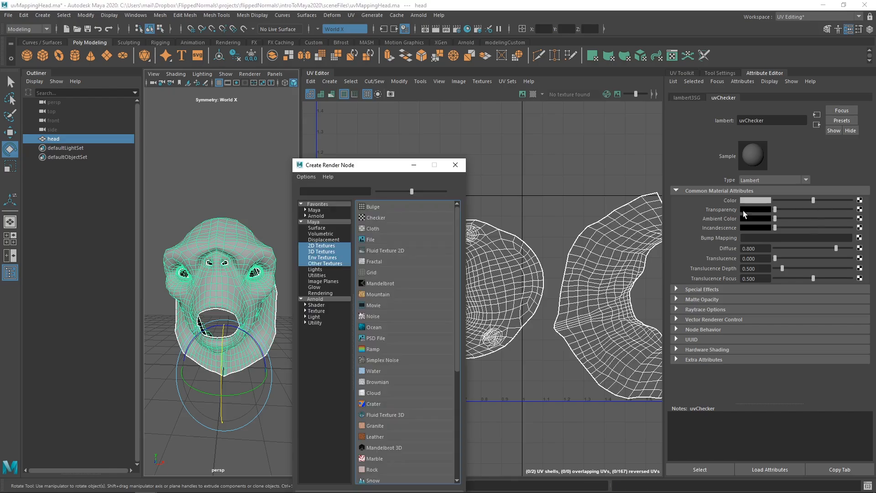
pyautogui.click(369, 239)
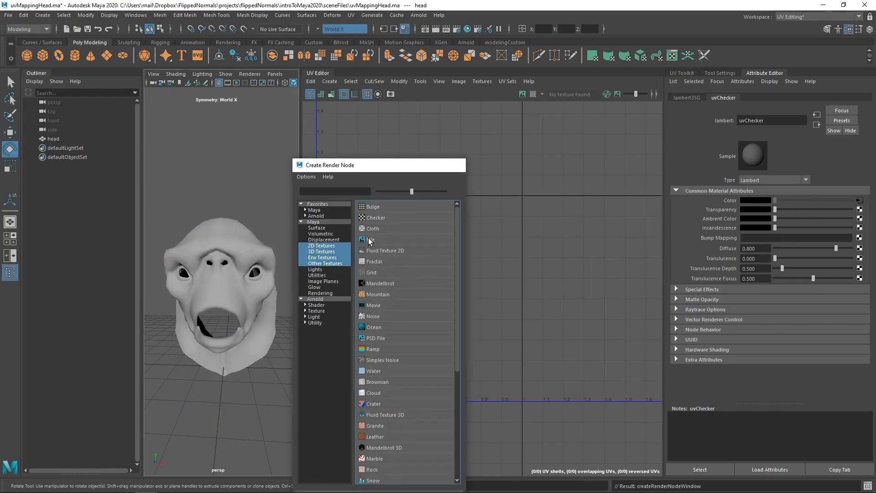
pyautogui.click(855, 223)
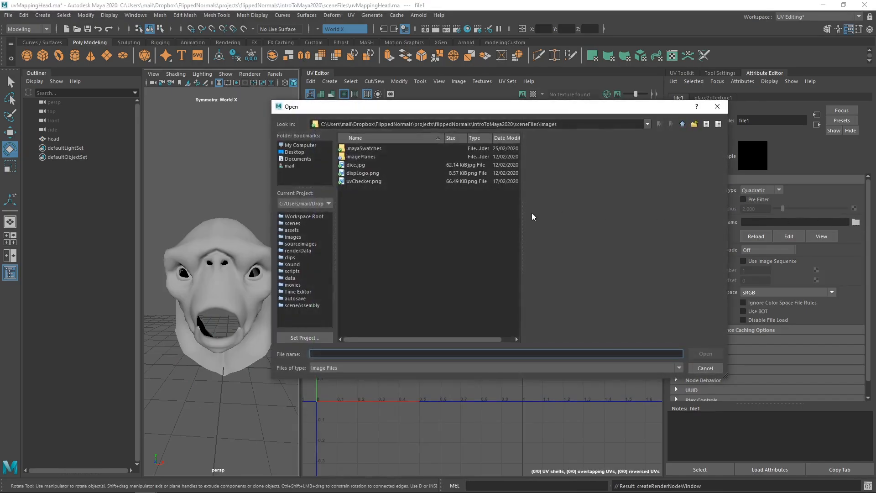
pyautogui.click(372, 184)
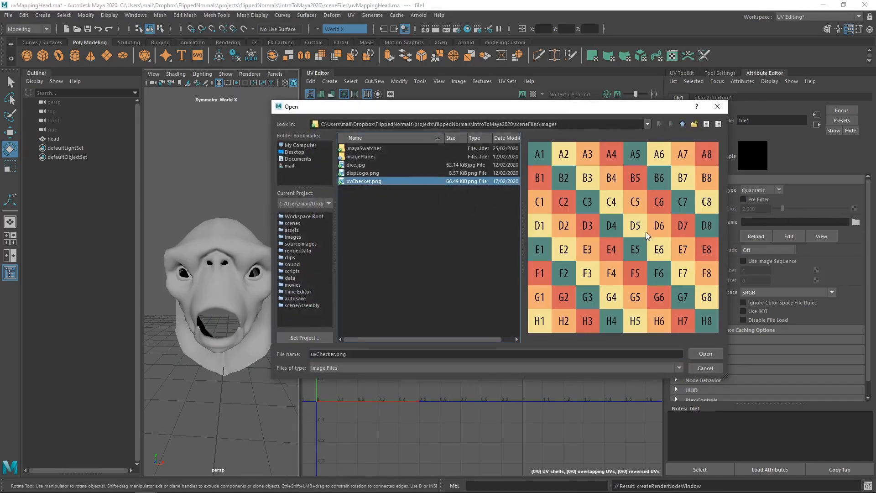
pyautogui.click(706, 353)
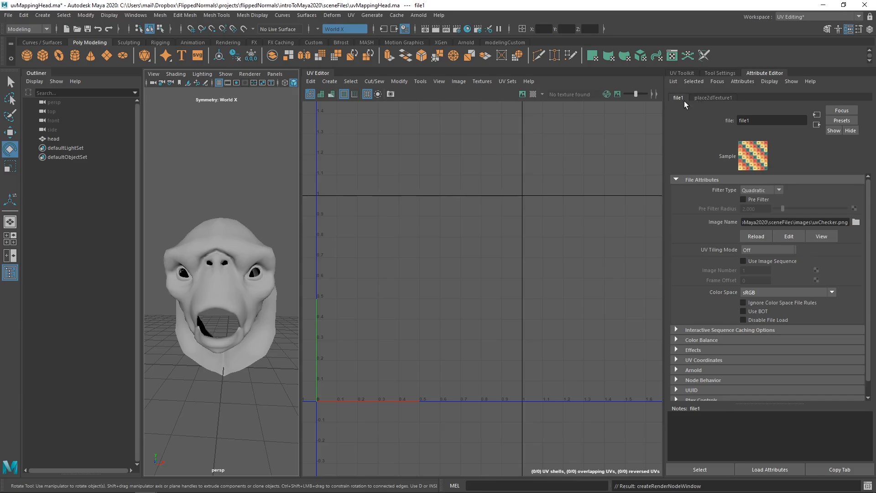
# Set the checker texture's UV repeat to 5 in both directions in its 2D placement node
pyautogui.click(703, 97)
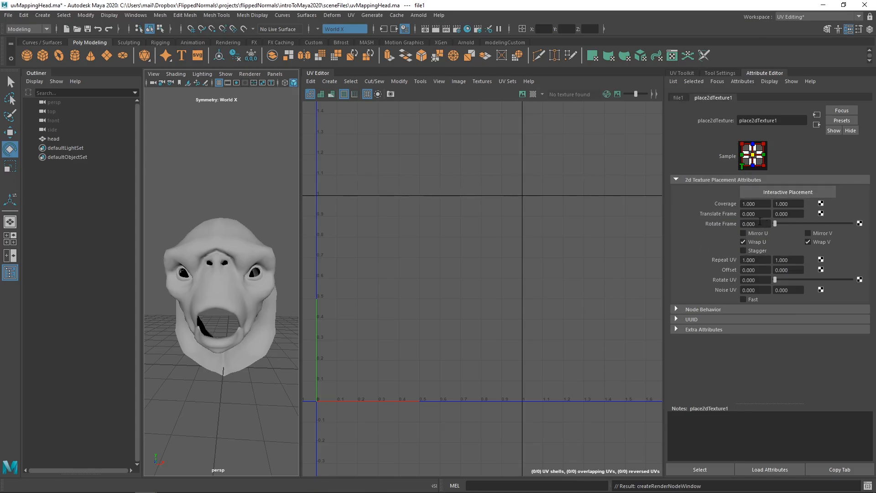
pyautogui.click(760, 260)
pyautogui.write('5')
pyautogui.press('Tab')
pyautogui.write('5')
pyautogui.press('Return')
# Widen the perspective viewport and turn on textured display to show the checker on the head
pyautogui.click(241, 271)
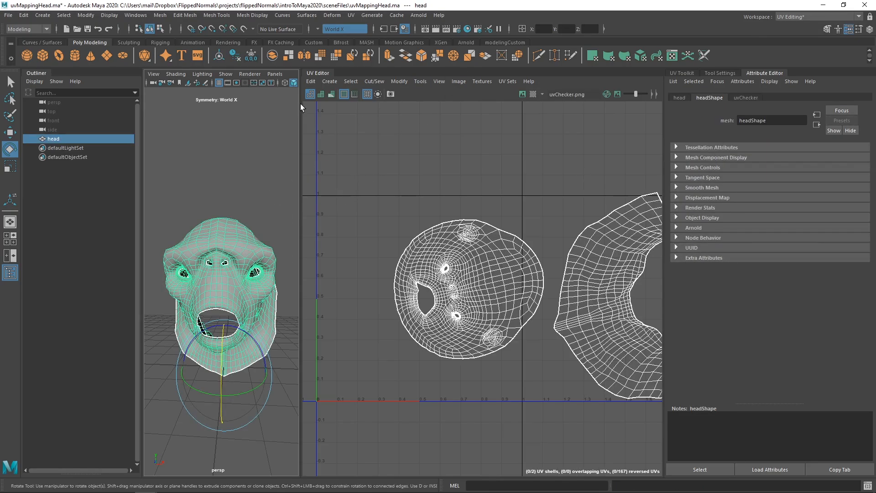
pyautogui.moveTo(301, 121); pyautogui.dragTo(379, 119)
pyautogui.click(319, 83)
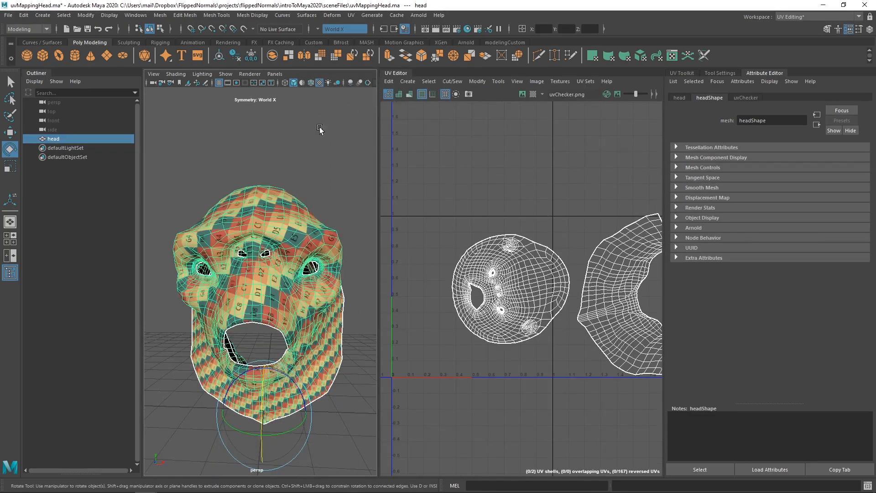
pyautogui.click(322, 153)
# Examine the checker pattern around the head and compare it with the face and neck UV shells
pyautogui.keyDown('alt'); pyautogui.moveTo(308, 236); pyautogui.dragTo(232, 313); pyautogui.keyUp('alt')
pyautogui.keyDown('alt'); pyautogui.moveTo(232, 313); pyautogui.dragTo(248, 251, button='right'); pyautogui.keyUp('alt')
pyautogui.moveTo(248, 251)
pyautogui.keyDown('alt'); pyautogui.mouseDown()
pyautogui.moveTo(268, 276)
pyautogui.moveTo(256, 266)
pyautogui.mouseUp(); pyautogui.keyUp('alt')
pyautogui.click(256, 266)
pyautogui.keyDown('alt'); pyautogui.moveTo(383, 263); pyautogui.dragTo(421, 261, button='middle'); pyautogui.keyUp('alt')
pyautogui.keyDown('alt'); pyautogui.moveTo(421, 261); pyautogui.dragTo(473, 257, button='right'); pyautogui.keyUp('alt')
pyautogui.keyDown('alt'); pyautogui.moveTo(508, 264); pyautogui.dragTo(438, 260, button='middle'); pyautogui.keyUp('alt')
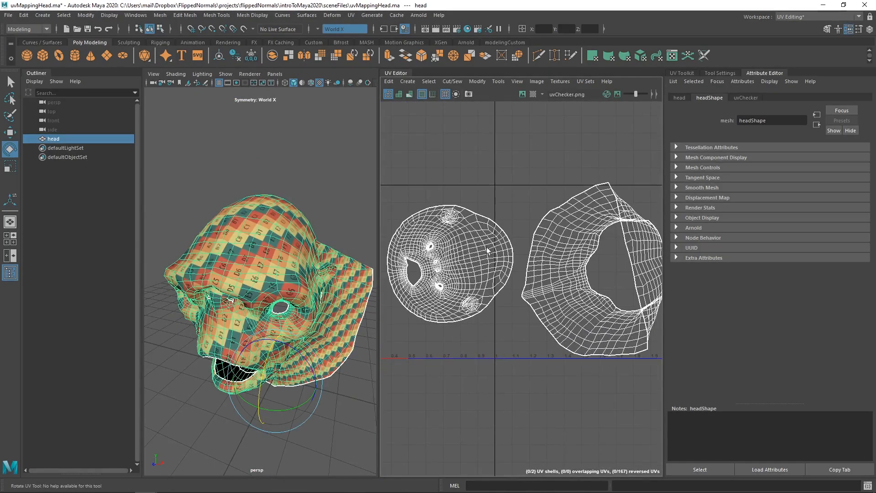
pyautogui.keyDown('alt'); pyautogui.moveTo(438, 260); pyautogui.dragTo(495, 254, button='right'); pyautogui.keyUp('alt')
# Select the vertical edge line down the back of the neck and cut the UVs along it
pyautogui.moveTo(474, 284); pyautogui.dragTo(501, 287, button='right')
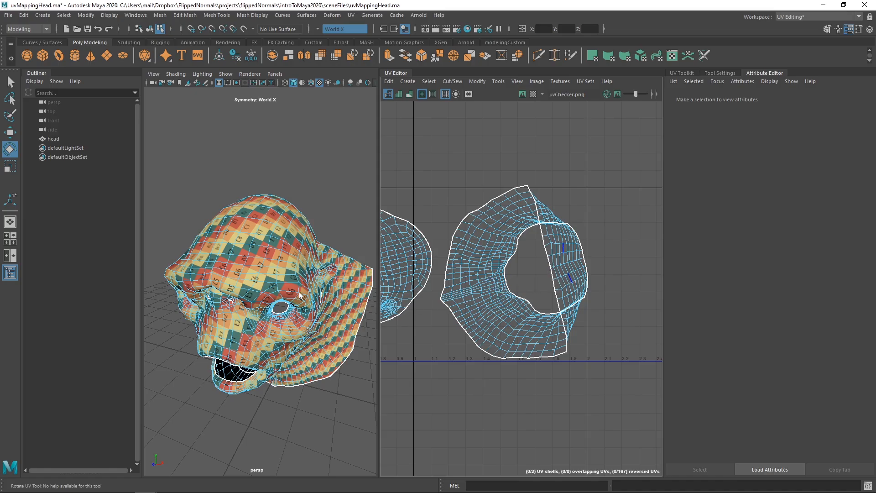
pyautogui.keyDown('alt'); pyautogui.moveTo(301, 295); pyautogui.dragTo(172, 319); pyautogui.keyUp('alt')
pyautogui.keyDown('alt'); pyautogui.moveTo(172, 319); pyautogui.dragTo(312, 291, button='right'); pyautogui.keyUp('alt')
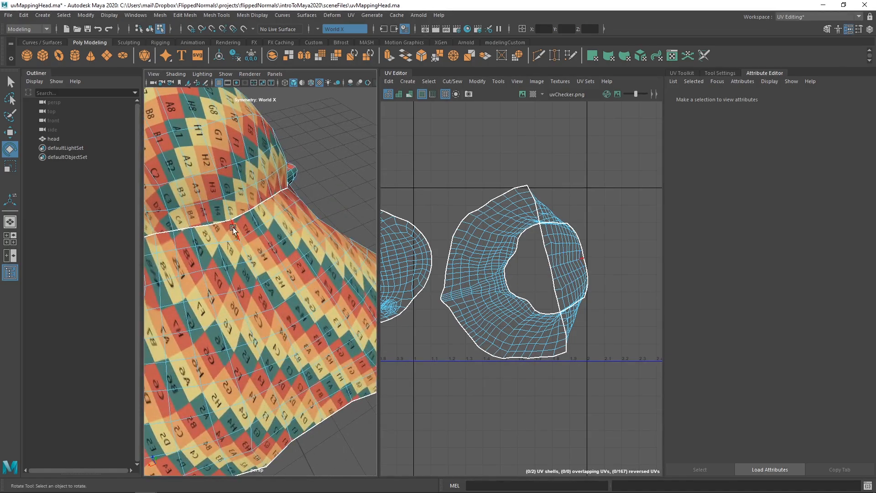
pyautogui.doubleClick(232, 227)
pyautogui.keyDown('shift'); pyautogui.doubleClick(320, 414); pyautogui.keyUp('shift')
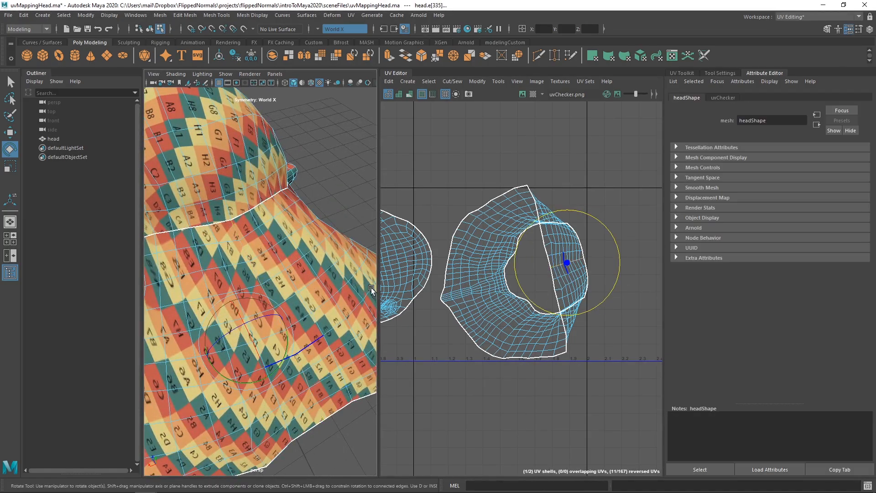
pyautogui.moveTo(550, 263)
pyautogui.keyDown('alt'); pyautogui.mouseDown(button='middle')
pyautogui.moveTo(579, 263)
pyautogui.moveTo(544, 268)
pyautogui.mouseUp(button='middle'); pyautogui.keyUp('alt')
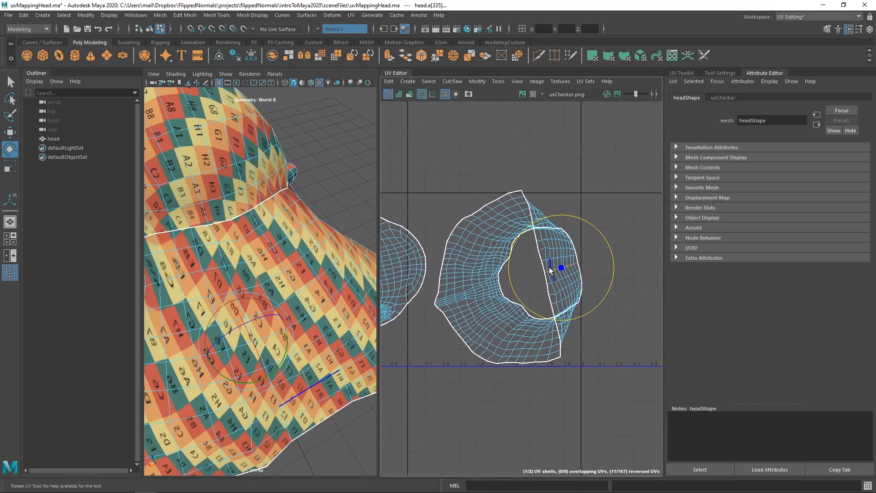
pyautogui.hotkey('shift', 'x')
pyautogui.press('q')
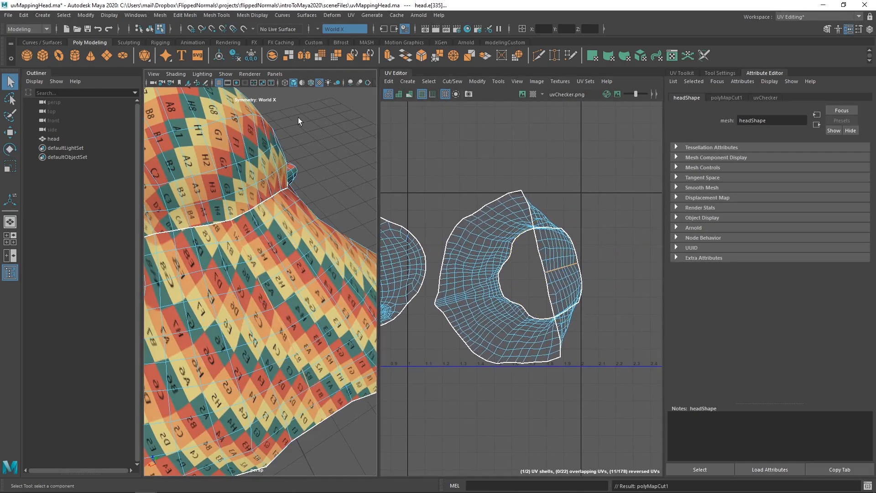
# Select the whole neck UV shell and unfold it
pyautogui.click(319, 81)
pyautogui.click(318, 81)
pyautogui.click(511, 251)
pyautogui.click(567, 249)
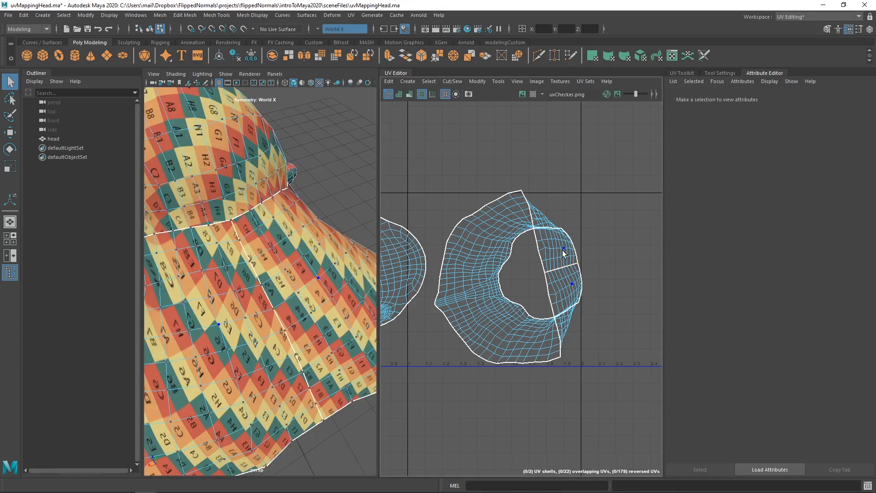
pyautogui.doubleClick(561, 251)
pyautogui.keyDown('shift'); pyautogui.rightClick(560, 249); pyautogui.keyUp('shift')
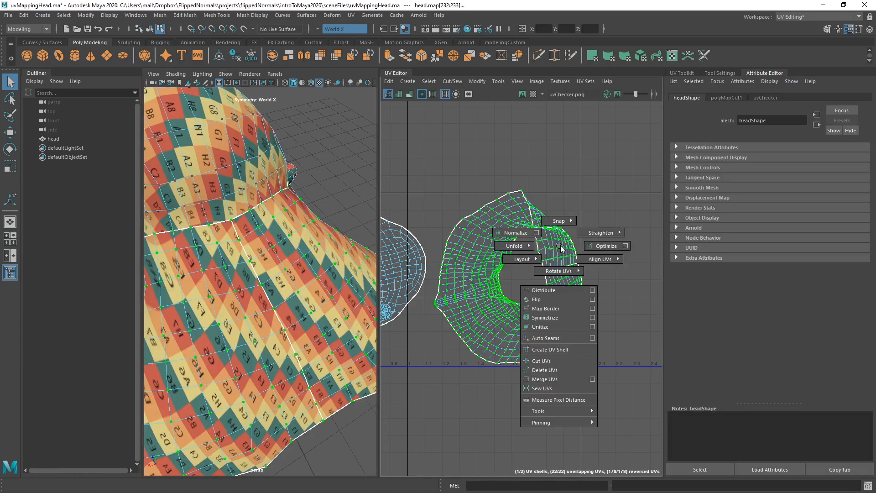
pyautogui.keyDown('shift'); pyautogui.moveTo(561, 248); pyautogui.dragTo(502, 248, button='right'); pyautogui.keyUp('shift')
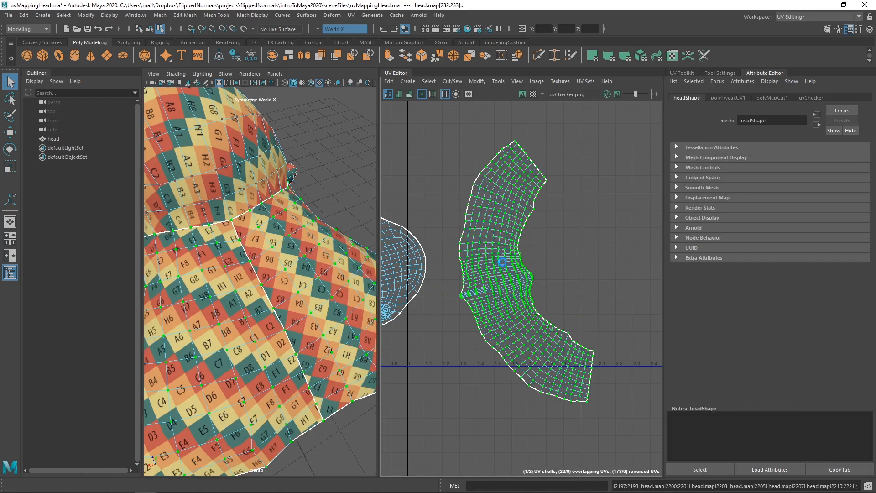
# Return the head to object mode and examine the checker size and distortion on the face and neck
pyautogui.keyDown('alt'); pyautogui.moveTo(320, 297); pyautogui.dragTo(248, 299, button='right'); pyautogui.keyUp('alt')
pyautogui.keyDown('alt'); pyautogui.moveTo(249, 292); pyautogui.dragTo(429, 209); pyautogui.keyUp('alt')
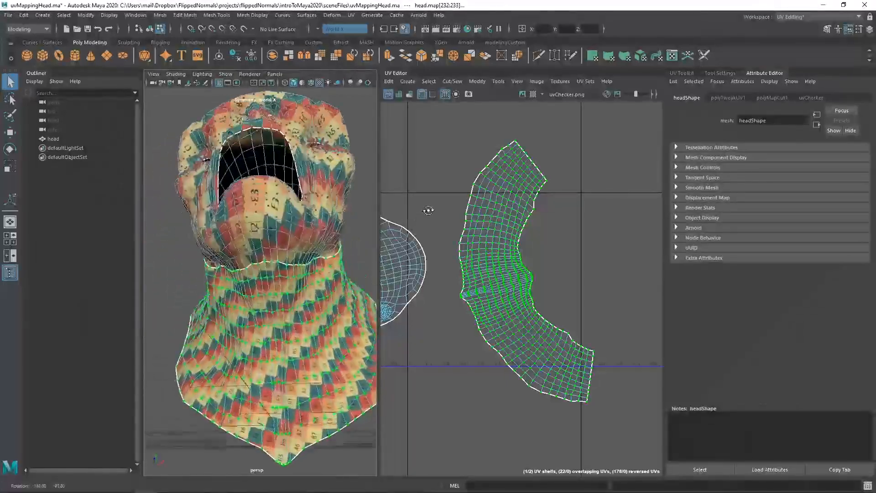
pyautogui.keyDown('alt'); pyautogui.moveTo(255, 274); pyautogui.dragTo(327, 308, button='right'); pyautogui.keyUp('alt')
pyautogui.keyDown('alt'); pyautogui.moveTo(326, 308); pyautogui.dragTo(316, 288); pyautogui.keyUp('alt')
pyautogui.keyDown('alt'); pyautogui.moveTo(299, 275); pyautogui.dragTo(301, 296); pyautogui.keyUp('alt')
pyautogui.moveTo(301, 296); pyautogui.dragTo(336, 256, button='right')
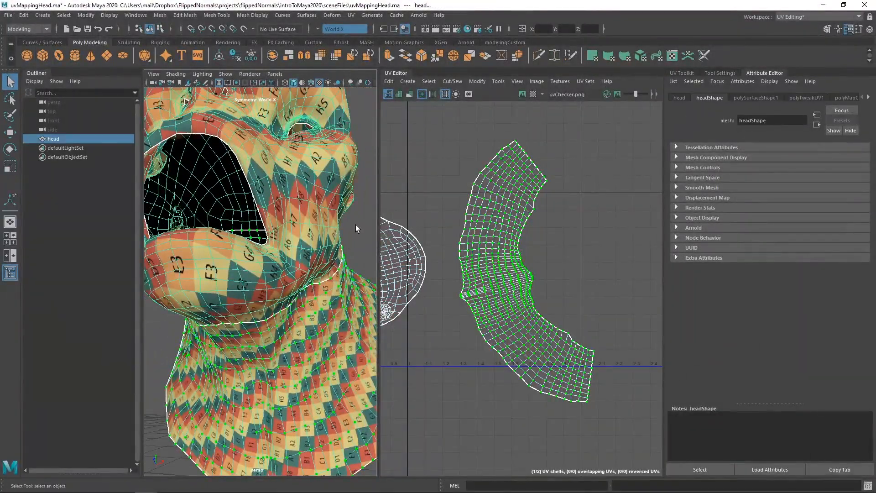
pyautogui.click(355, 225)
pyautogui.keyDown('alt'); pyautogui.moveTo(319, 255); pyautogui.dragTo(317, 274); pyautogui.keyUp('alt')
pyautogui.keyDown('alt'); pyautogui.moveTo(317, 274); pyautogui.dragTo(292, 273, button='right'); pyautogui.keyUp('alt')
pyautogui.keyDown('alt'); pyautogui.moveTo(298, 279); pyautogui.dragTo(288, 316); pyautogui.keyUp('alt')
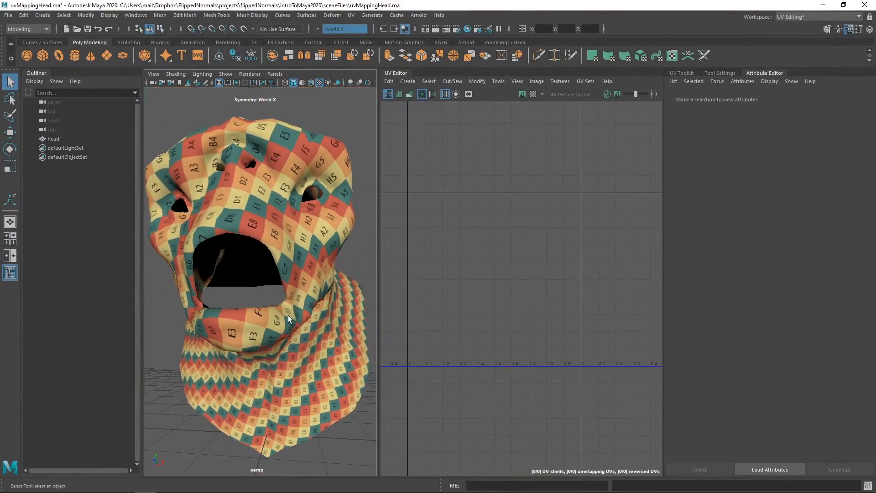
pyautogui.click(299, 301)
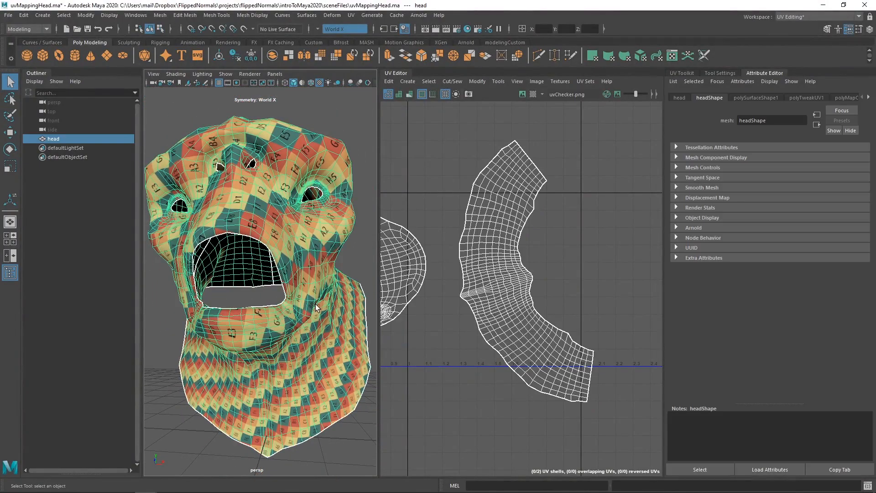
pyautogui.keyDown('alt'); pyautogui.moveTo(314, 313); pyautogui.dragTo(321, 281); pyautogui.keyUp('alt')
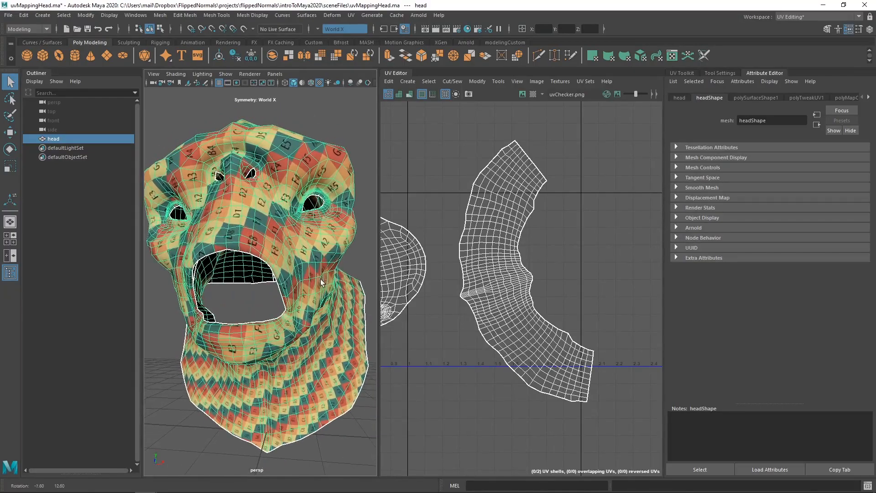
pyautogui.click(355, 253)
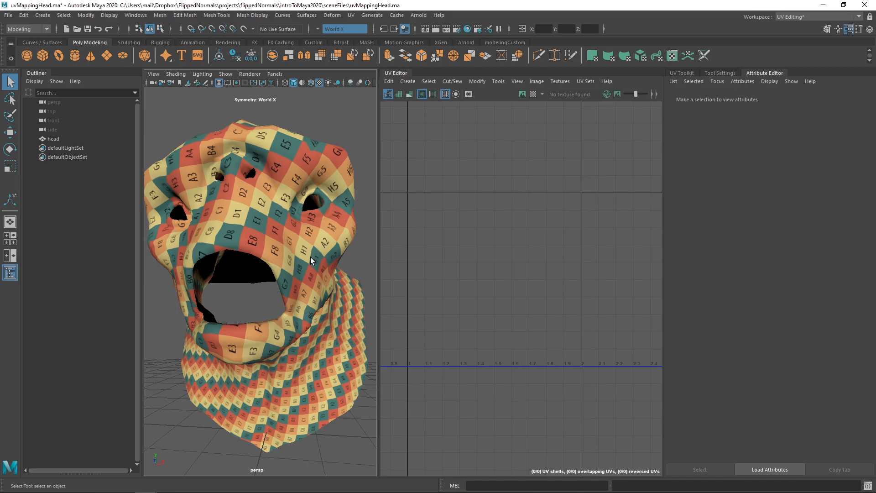
# Enlarge the perspective viewport further and examine the seam and checker pattern along the side of the head
pyautogui.keyDown('alt'); pyautogui.moveTo(310, 254); pyautogui.dragTo(247, 281); pyautogui.keyUp('alt')
pyautogui.click(249, 279)
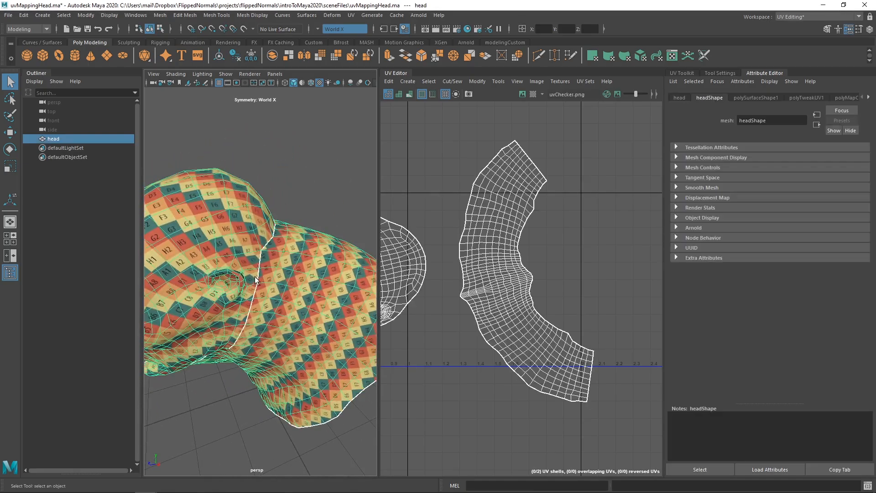
pyautogui.keyDown('alt'); pyautogui.moveTo(245, 259); pyautogui.dragTo(277, 255, button='middle'); pyautogui.keyUp('alt')
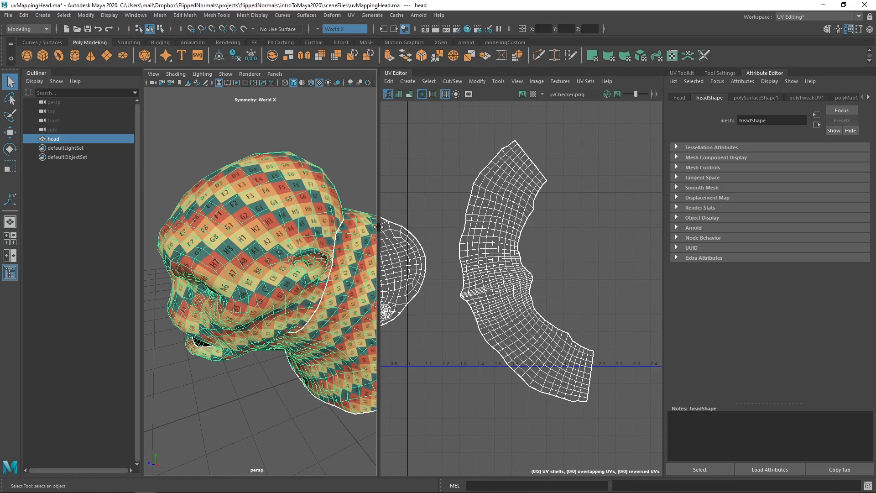
pyautogui.moveTo(378, 227); pyautogui.dragTo(420, 227)
pyautogui.click(406, 192)
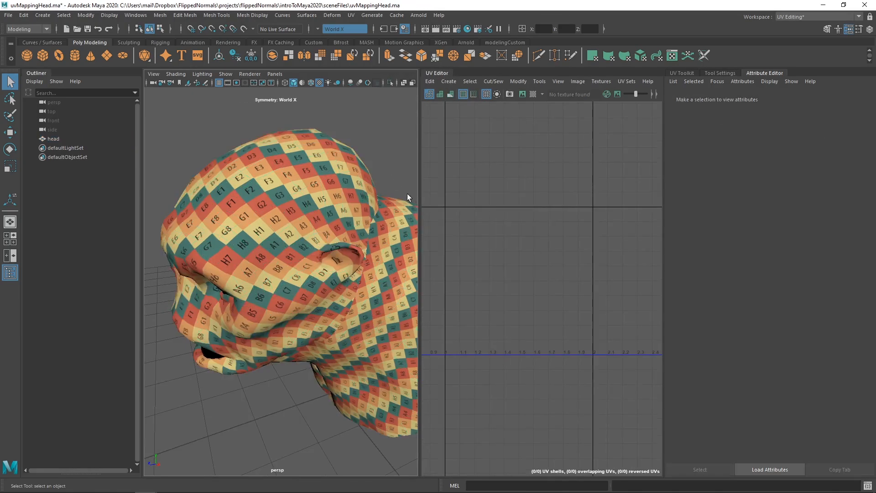
pyautogui.keyDown('alt'); pyautogui.moveTo(463, 245); pyautogui.dragTo(525, 245, button='middle'); pyautogui.keyUp('alt')
pyautogui.keyDown('alt'); pyautogui.moveTo(303, 267); pyautogui.dragTo(352, 241); pyautogui.keyUp('alt')
pyautogui.click(359, 242)
pyautogui.scroll(3, 465, 250)
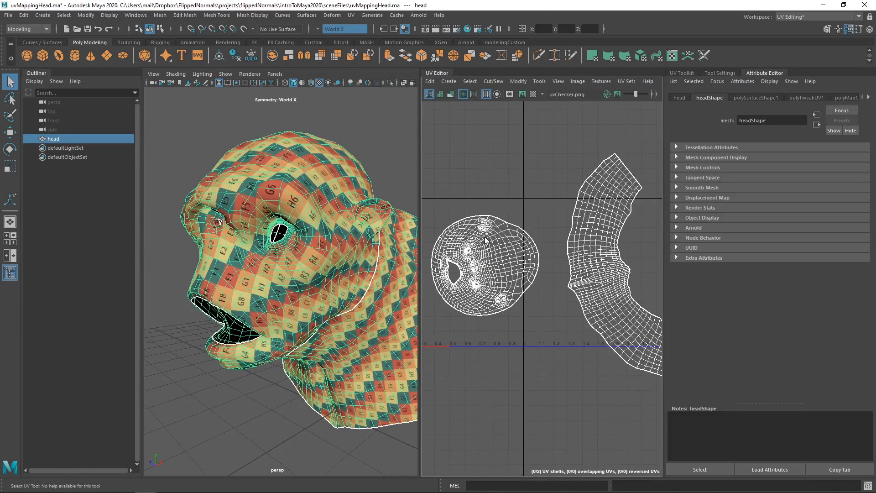
# Frame the ear closely, switch the head to edge selection and turn off textured display
pyautogui.scroll(10, 323, 257)
pyautogui.keyDown('alt'); pyautogui.moveTo(323, 257); pyautogui.dragTo(371, 349, button='middle'); pyautogui.keyUp('alt')
pyautogui.scroll(-3, 319, 297)
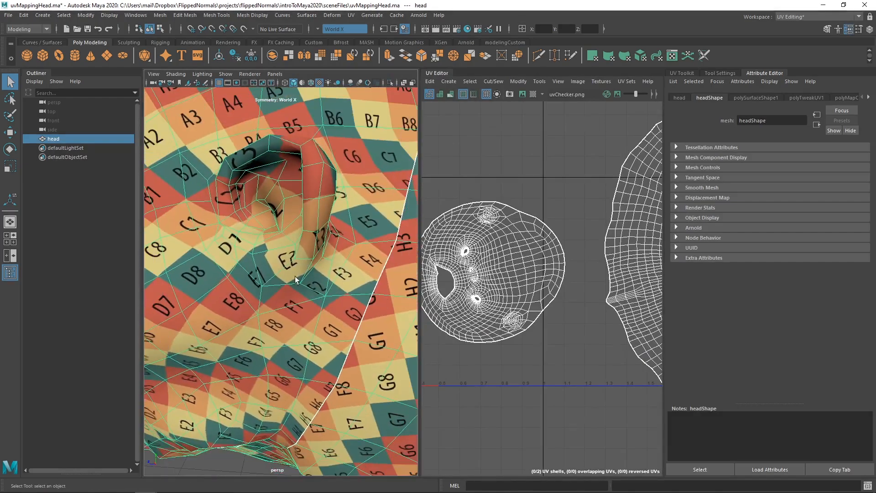
pyautogui.moveTo(293, 276); pyautogui.dragTo(292, 256, button='right')
pyautogui.click(283, 291)
pyautogui.press('5')
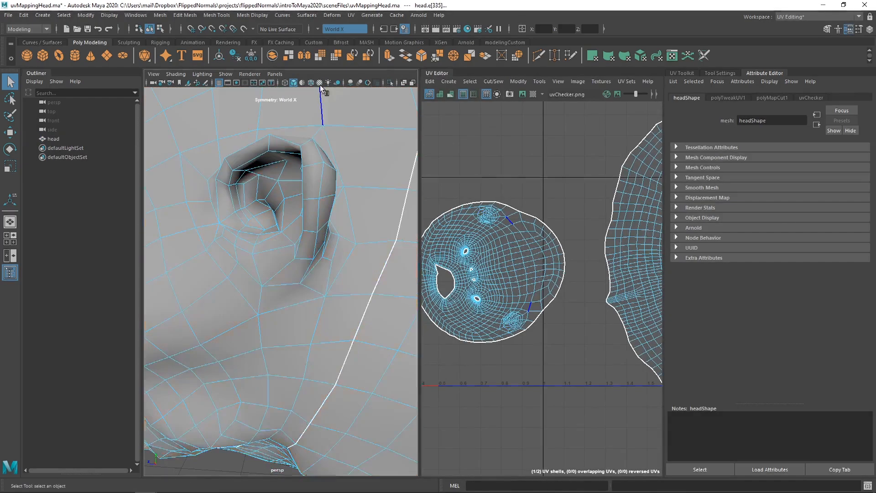
# Select the closed ring of edges surrounding the ear and cut the UVs along it
pyautogui.click(278, 274)
pyautogui.click(273, 305)
pyautogui.keyDown('alt'); pyautogui.moveTo(273, 304); pyautogui.dragTo(290, 292); pyautogui.keyUp('alt')
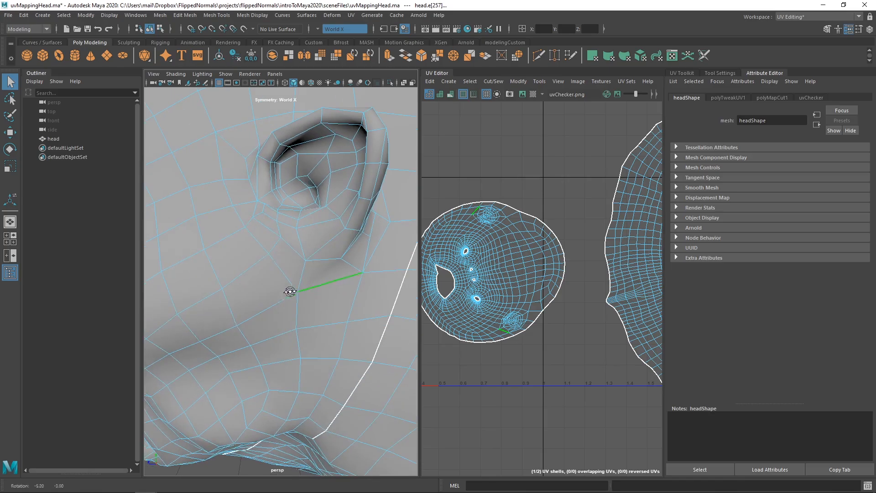
pyautogui.keyDown('shift'); pyautogui.click(279, 273); pyautogui.keyUp('shift')
pyautogui.keyDown('shift'); pyautogui.click(255, 240); pyautogui.keyUp('shift')
pyautogui.keyDown('alt'); pyautogui.moveTo(231, 127); pyautogui.dragTo(212, 206); pyautogui.keyUp('alt')
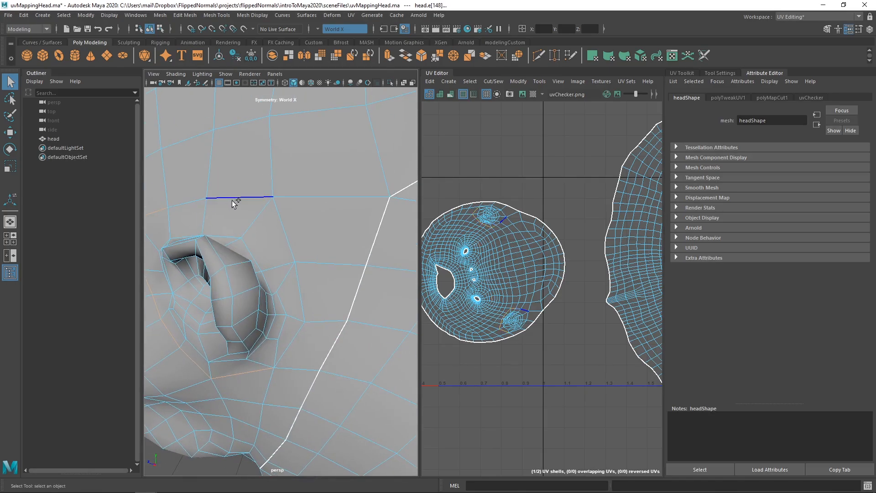
pyautogui.keyDown('shift'); pyautogui.click(232, 199); pyautogui.keyUp('shift')
pyautogui.keyDown('shift'); pyautogui.click(288, 228); pyautogui.keyUp('shift')
pyautogui.keyDown('shift'); pyautogui.click(297, 293); pyautogui.keyUp('shift')
pyautogui.keyDown('alt'); pyautogui.moveTo(235, 286); pyautogui.dragTo(259, 253); pyautogui.keyUp('alt')
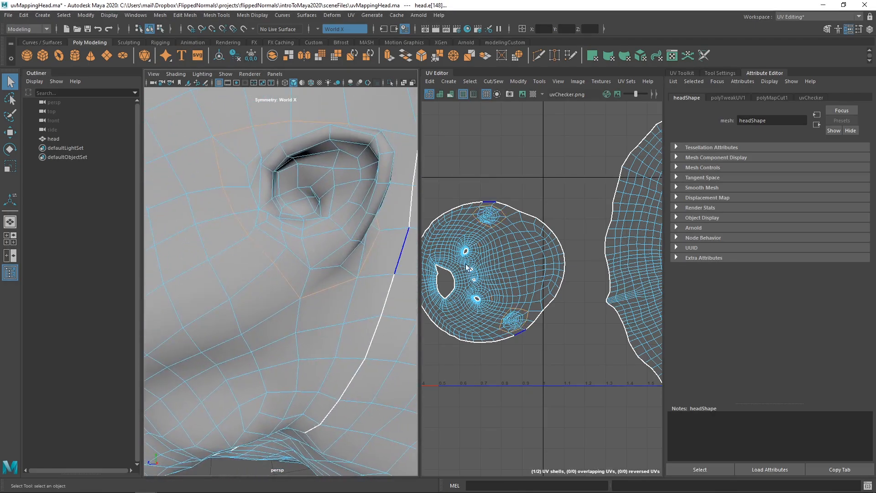
pyautogui.hotkey('shift', 'x')
# Select both ear UV shells and move them out of the face shell into the empty space above it
pyautogui.moveTo(485, 218)
pyautogui.mouseDown(button='right')
pyautogui.moveTo(505, 215)
pyautogui.moveTo(489, 230)
pyautogui.mouseUp(button='right')
pyautogui.doubleClick(482, 215)
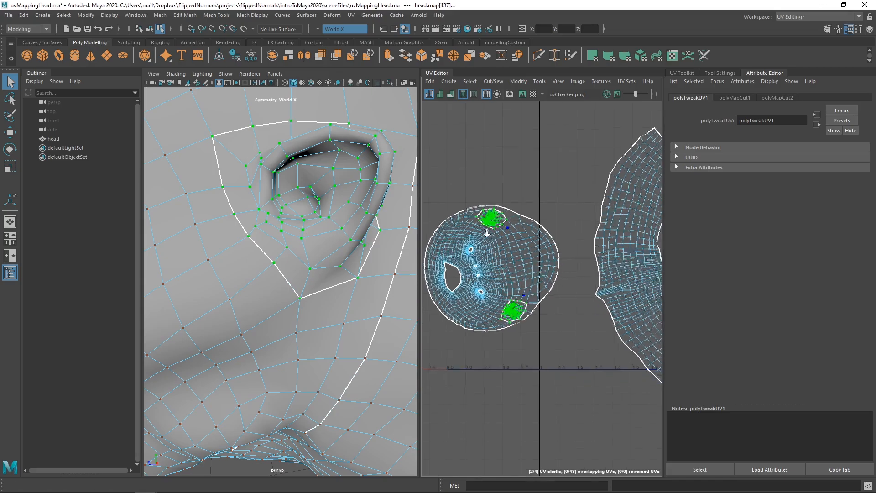
pyautogui.press('w')
pyautogui.moveTo(502, 268); pyautogui.dragTo(548, 143)
# Select the edges running from above the ear along its outer rim to the lower ear seam and cut the UVs there
pyautogui.keyDown('alt'); pyautogui.moveTo(320, 229); pyautogui.dragTo(417, 234); pyautogui.keyUp('alt')
pyautogui.keyDown('alt'); pyautogui.moveTo(205, 269); pyautogui.dragTo(258, 291, button='right'); pyautogui.keyUp('alt')
pyautogui.keyDown('alt'); pyautogui.moveTo(219, 325); pyautogui.dragTo(245, 309, button='middle'); pyautogui.keyUp('alt')
pyautogui.moveTo(244, 308); pyautogui.dragTo(240, 279, button='right')
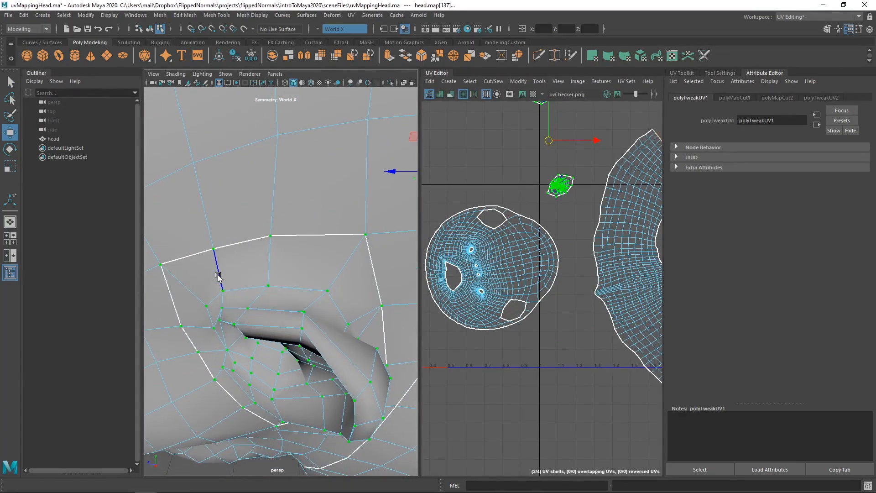
pyautogui.click(218, 273)
pyautogui.press('q')
pyautogui.press('w')
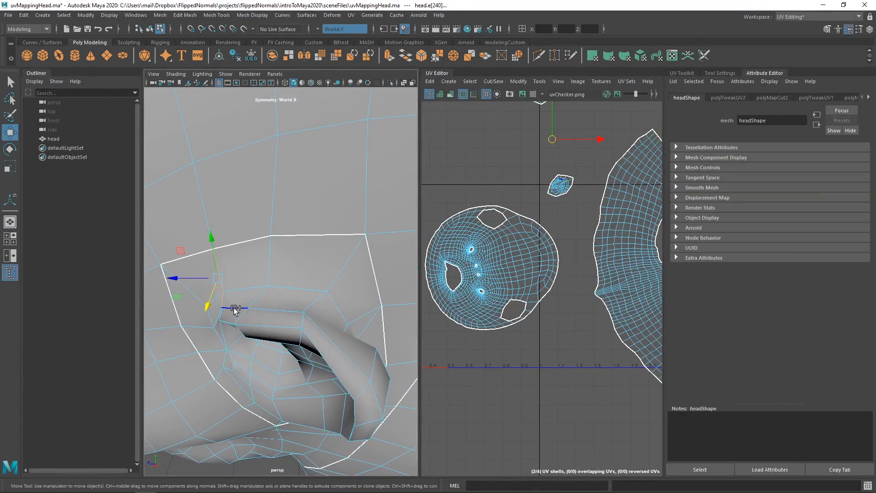
pyautogui.keyDown('alt'); pyautogui.moveTo(296, 314); pyautogui.dragTo(273, 244); pyautogui.keyUp('alt')
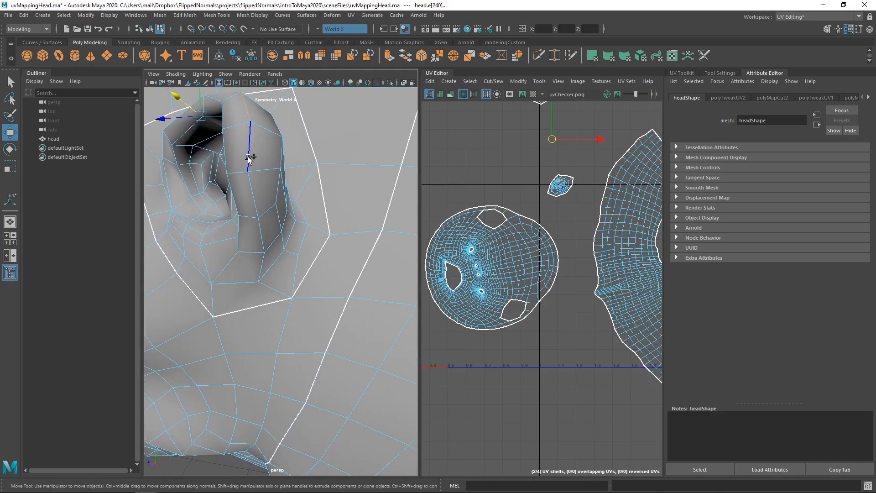
pyautogui.click(256, 203)
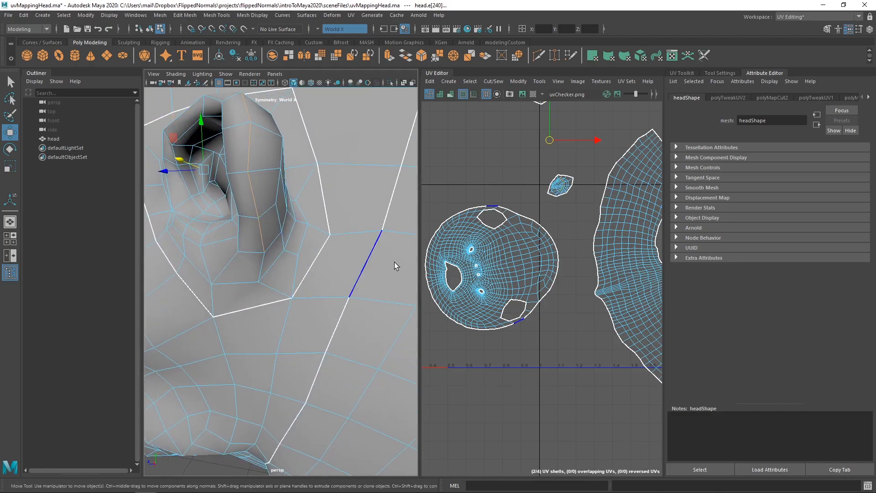
pyautogui.keyDown('shift'); pyautogui.click(261, 266); pyautogui.keyUp('shift')
pyautogui.keyDown('alt'); pyautogui.moveTo(326, 263); pyautogui.dragTo(281, 270); pyautogui.keyUp('alt')
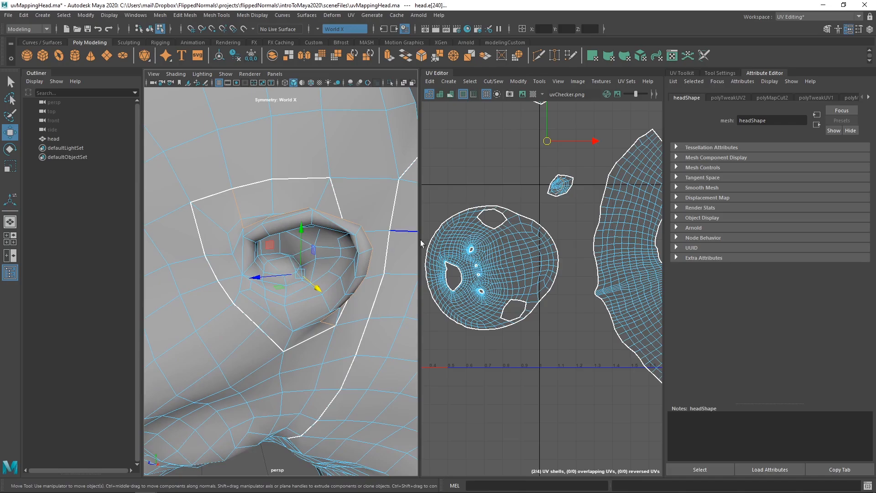
pyautogui.scroll(5, 293, 274)
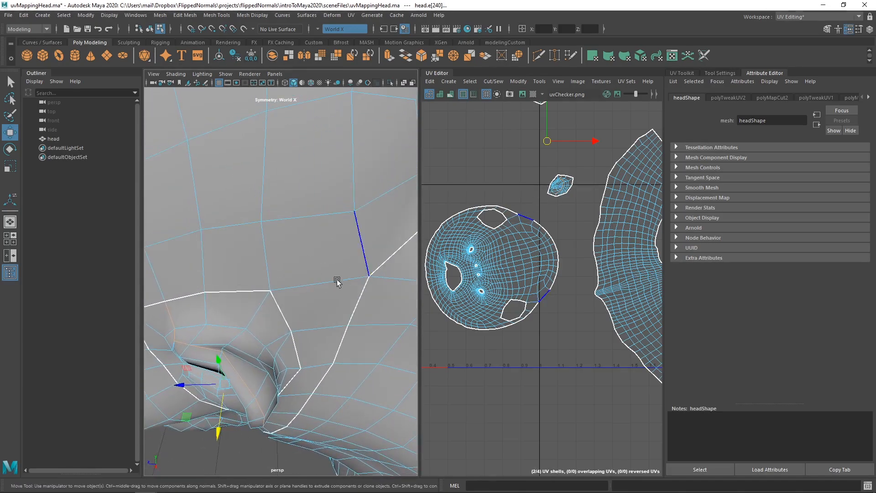
pyautogui.scroll(-3, 261, 292)
pyautogui.keyDown('alt'); pyautogui.moveTo(296, 346); pyautogui.dragTo(287, 319); pyautogui.keyUp('alt')
pyautogui.hotkey('ctrl', 'x')
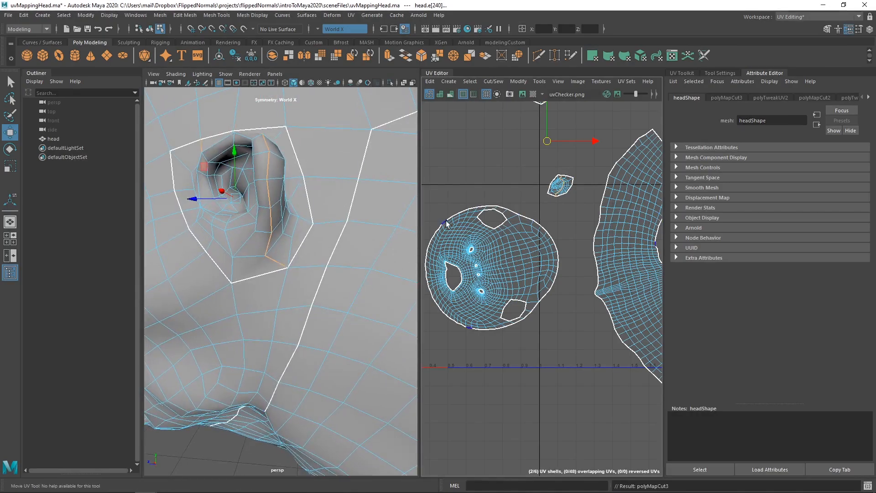
# Select the back-of-ear UV shells and move them sideways away from the inner ear shells
pyautogui.keyDown('alt'); pyautogui.moveTo(449, 223); pyautogui.dragTo(458, 244, button='middle'); pyautogui.keyUp('alt')
pyautogui.press('F9')
pyautogui.moveTo(292, 214); pyautogui.dragTo(329, 218, button='right')
pyautogui.click(290, 220)
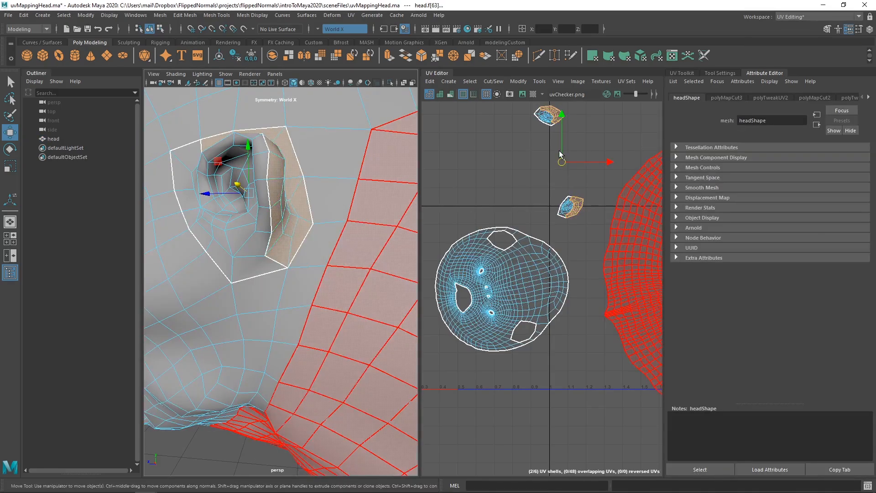
pyautogui.moveTo(561, 162); pyautogui.dragTo(572, 162)
# Select the edge behind the ear that links the ear opening to the neck seam
pyautogui.keyDown('alt'); pyautogui.moveTo(280, 221); pyautogui.dragTo(314, 239); pyautogui.keyUp('alt')
pyautogui.keyDown('alt'); pyautogui.moveTo(314, 239); pyautogui.dragTo(252, 227, button='right'); pyautogui.keyUp('alt')
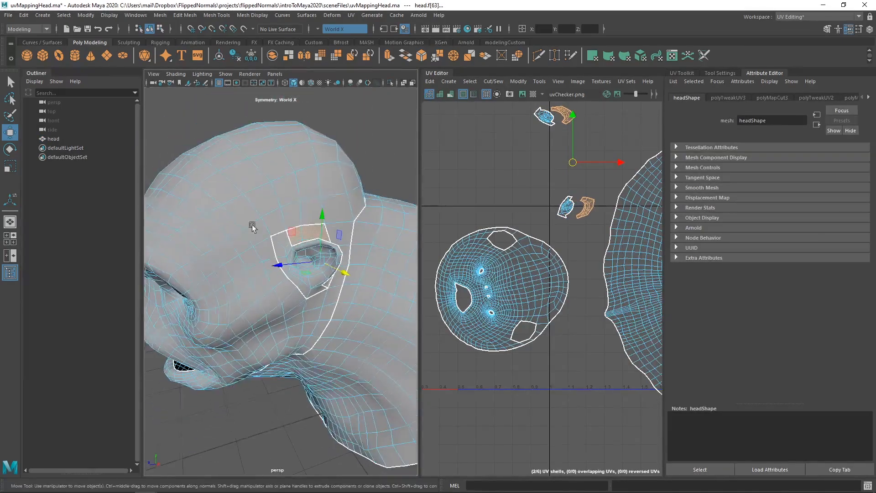
pyautogui.keyDown('alt'); pyautogui.moveTo(252, 227); pyautogui.dragTo(299, 236); pyautogui.keyUp('alt')
pyautogui.click(272, 275)
pyautogui.keyDown('alt'); pyautogui.moveTo(306, 275); pyautogui.dragTo(235, 281); pyautogui.keyUp('alt')
pyautogui.scroll(4, 527, 291)
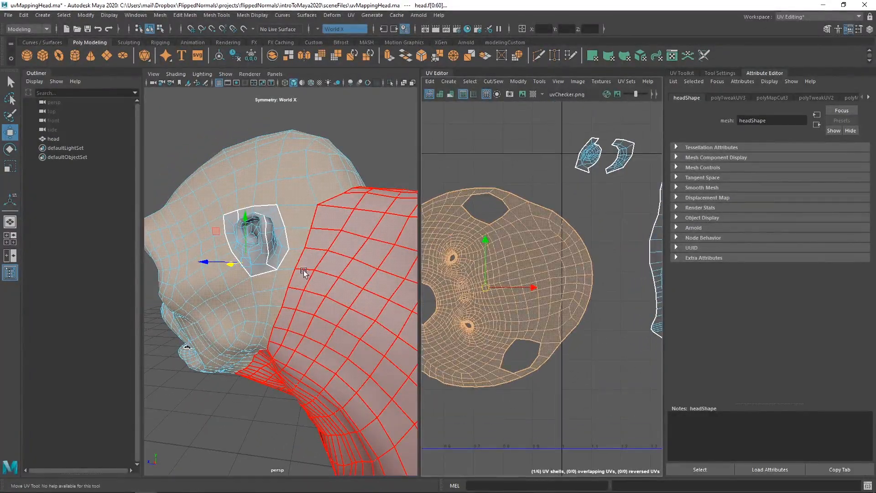
pyautogui.scroll(6, 297, 265)
pyautogui.press('F10')
pyautogui.click(294, 249)
pyautogui.scroll(-2, 327, 230)
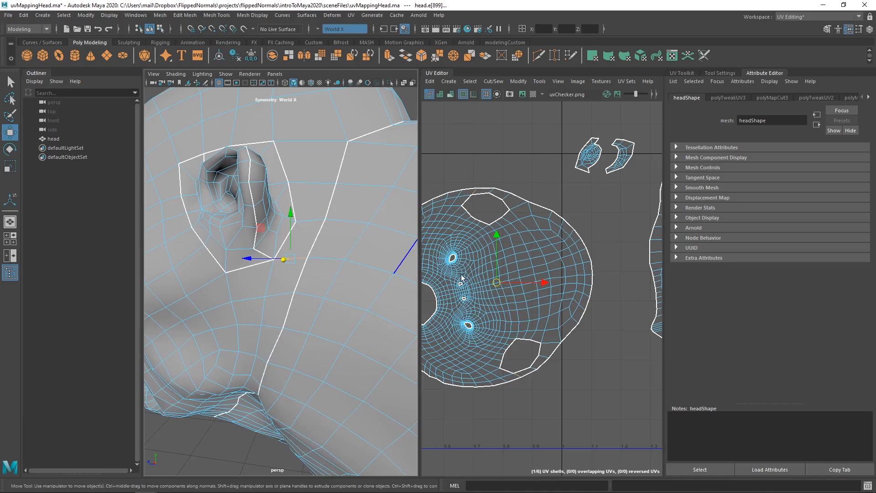
pyautogui.click(304, 218)
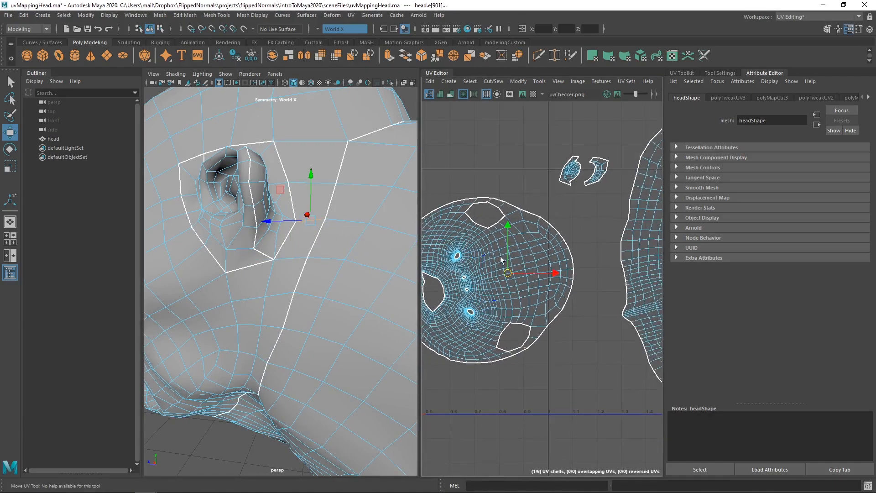
# Select all UVs of the face shell and unfold them
pyautogui.press('F12')
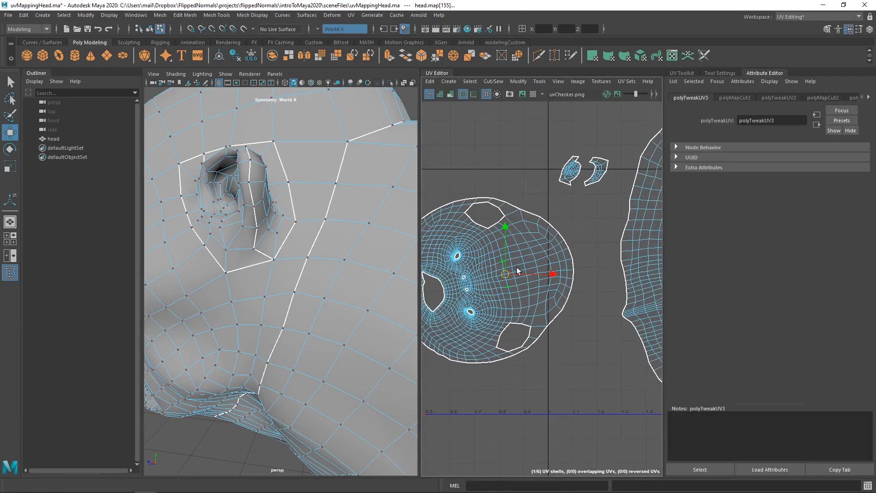
pyautogui.doubleClick(517, 267)
pyautogui.keyDown('shift'); pyautogui.moveTo(524, 249); pyautogui.dragTo(405, 247, button='right'); pyautogui.keyUp('shift')
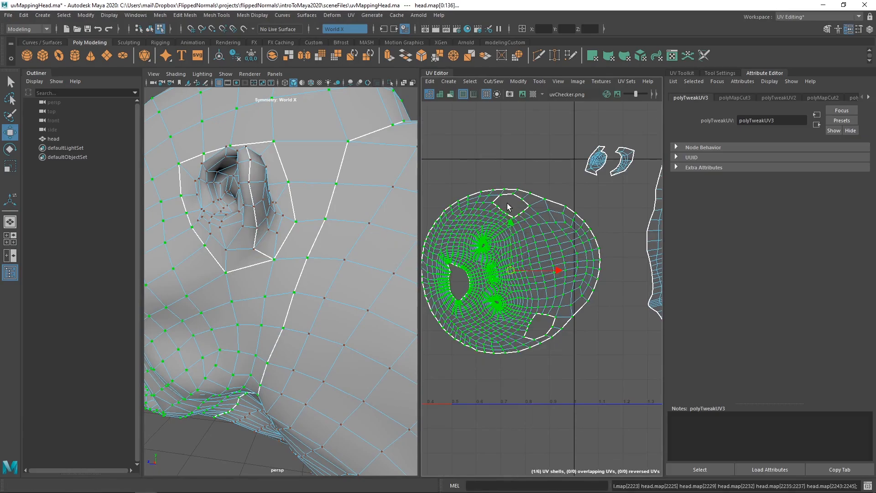
# Cut the UVs along the selected edge between the ear opening and the neck seam
pyautogui.press('F10')
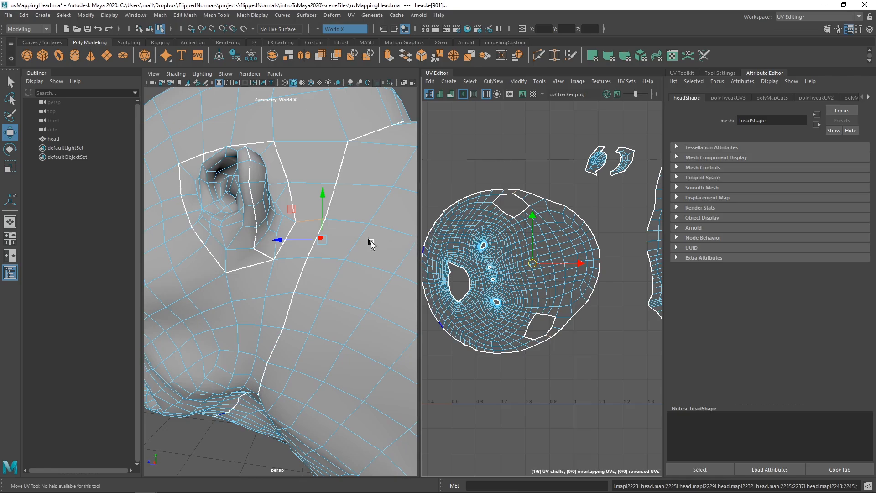
pyautogui.hotkey('ctrl', 'x')
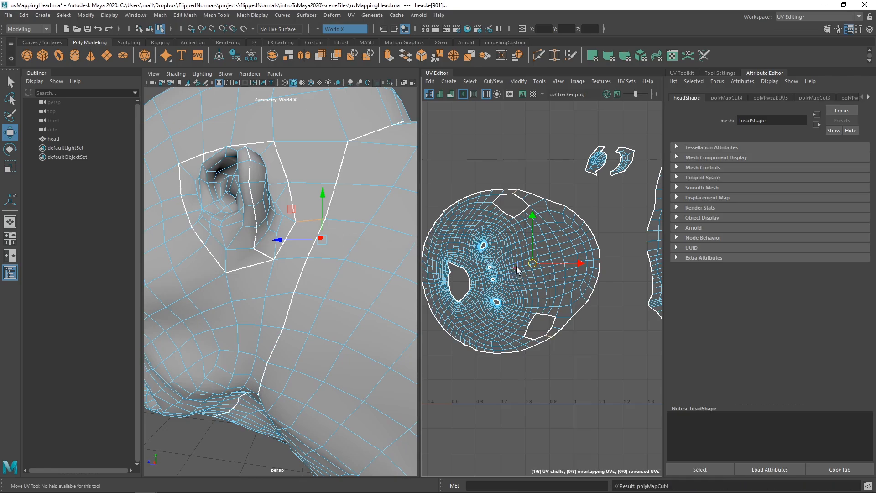
pyautogui.click(542, 172)
pyautogui.click(524, 233)
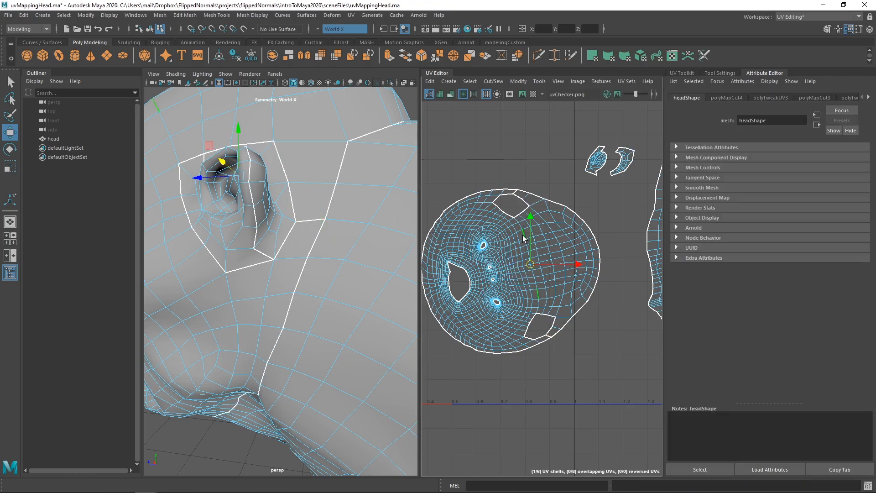
pyautogui.click(542, 231)
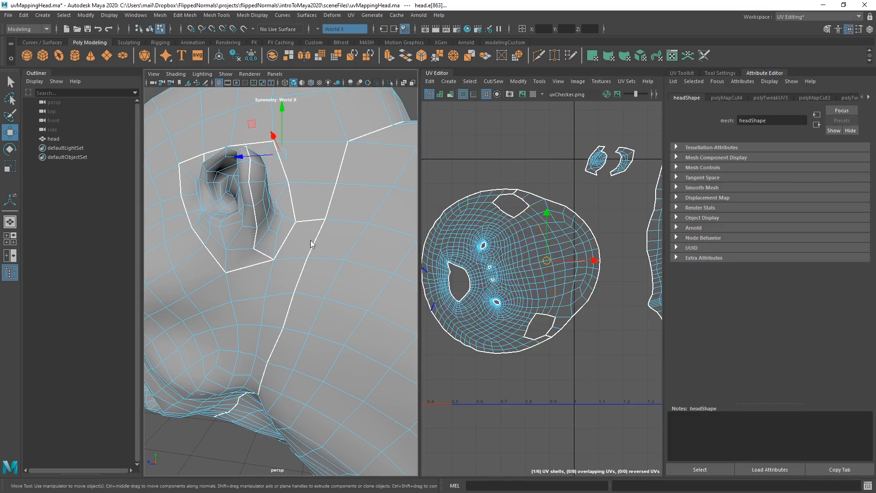
# Select the face as a UV shell, unfold it with the cuts behind the ears, and return to object selection
pyautogui.press('F8')
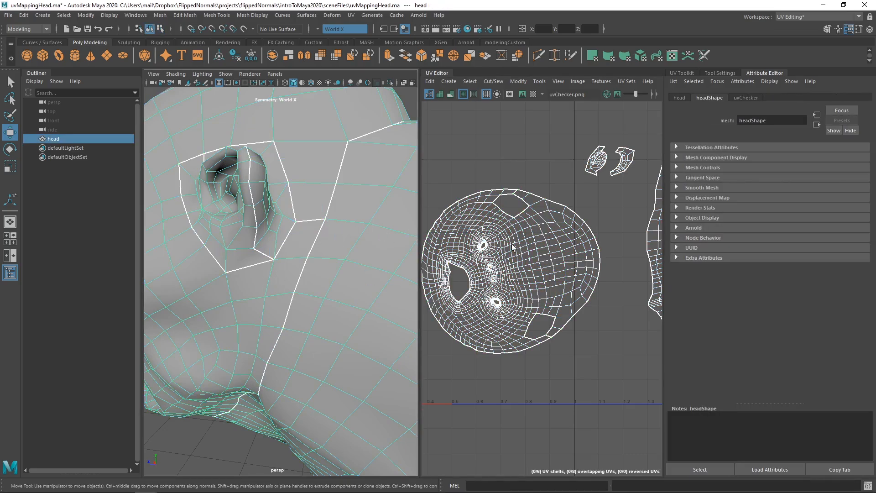
pyautogui.moveTo(522, 242); pyautogui.dragTo(454, 247, button='right')
pyautogui.click(493, 246)
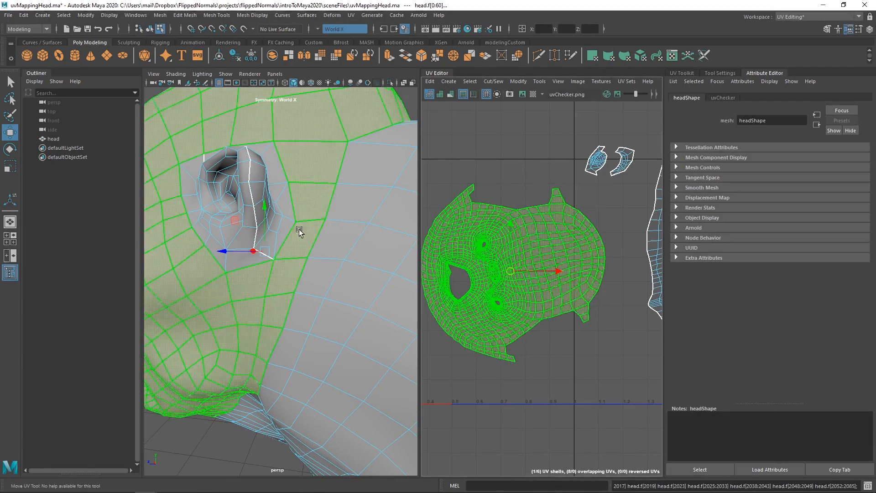
pyautogui.press('F8')
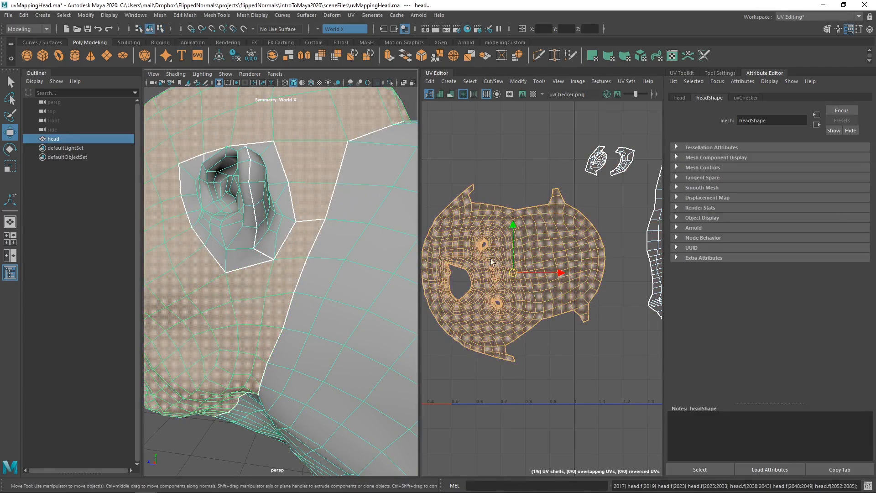
# Select the edges running from one ear across the temples and above the brow to the other ear, and cut the UVs there
pyautogui.keyDown('alt'); pyautogui.moveTo(306, 241); pyautogui.dragTo(276, 223, button='right'); pyautogui.keyUp('alt')
pyautogui.keyDown('alt'); pyautogui.moveTo(275, 224); pyautogui.dragTo(313, 228); pyautogui.keyUp('alt')
pyautogui.keyDown('alt'); pyautogui.moveTo(313, 228); pyautogui.dragTo(286, 224, button='right'); pyautogui.keyUp('alt')
pyautogui.moveTo(285, 223)
pyautogui.keyDown('alt'); pyautogui.mouseDown()
pyautogui.moveTo(346, 240)
pyautogui.moveTo(301, 234)
pyautogui.moveTo(344, 242)
pyautogui.moveTo(257, 260)
pyautogui.moveTo(280, 236)
pyautogui.moveTo(277, 220)
pyautogui.mouseUp(); pyautogui.keyUp('alt')
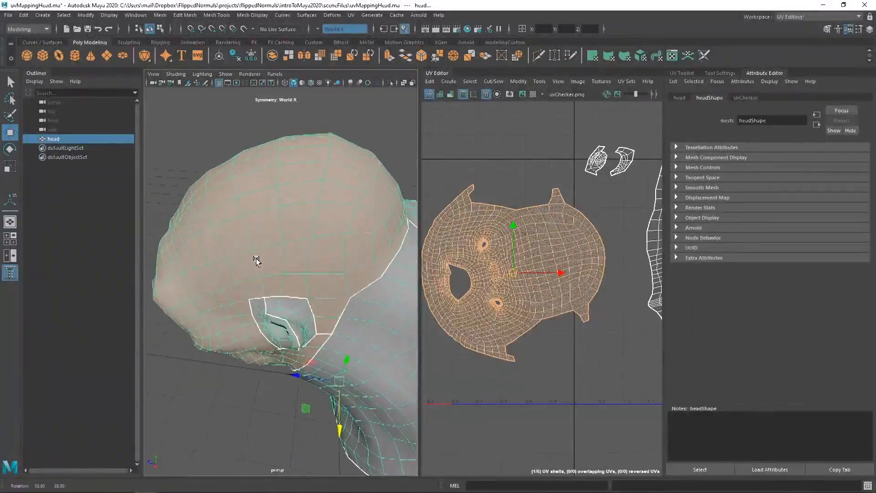
pyautogui.press('F10')
pyautogui.keyDown('alt'); pyautogui.moveTo(247, 258); pyautogui.dragTo(276, 249); pyautogui.keyUp('alt')
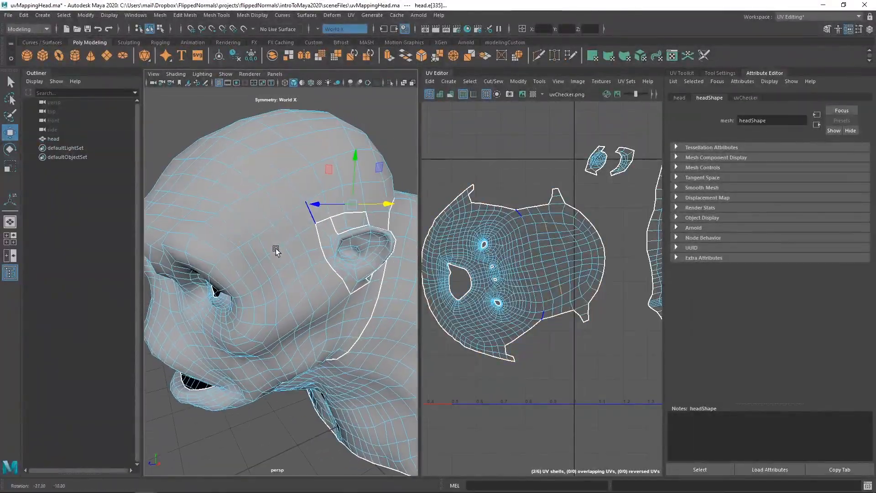
pyautogui.press('q')
pyautogui.click(263, 254)
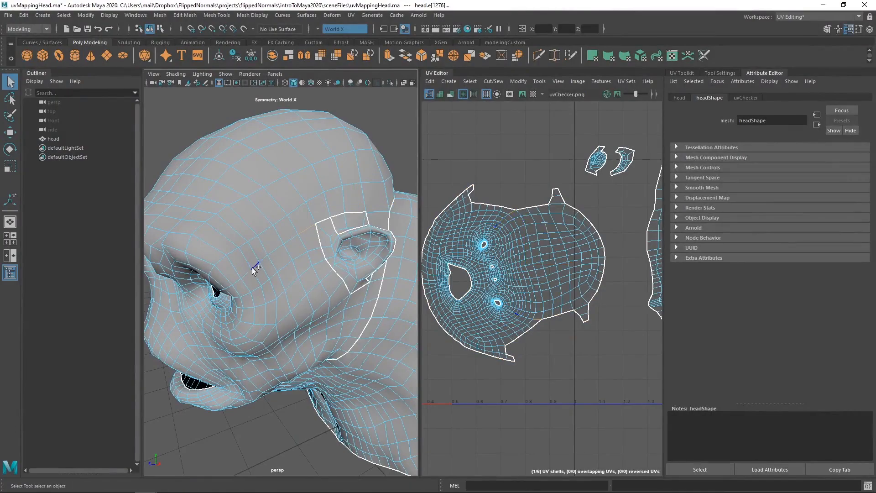
pyautogui.keyDown('alt'); pyautogui.moveTo(255, 264); pyautogui.dragTo(294, 254); pyautogui.keyUp('alt')
pyautogui.click(283, 248)
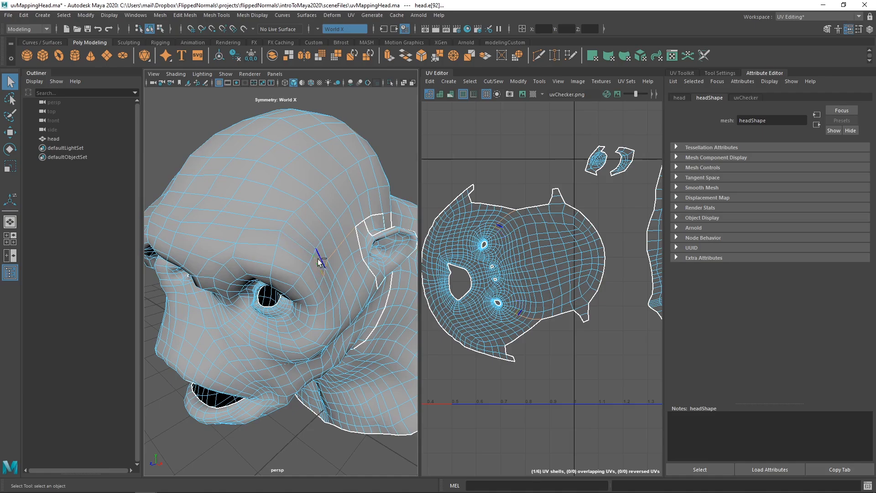
pyautogui.keyDown('alt'); pyautogui.moveTo(210, 237); pyautogui.dragTo(216, 227); pyautogui.keyUp('alt')
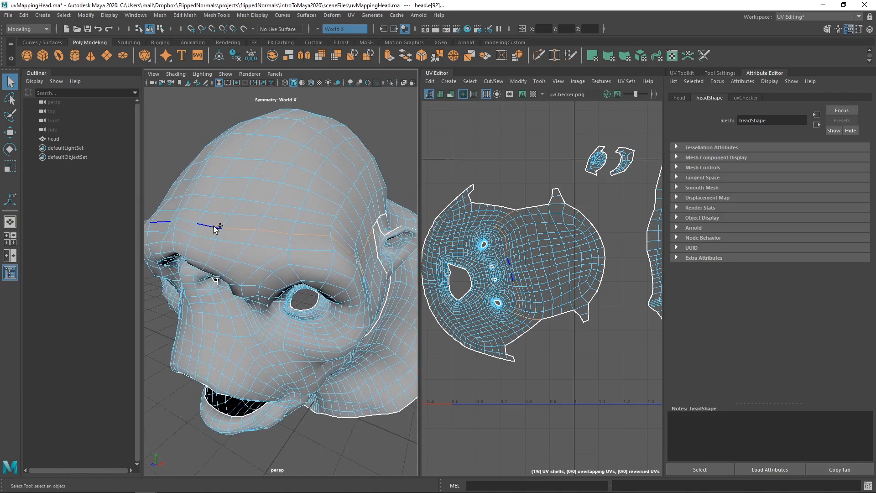
pyautogui.keyDown('alt'); pyautogui.moveTo(317, 245); pyautogui.dragTo(256, 248); pyautogui.keyUp('alt')
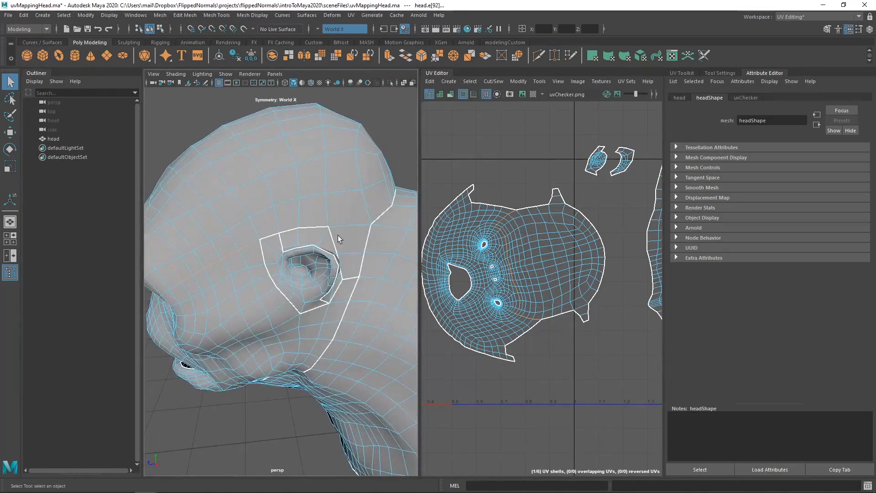
pyautogui.keyDown('alt'); pyautogui.moveTo(332, 244); pyautogui.dragTo(318, 239, button='right'); pyautogui.keyUp('alt')
pyautogui.hotkey('shift', 'x')
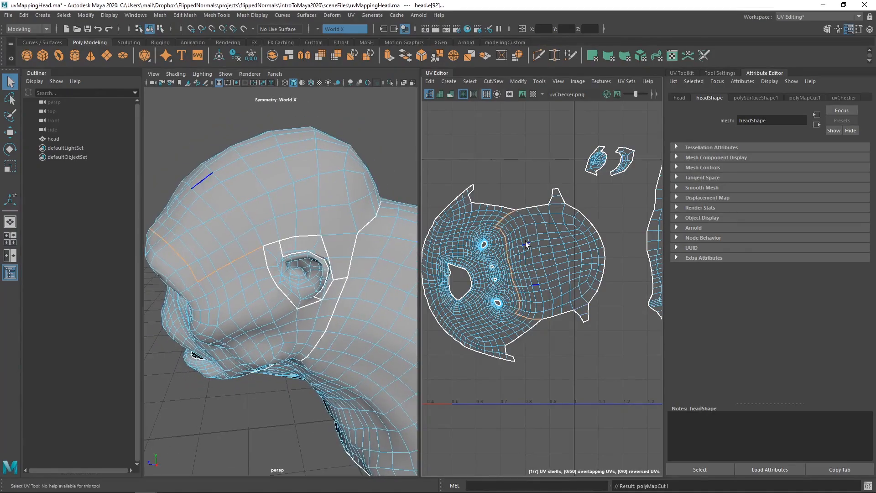
# Select the top-of-head UV shell, move it away from the face shell and unfold it
pyautogui.moveTo(510, 230); pyautogui.dragTo(541, 229, button='right')
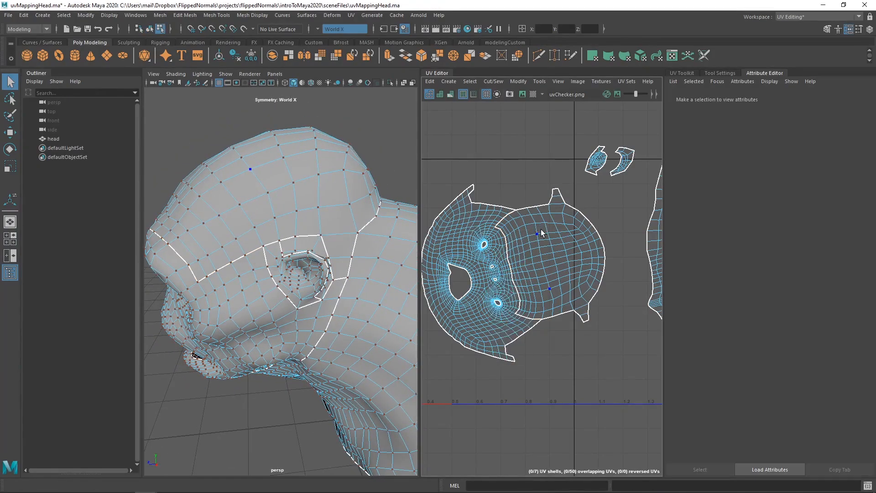
pyautogui.doubleClick(541, 230)
pyautogui.press('w')
pyautogui.moveTo(551, 253); pyautogui.dragTo(569, 250)
pyautogui.keyDown('shift'); pyautogui.moveTo(580, 235); pyautogui.dragTo(525, 236, button='right'); pyautogui.keyUp('shift')
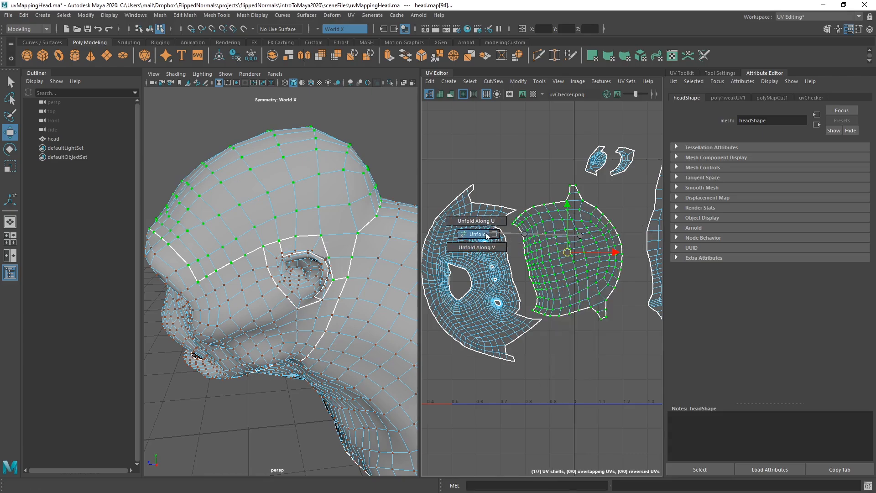
# Unfold the remaining face UV shell and shift it sideways clear of the top-of-head shell
pyautogui.doubleClick(512, 264)
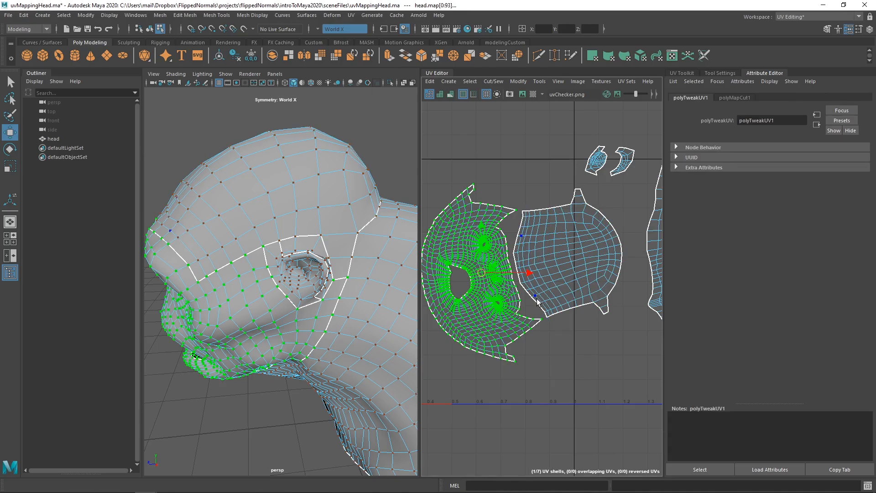
pyautogui.keyDown('alt'); pyautogui.moveTo(329, 266); pyautogui.dragTo(329, 237); pyautogui.keyUp('alt')
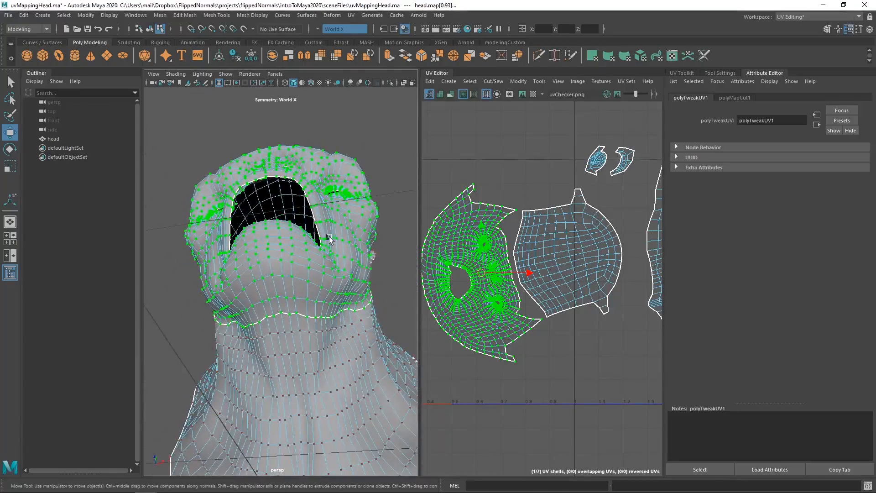
pyautogui.keyDown('alt'); pyautogui.moveTo(496, 279); pyautogui.dragTo(504, 279, button='middle'); pyautogui.keyUp('alt')
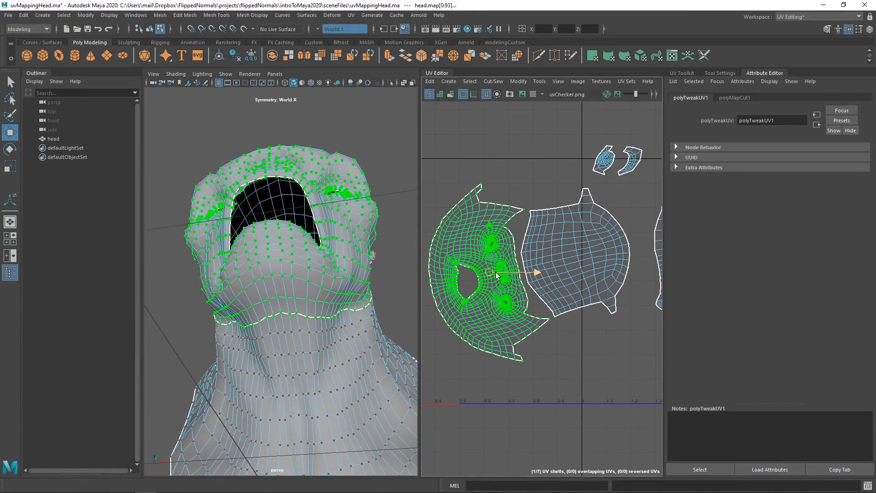
pyautogui.keyDown('shift'); pyautogui.moveTo(504, 264); pyautogui.dragTo(377, 266, button='right'); pyautogui.keyUp('shift')
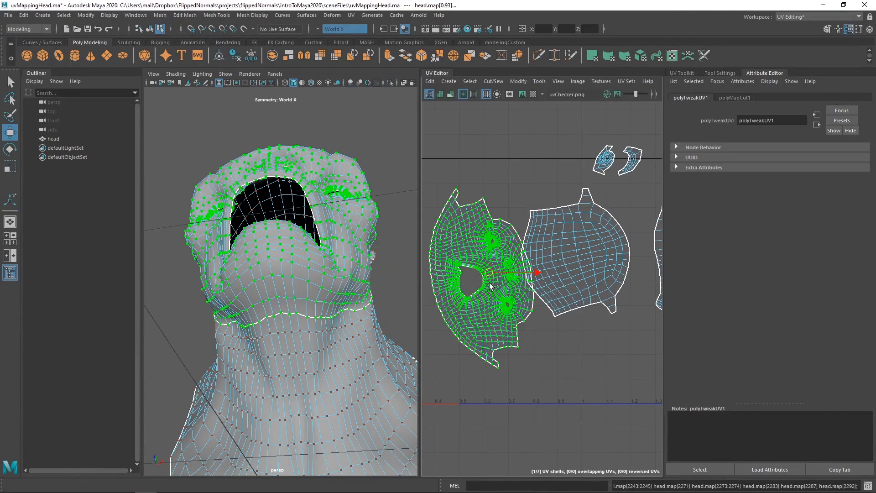
pyautogui.moveTo(520, 273); pyautogui.dragTo(511, 272)
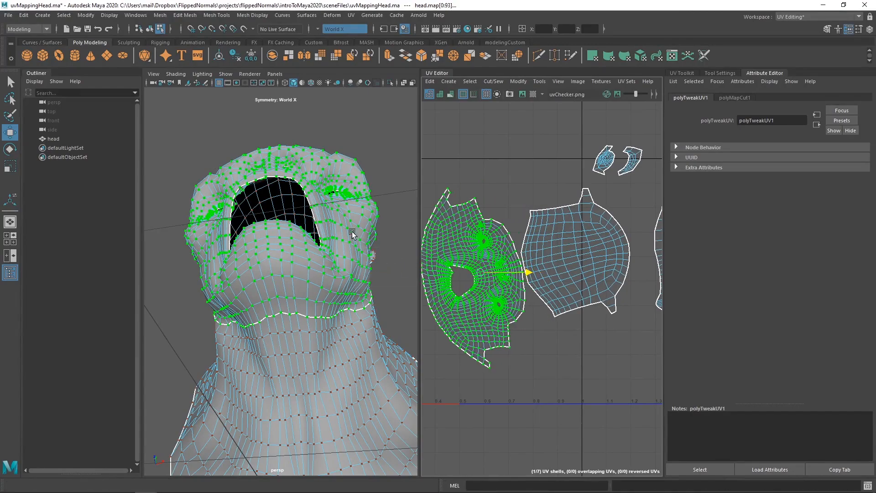
# Turn on textured display, return to object mode and select the head to check the checker pattern
pyautogui.keyDown('alt'); pyautogui.moveTo(352, 232); pyautogui.dragTo(338, 253); pyautogui.keyUp('alt')
pyautogui.click(320, 83)
pyautogui.keyDown('alt'); pyautogui.moveTo(309, 132); pyautogui.dragTo(275, 251); pyautogui.keyUp('alt')
pyautogui.press('F8')
pyautogui.click(356, 145)
pyautogui.click(276, 251)
pyautogui.scroll(-2, 837, 94)
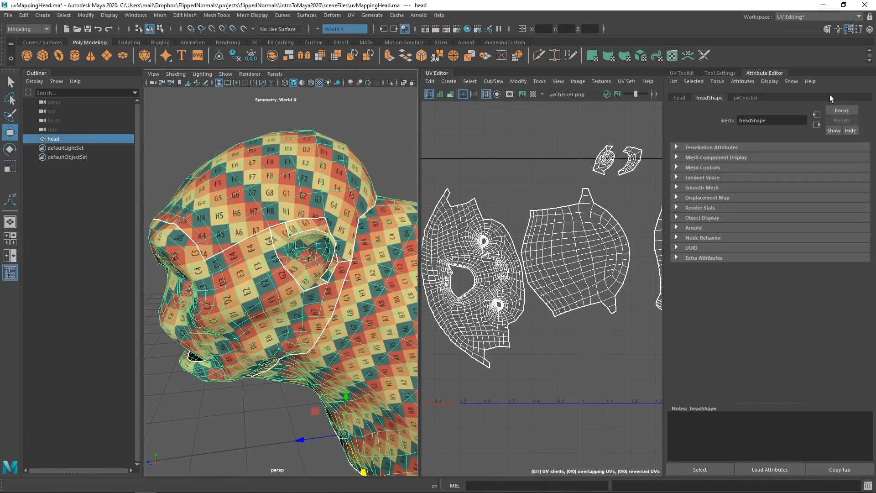
# Open the checker material's texture placement and set Repeat UV to 8 in both directions
pyautogui.click(760, 96)
pyautogui.click(857, 201)
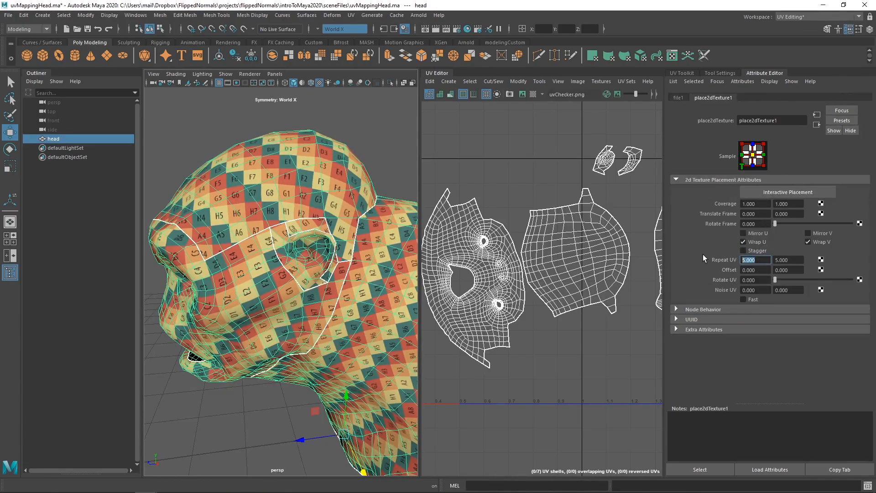
pyautogui.write('8')
pyautogui.press('Tab')
pyautogui.write('8')
pyautogui.press('Return')
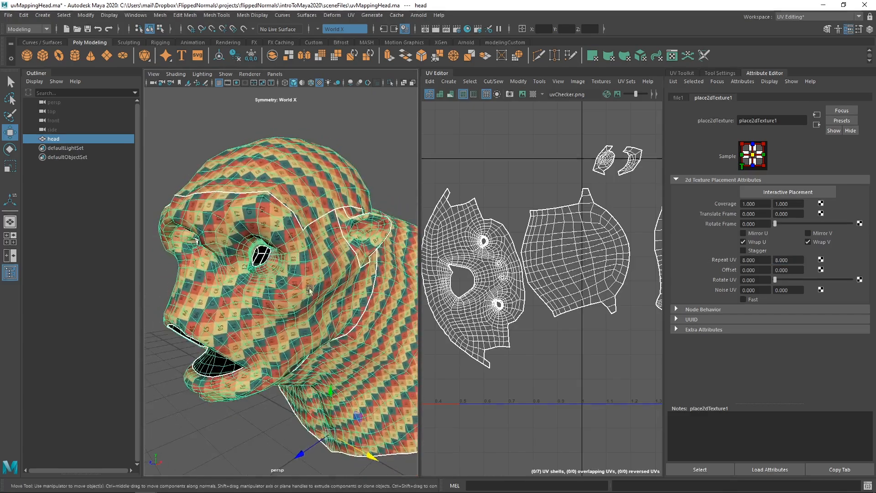
# Select the centre edges under the chin from the mouth opening to the neck seam and cut the UVs along them
pyautogui.click(268, 433)
pyautogui.keyDown('alt'); pyautogui.moveTo(268, 433); pyautogui.dragTo(314, 265); pyautogui.keyUp('alt')
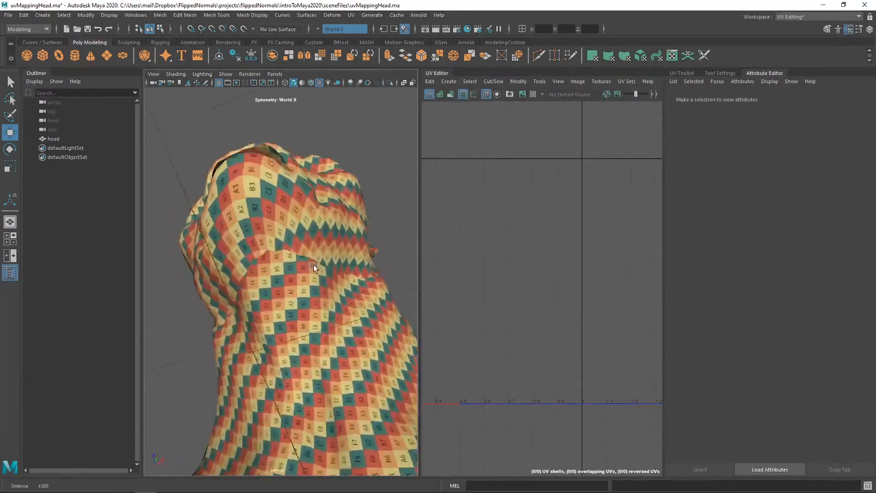
pyautogui.scroll(3, 315, 275)
pyautogui.click(273, 240)
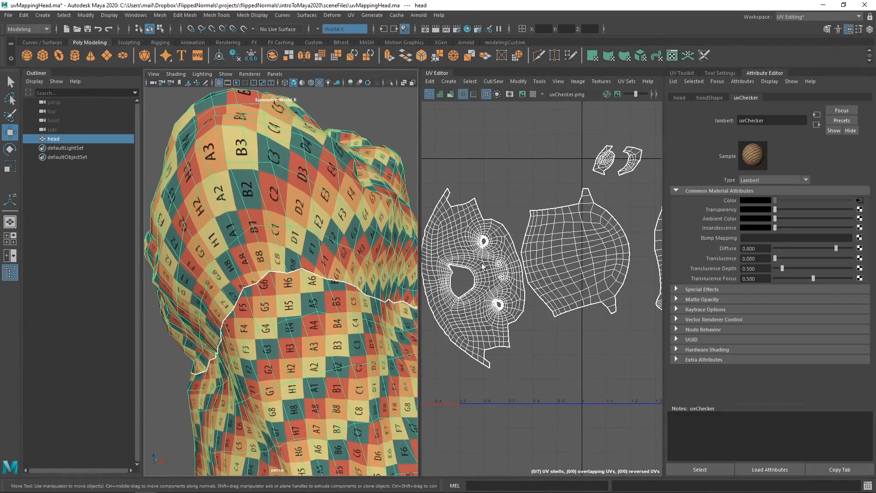
pyautogui.moveTo(269, 247); pyautogui.dragTo(268, 222, button='right')
pyautogui.click(261, 249)
pyautogui.press('q')
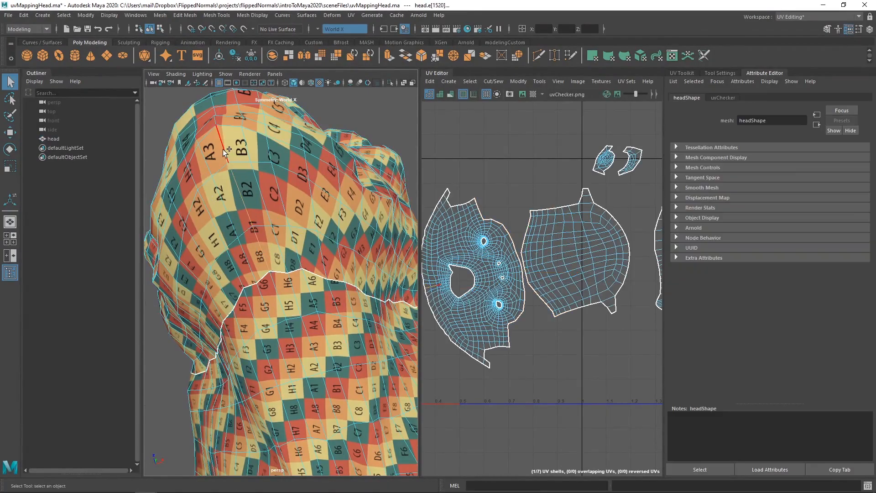
pyautogui.hotkey('shift', 'x')
pyautogui.keyDown('alt'); pyautogui.moveTo(305, 228); pyautogui.dragTo(301, 261); pyautogui.keyUp('alt')
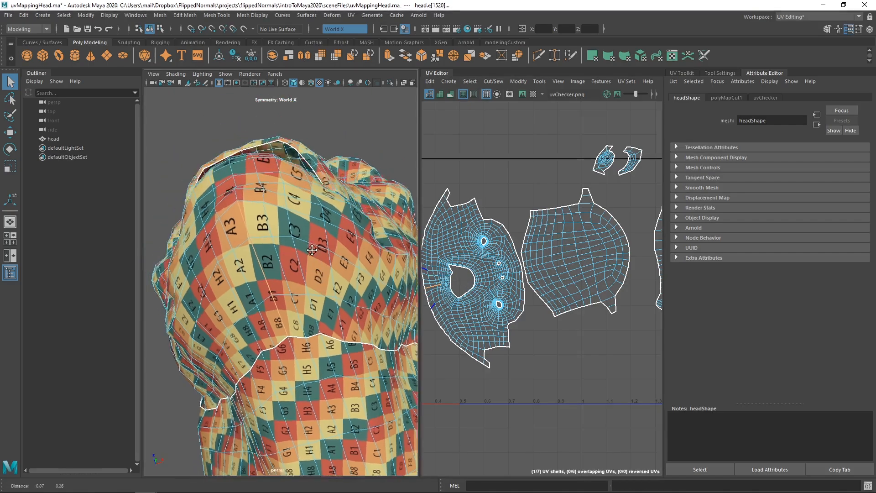
# Cut the UVs along the selected centre edges under the chin and unfold the face UV shell
pyautogui.scroll(3, 257, 203)
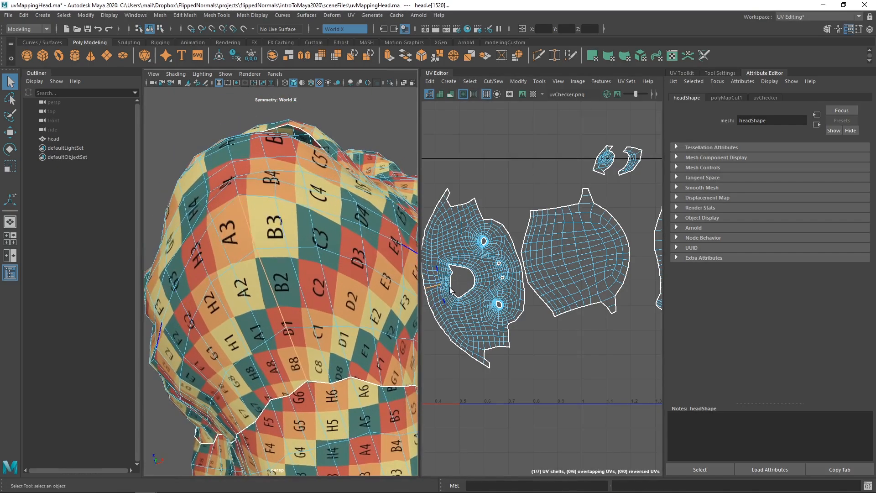
pyautogui.keyDown('alt'); pyautogui.moveTo(450, 287); pyautogui.dragTo(477, 285, button='middle'); pyautogui.keyUp('alt')
pyautogui.hotkey('shift', 'x')
pyautogui.moveTo(476, 285); pyautogui.dragTo(484, 302, button='right')
pyautogui.click(524, 263)
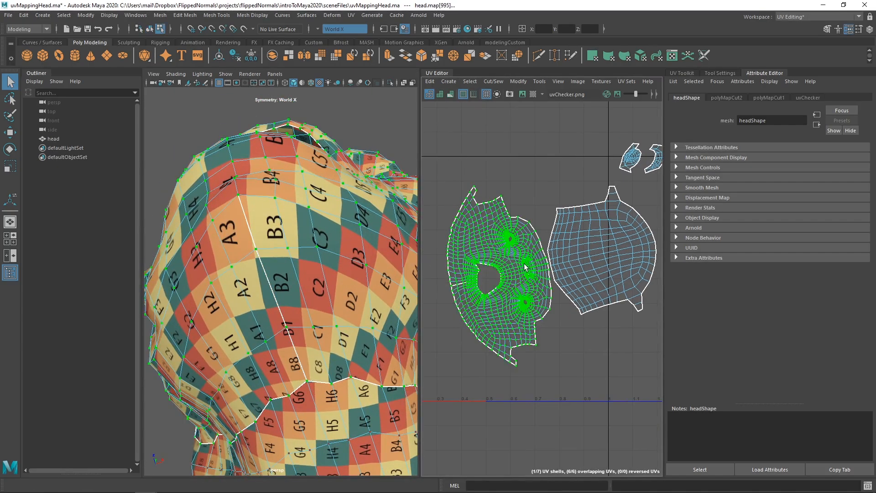
pyautogui.keyDown('shift'); pyautogui.moveTo(527, 257); pyautogui.dragTo(414, 256, button='right'); pyautogui.keyUp('shift')
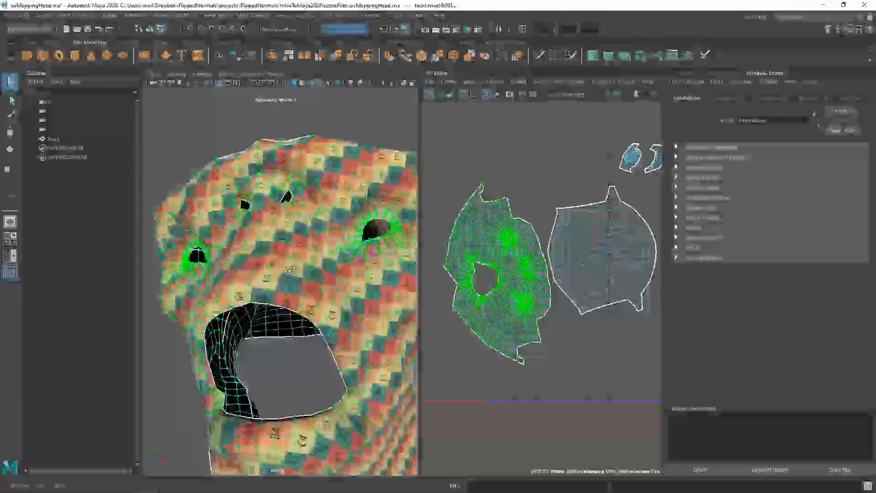
# Return to object mode and examine the checker pattern on the face with the head deselected, and reselect the head
pyautogui.keyDown('alt'); pyautogui.moveTo(269, 292); pyautogui.dragTo(287, 278); pyautogui.keyUp('alt')
pyautogui.keyDown('alt'); pyautogui.moveTo(286, 278); pyautogui.dragTo(293, 267, button='right'); pyautogui.keyUp('alt')
pyautogui.keyDown('alt'); pyautogui.moveTo(293, 267); pyautogui.dragTo(266, 250); pyautogui.keyUp('alt')
pyautogui.moveTo(265, 247); pyautogui.dragTo(305, 220, button='right')
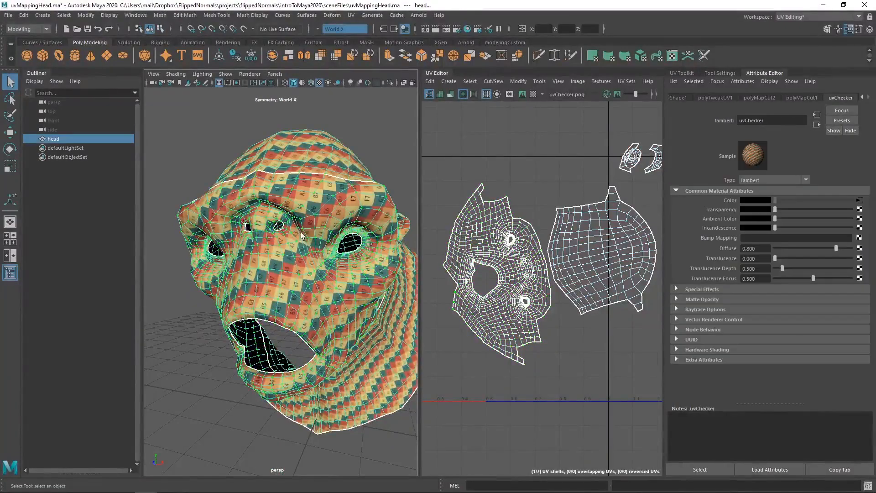
pyautogui.keyDown('alt'); pyautogui.moveTo(305, 219); pyautogui.dragTo(246, 253); pyautogui.keyUp('alt')
pyautogui.click(196, 287)
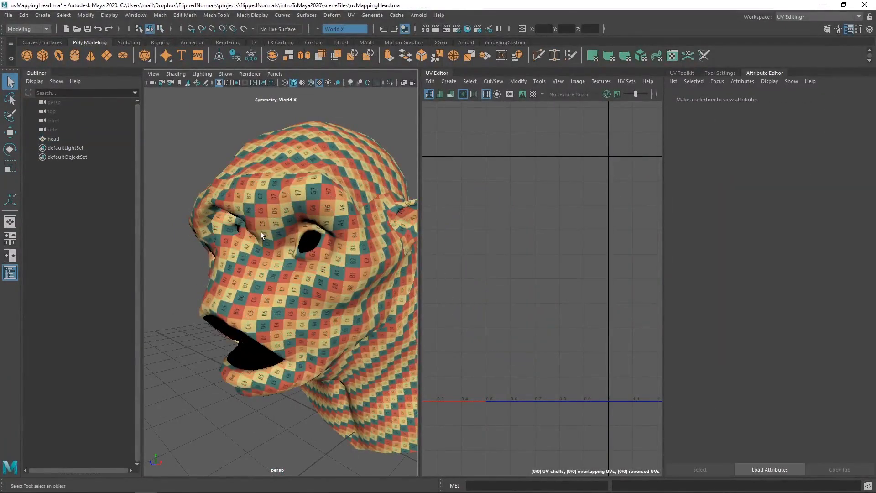
pyautogui.keyDown('alt'); pyautogui.moveTo(247, 364); pyautogui.dragTo(308, 292); pyautogui.keyUp('alt')
pyautogui.click(310, 295)
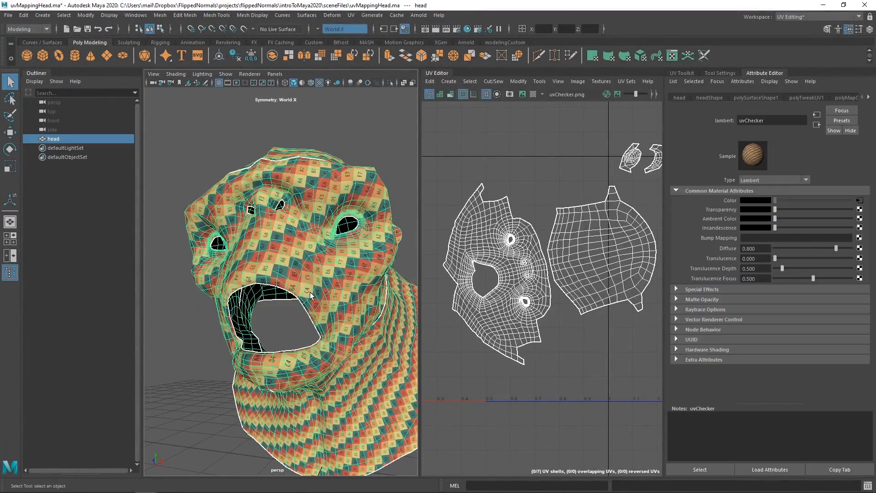
# Examine the checker pattern along the side of the head, around the mouth and under the chin
pyautogui.keyDown('alt'); pyautogui.moveTo(299, 246); pyautogui.dragTo(287, 235); pyautogui.keyUp('alt')
pyautogui.keyDown('alt'); pyautogui.moveTo(311, 244); pyautogui.dragTo(301, 273); pyautogui.keyUp('alt')
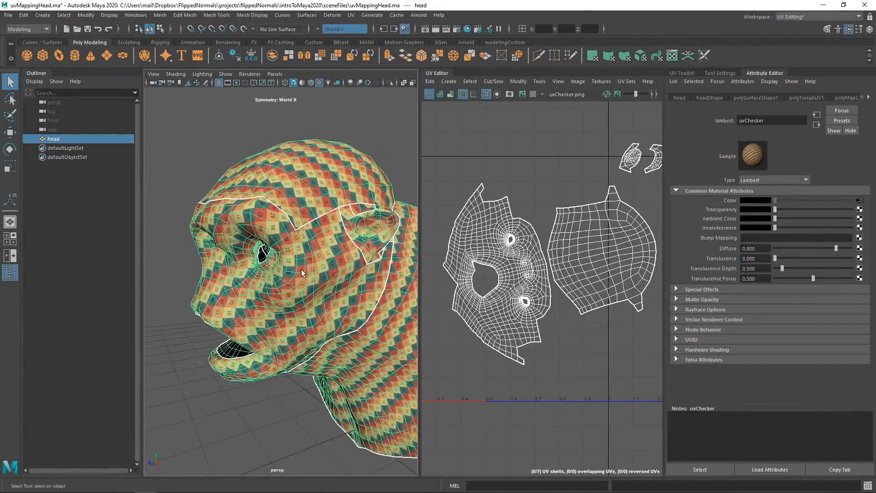
pyautogui.keyDown('alt'); pyautogui.moveTo(304, 223); pyautogui.dragTo(313, 206); pyautogui.keyUp('alt')
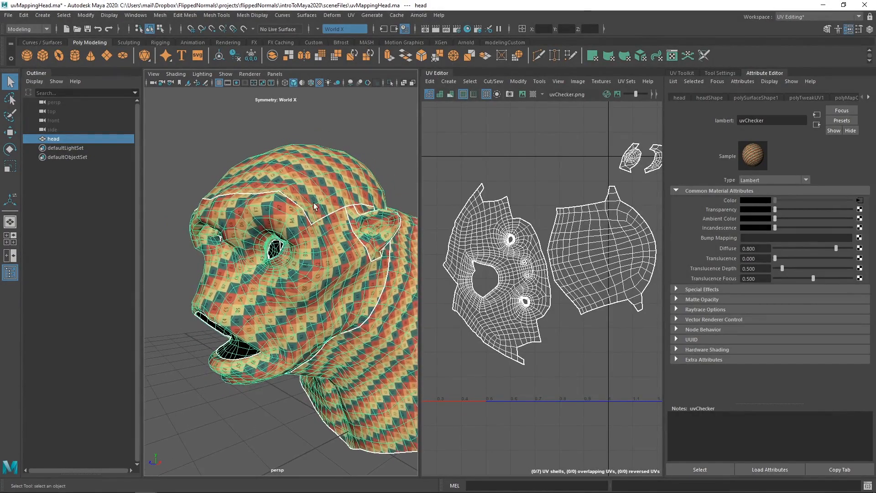
pyautogui.keyDown('alt'); pyautogui.moveTo(288, 262); pyautogui.dragTo(303, 253); pyautogui.keyUp('alt')
pyautogui.scroll(5, 299, 256)
pyautogui.keyDown('alt'); pyautogui.moveTo(311, 263); pyautogui.dragTo(292, 256, button='right'); pyautogui.keyUp('alt')
pyautogui.keyDown('alt'); pyautogui.moveTo(292, 256); pyautogui.dragTo(246, 288); pyautogui.keyUp('alt')
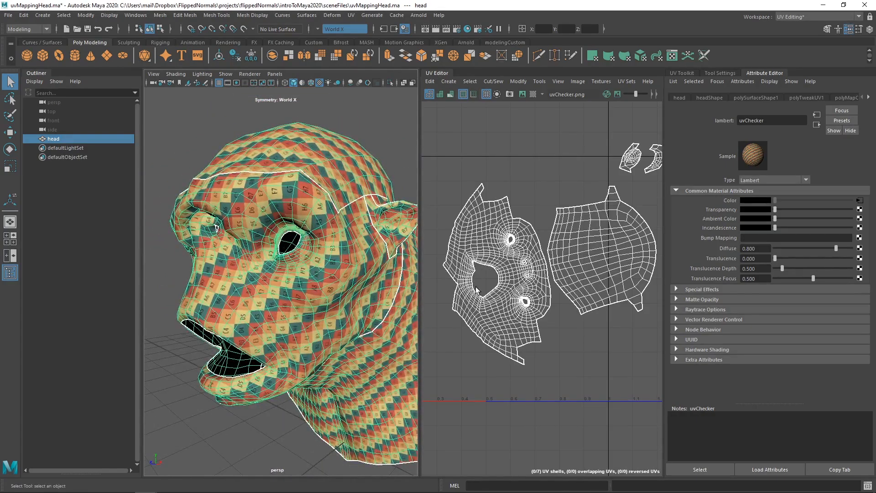
pyautogui.keyDown('alt'); pyautogui.moveTo(275, 329); pyautogui.dragTo(291, 318); pyautogui.keyUp('alt')
pyautogui.scroll(4, 273, 315)
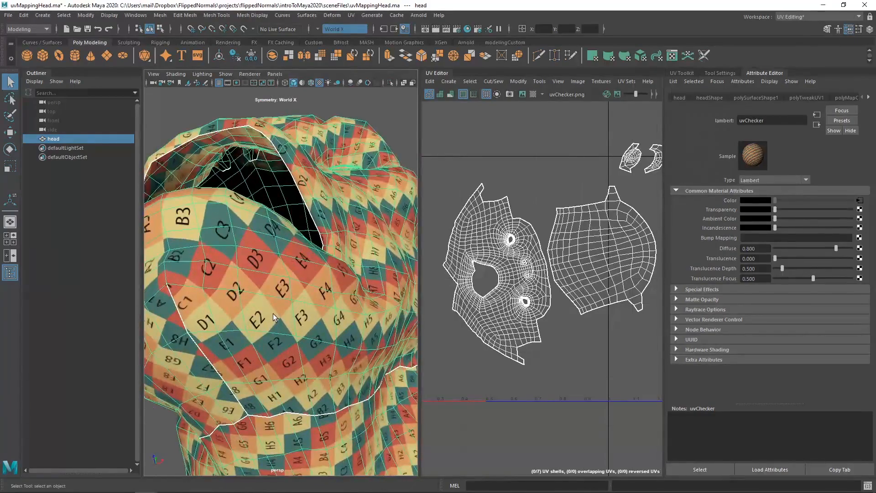
pyautogui.scroll(-2, 273, 314)
# Cut the UVs along the edges running sideways from the top of the chin seam and unfold the face shell
pyautogui.press('F10')
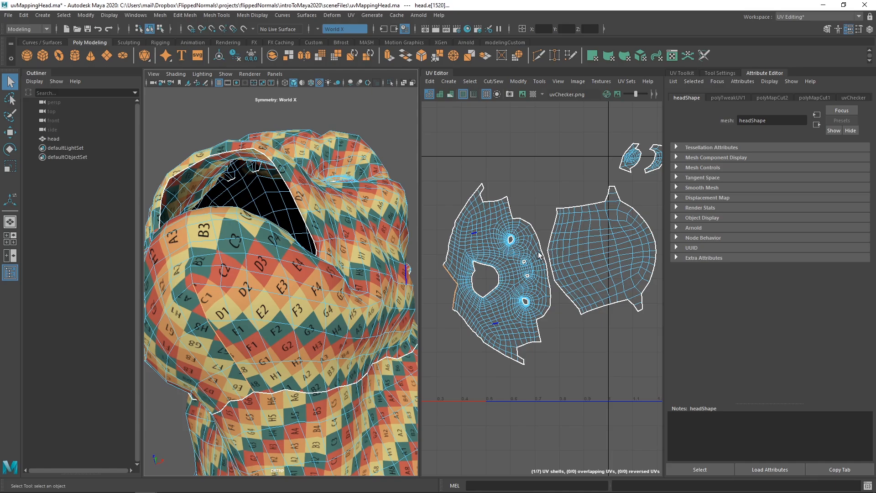
pyautogui.click(291, 300)
pyautogui.click(315, 294)
pyautogui.hotkey('shift', 'x')
pyautogui.press('F12')
pyautogui.doubleClick(470, 296)
pyautogui.click(470, 297)
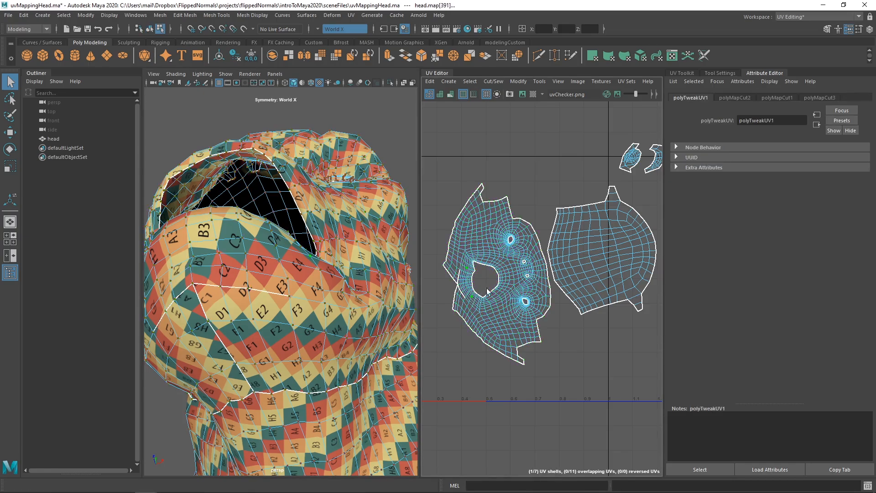
pyautogui.doubleClick(486, 304)
pyautogui.keyDown('shift'); pyautogui.moveTo(488, 299); pyautogui.dragTo(411, 287, button='right'); pyautogui.keyUp('shift')
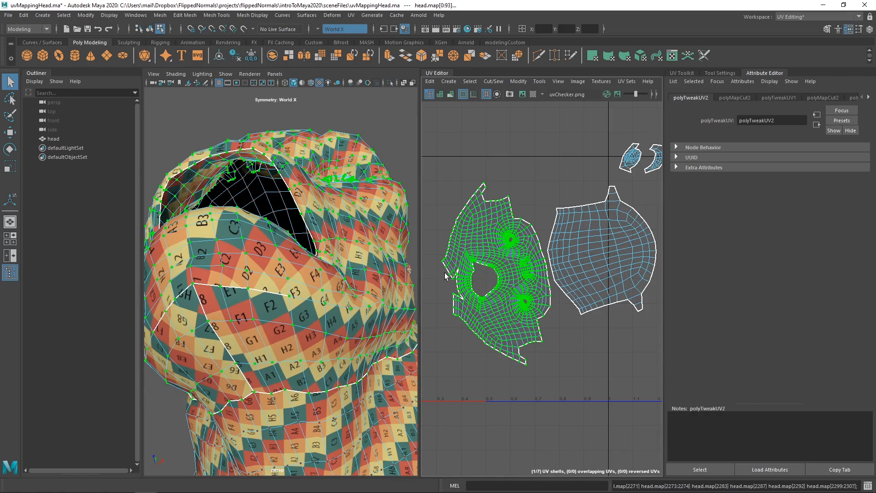
# Move and sew the outermost edges of the sideways chin cuts on both sides to shorten the cuts
pyautogui.press('f')
pyautogui.keyDown('alt'); pyautogui.moveTo(485, 273); pyautogui.dragTo(579, 337, button='right'); pyautogui.keyUp('alt')
pyautogui.moveTo(488, 291); pyautogui.dragTo(485, 273, button='right')
pyautogui.click(491, 299)
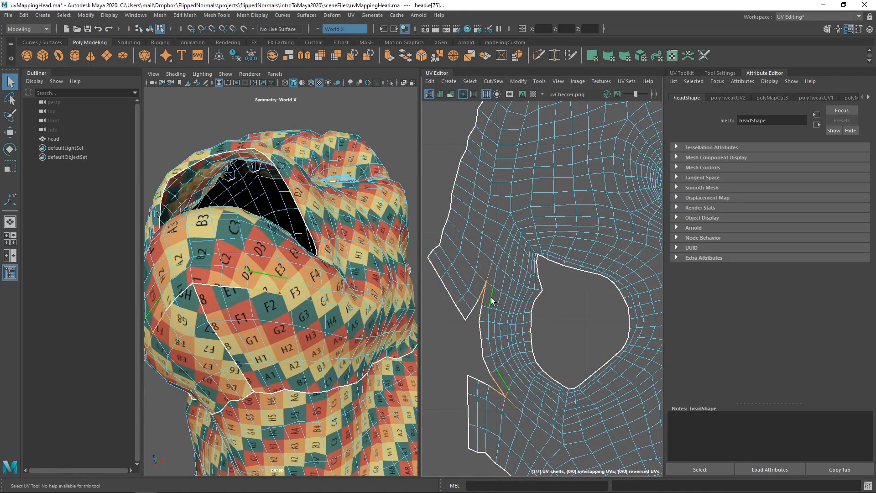
pyautogui.click(493, 330)
pyautogui.keyDown('shift'); pyautogui.moveTo(485, 243); pyautogui.dragTo(485, 241, button='right'); pyautogui.keyUp('shift')
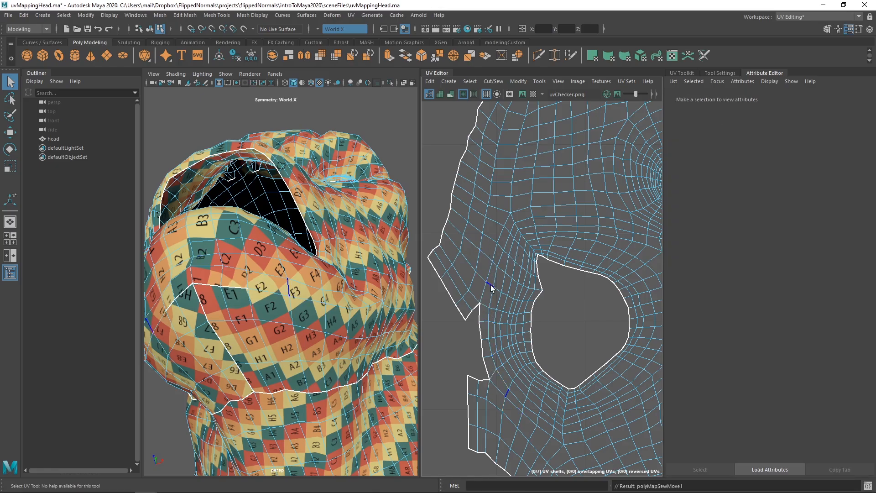
pyautogui.hotkey('ctrl', 'z')
pyautogui.keyDown('shift'); pyautogui.moveTo(486, 301); pyautogui.dragTo(488, 299, button='right'); pyautogui.keyUp('shift')
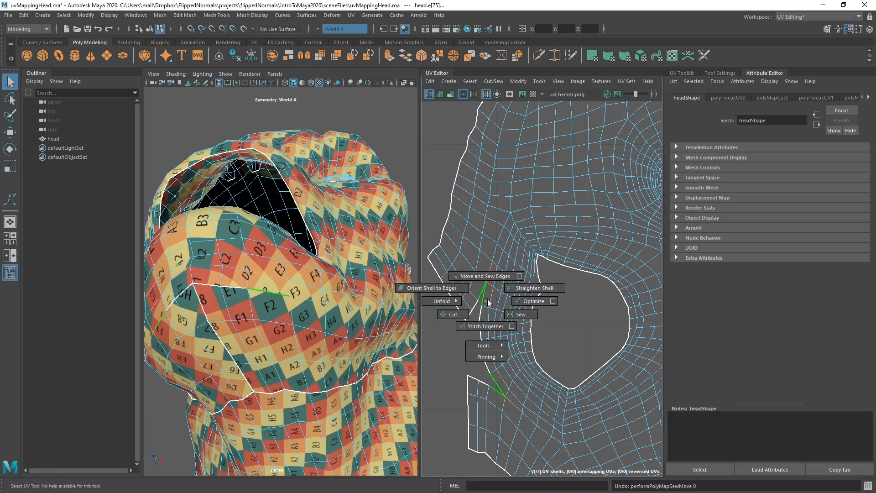
pyautogui.click(487, 275)
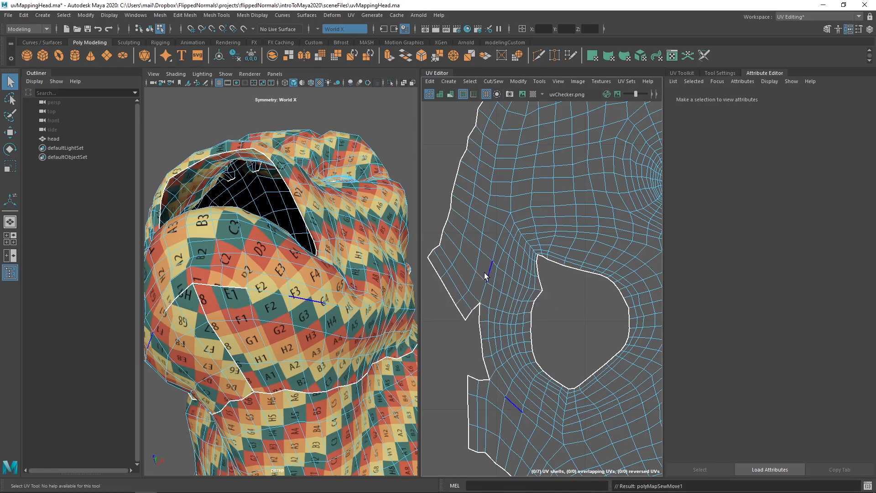
# Unfold the face UV shell again and check the checker pattern from the side of the head
pyautogui.doubleClick(508, 295)
pyautogui.keyDown('shift'); pyautogui.moveTo(508, 294); pyautogui.dragTo(418, 293, button='right'); pyautogui.keyUp('shift')
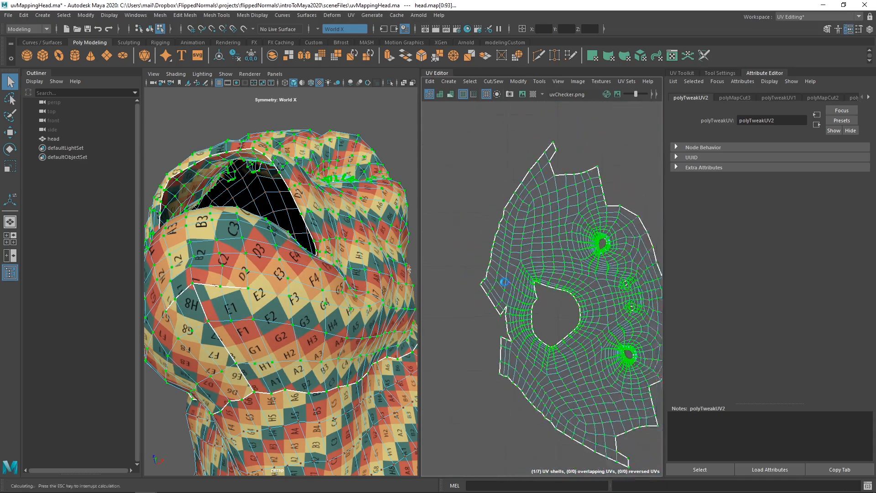
pyautogui.keyDown('alt'); pyautogui.moveTo(292, 241); pyautogui.dragTo(314, 265); pyautogui.keyUp('alt')
pyautogui.keyDown('alt'); pyautogui.moveTo(315, 265); pyautogui.dragTo(278, 265, button='right'); pyautogui.keyUp('alt')
pyautogui.keyDown('alt'); pyautogui.moveTo(319, 273); pyautogui.dragTo(274, 272); pyautogui.keyUp('alt')
# Select the faces of the four ear UV shells and move them up clear of the other shells
pyautogui.scroll(-10, 502, 262)
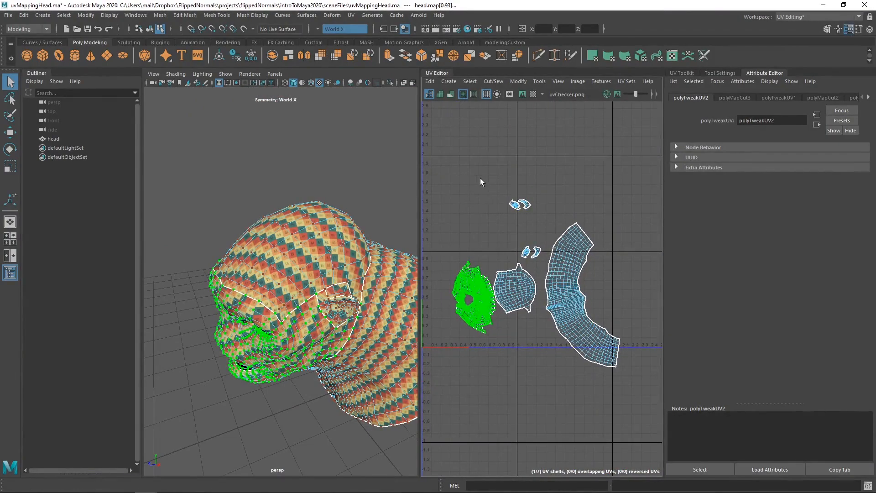
pyautogui.moveTo(484, 181); pyautogui.dragTo(550, 260)
pyautogui.scroll(5, 485, 262)
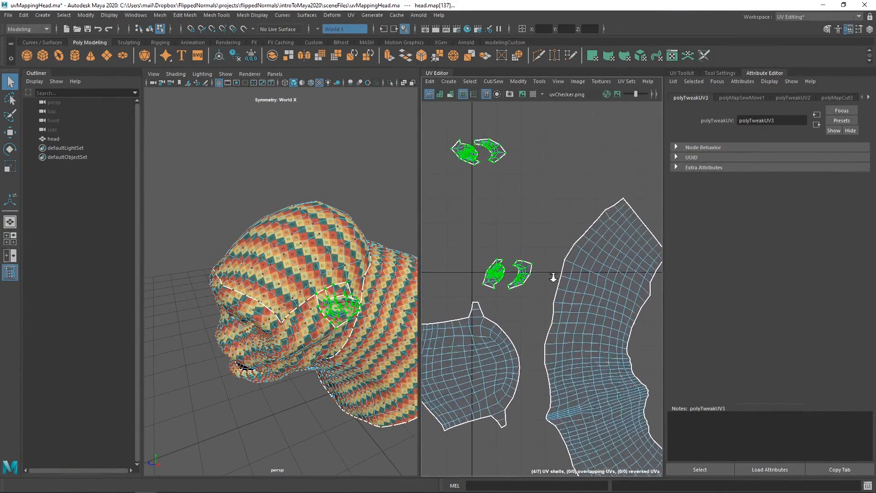
pyautogui.moveTo(553, 277)
pyautogui.keyDown('alt'); pyautogui.mouseDown(button='right')
pyautogui.moveTo(555, 286)
pyautogui.moveTo(549, 276)
pyautogui.mouseUp(button='right'); pyautogui.keyUp('alt')
pyautogui.keyDown('alt'); pyautogui.moveTo(508, 228); pyautogui.dragTo(524, 261, button='middle'); pyautogui.keyUp('alt')
pyautogui.moveTo(537, 290); pyautogui.dragTo(497, 274, button='right')
pyautogui.moveTo(503, 288); pyautogui.dragTo(549, 317)
pyautogui.press('w')
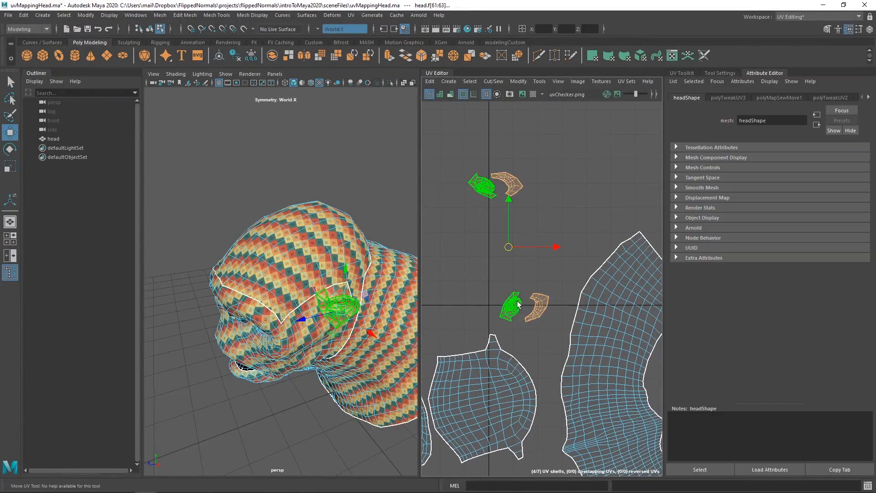
pyautogui.moveTo(507, 246); pyautogui.dragTo(498, 177)
pyautogui.keyDown('alt'); pyautogui.moveTo(488, 162); pyautogui.dragTo(481, 205, button='middle'); pyautogui.keyUp('alt')
# Unfold the four ear UV shells and check the checker pattern around the ear
pyautogui.moveTo(440, 130); pyautogui.dragTo(549, 269)
pyautogui.keyDown('shift'); pyautogui.moveTo(547, 238); pyautogui.dragTo(411, 242, button='right'); pyautogui.keyUp('shift')
pyautogui.keyDown('alt'); pyautogui.moveTo(361, 269); pyautogui.dragTo(306, 302); pyautogui.keyUp('alt')
pyautogui.scroll(-5, 541, 253)
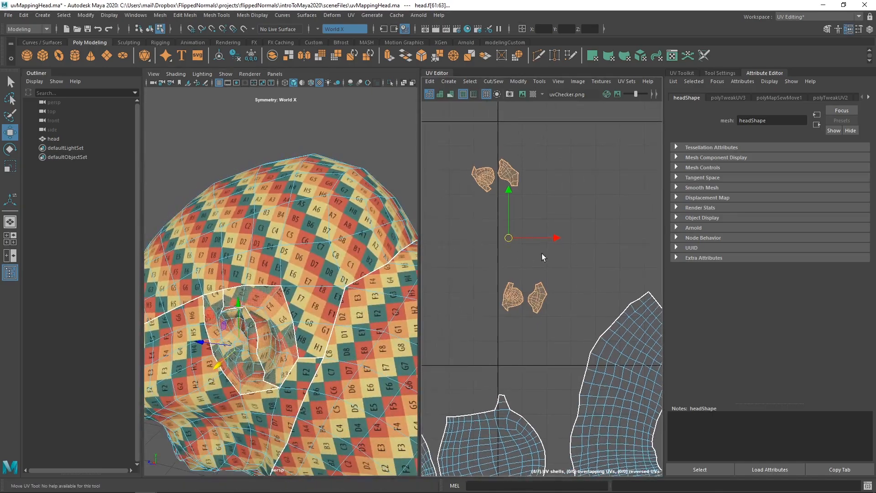
# Unfold all the head's UV shells together and return to object mode to check the pattern around the ear and eye
pyautogui.moveTo(633, 376); pyautogui.dragTo(427, 146)
pyautogui.keyDown('shift'); pyautogui.moveTo(564, 257); pyautogui.dragTo(447, 265, button='right'); pyautogui.keyUp('shift')
pyautogui.press('F8')
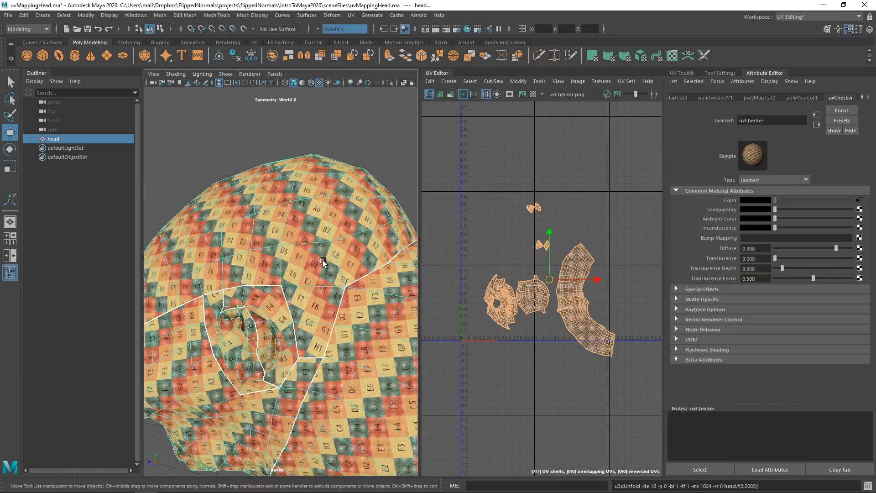
pyautogui.keyDown('alt'); pyautogui.moveTo(276, 313); pyautogui.dragTo(301, 310); pyautogui.keyUp('alt')
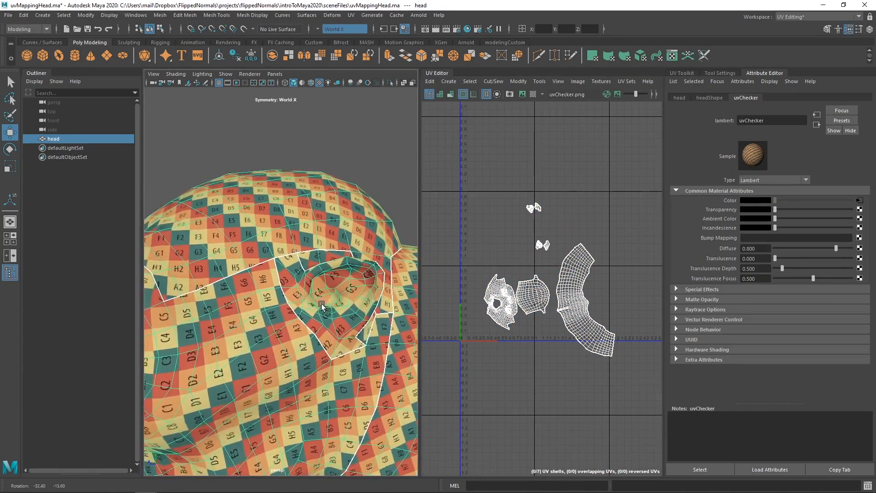
pyautogui.scroll(5, 301, 310)
pyautogui.keyDown('alt'); pyautogui.moveTo(538, 269); pyautogui.dragTo(545, 265, button='right'); pyautogui.keyUp('alt')
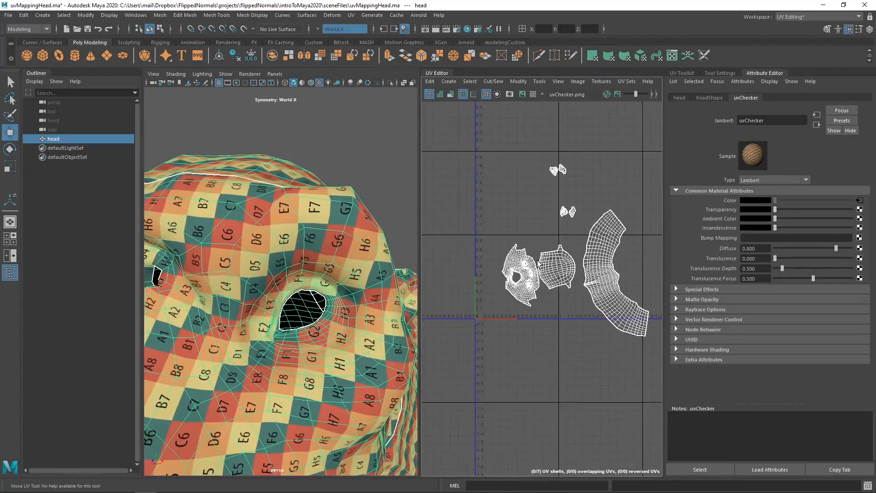
pyautogui.keyDown('alt'); pyautogui.moveTo(544, 264); pyautogui.dragTo(516, 281, button='middle'); pyautogui.keyUp('alt')
# Select all of the head's UVs and review the layout of the shells
pyautogui.press('F8')
pyautogui.moveTo(640, 366); pyautogui.dragTo(456, 299)
pyautogui.scroll(3, 456, 299)
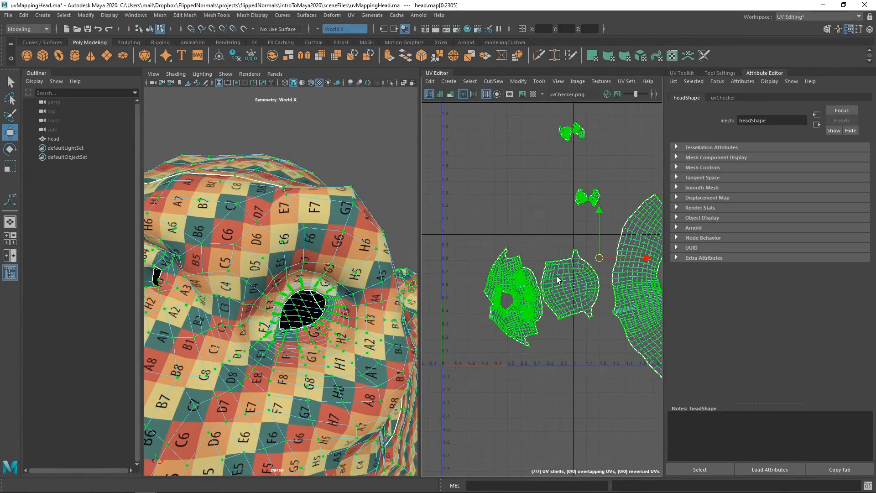
pyautogui.keyDown('alt'); pyautogui.moveTo(544, 288); pyautogui.dragTo(470, 290, button='middle'); pyautogui.keyUp('alt')
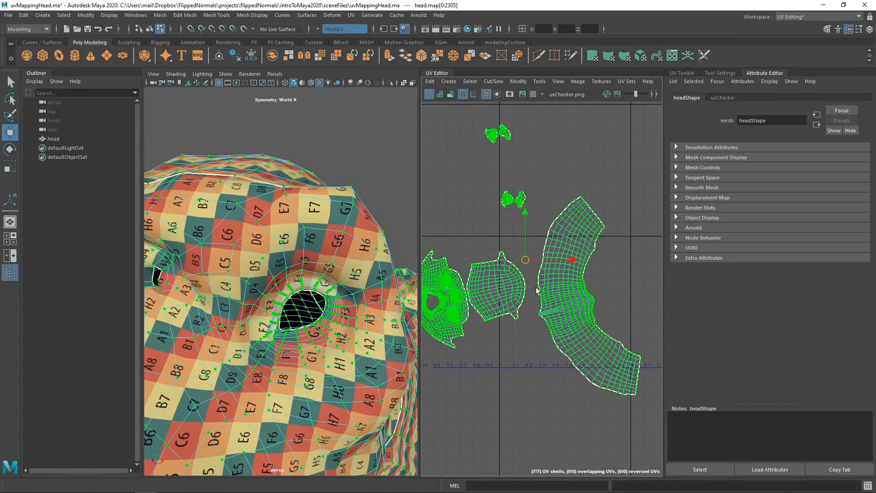
pyautogui.scroll(-4, 509, 303)
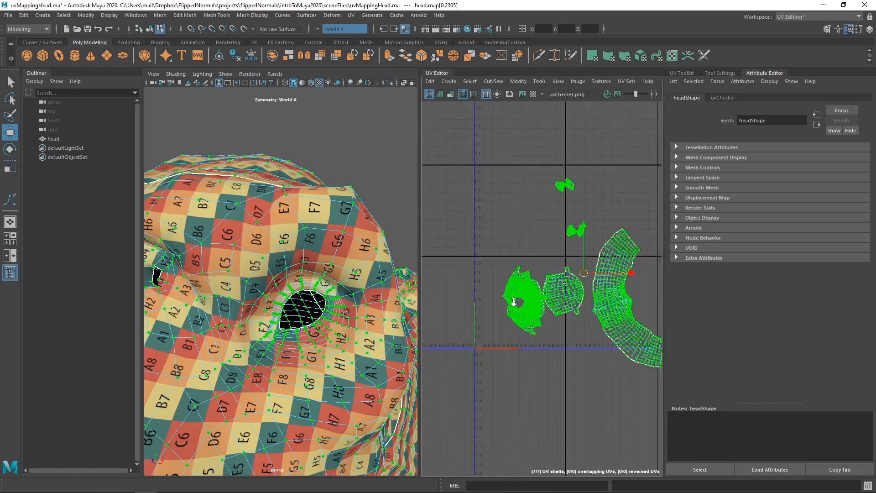
pyautogui.keyDown('alt'); pyautogui.moveTo(388, 292); pyautogui.dragTo(310, 305, button='right'); pyautogui.keyUp('alt')
pyautogui.keyDown('alt'); pyautogui.moveTo(274, 317); pyautogui.dragTo(310, 304, button='middle'); pyautogui.keyUp('alt')
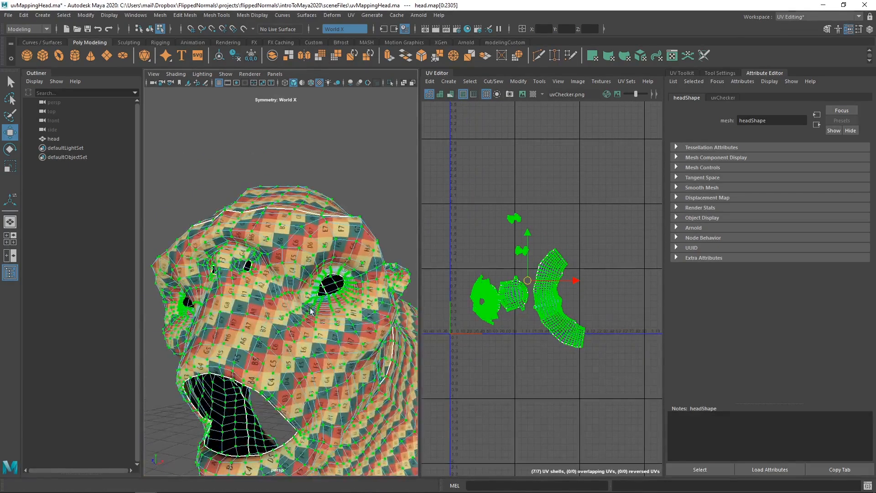
# Return to object mode and examine the checker pattern on the face and ear, with the head deselected for a clear view
pyautogui.moveTo(292, 309); pyautogui.dragTo(328, 290, button='right')
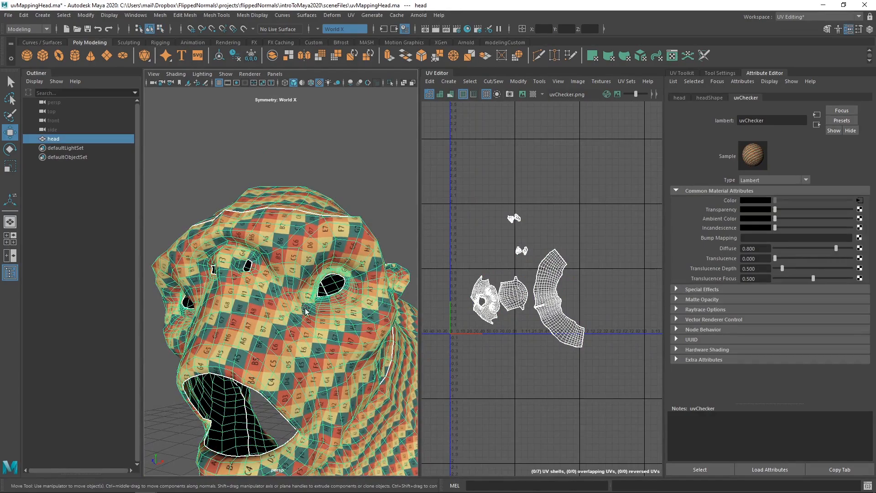
pyautogui.keyDown('alt'); pyautogui.moveTo(305, 309); pyautogui.dragTo(324, 313); pyautogui.keyUp('alt')
pyautogui.rightClick(523, 295)
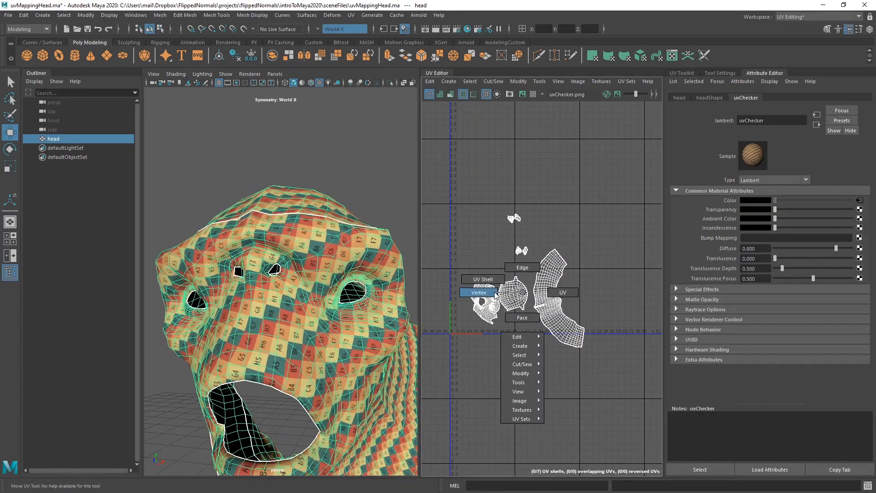
pyautogui.moveTo(523, 292); pyautogui.dragTo(494, 293, button='right')
pyautogui.keyDown('alt'); pyautogui.moveTo(357, 305); pyautogui.dragTo(315, 314); pyautogui.keyUp('alt')
pyautogui.press('F8')
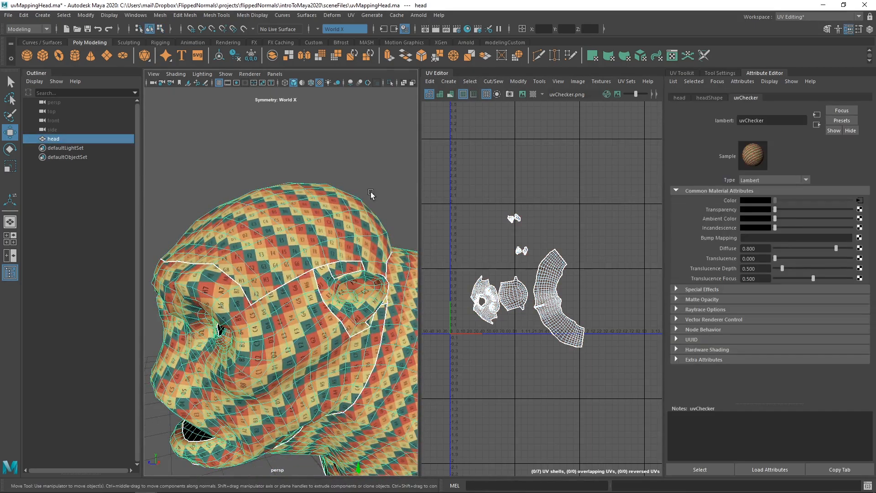
pyautogui.click(372, 193)
pyautogui.keyDown('alt'); pyautogui.moveTo(344, 265); pyautogui.dragTo(320, 273); pyautogui.keyUp('alt')
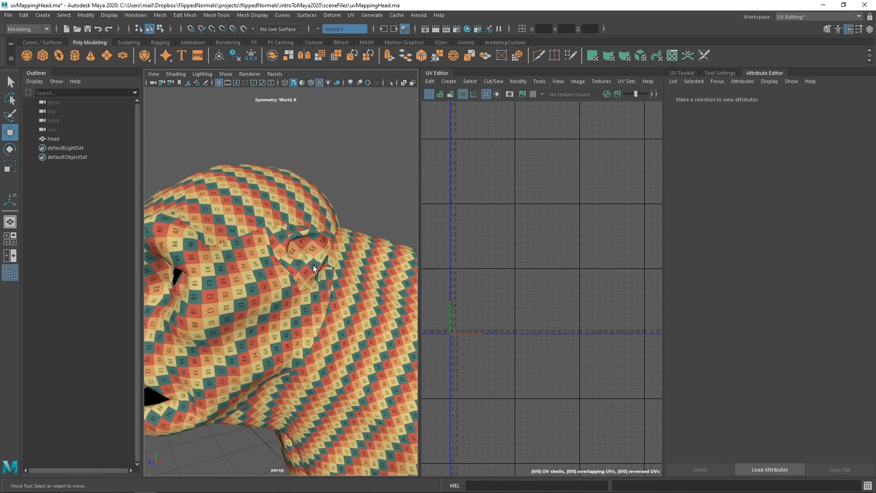
# Select all of the head's UV shells and open the Layout UVs options
pyautogui.click(313, 264)
pyautogui.rightClick(545, 267)
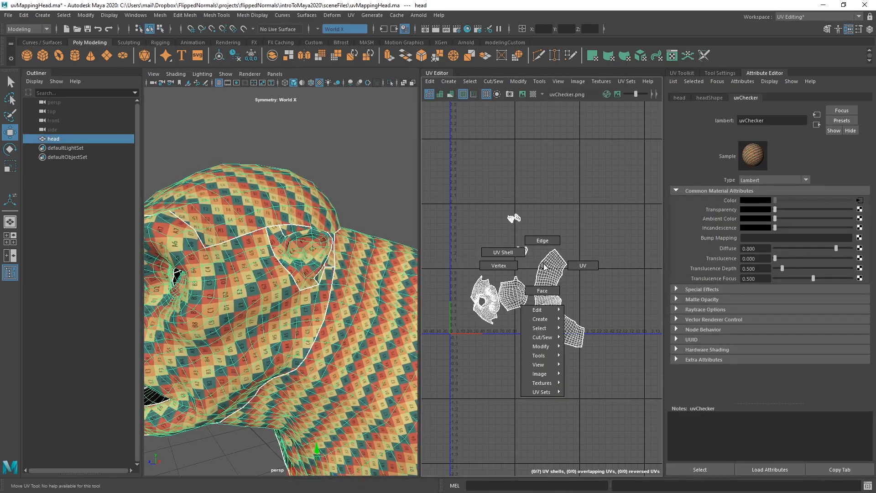
pyautogui.moveTo(544, 267); pyautogui.dragTo(507, 251, button='right')
pyautogui.moveTo(453, 186); pyautogui.dragTo(647, 363)
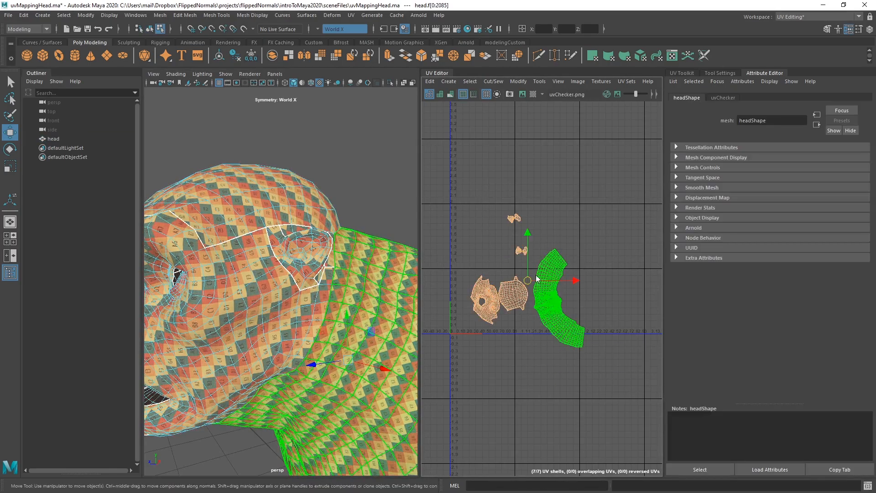
pyautogui.rightClick(537, 277)
pyautogui.moveTo(495, 264); pyautogui.dragTo(495, 263, button='right')
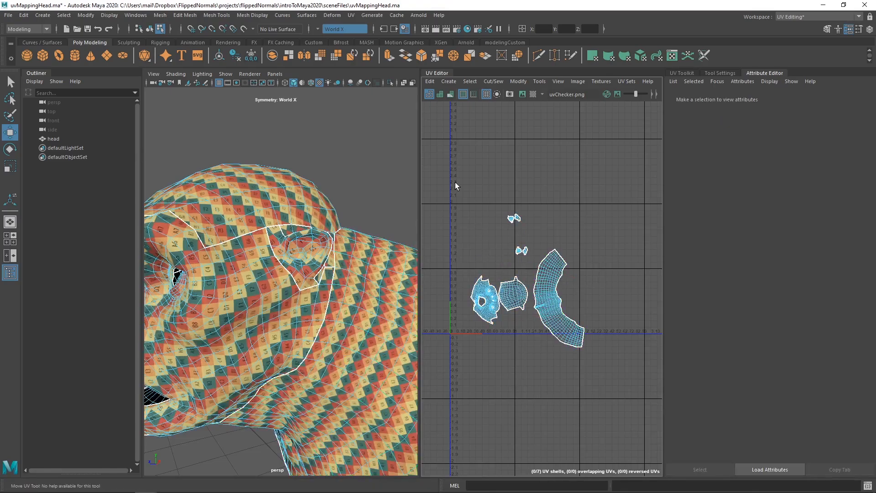
pyautogui.moveTo(455, 183); pyautogui.dragTo(637, 402)
pyautogui.keyDown('shift'); pyautogui.moveTo(517, 266); pyautogui.dragTo(465, 301, button='right'); pyautogui.keyUp('shift')
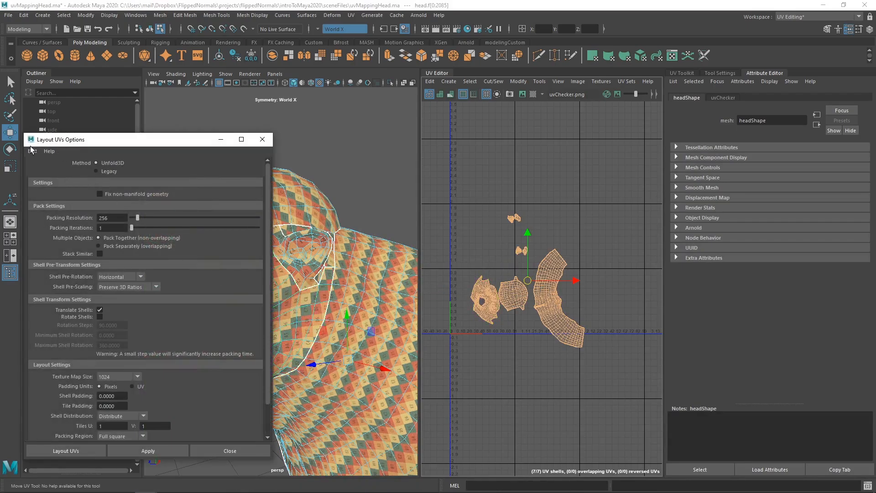
# Reset the Layout UVs settings to their defaults and lay out the selected shells with shell pre-rotation off
pyautogui.click(31, 150)
pyautogui.click(46, 173)
pyautogui.click(160, 450)
pyautogui.keyDown('alt'); pyautogui.moveTo(472, 301); pyautogui.dragTo(516, 280, button='middle'); pyautogui.keyUp('alt')
pyautogui.keyDown('alt'); pyautogui.moveTo(516, 280); pyautogui.dragTo(568, 315, button='right'); pyautogui.keyUp('alt')
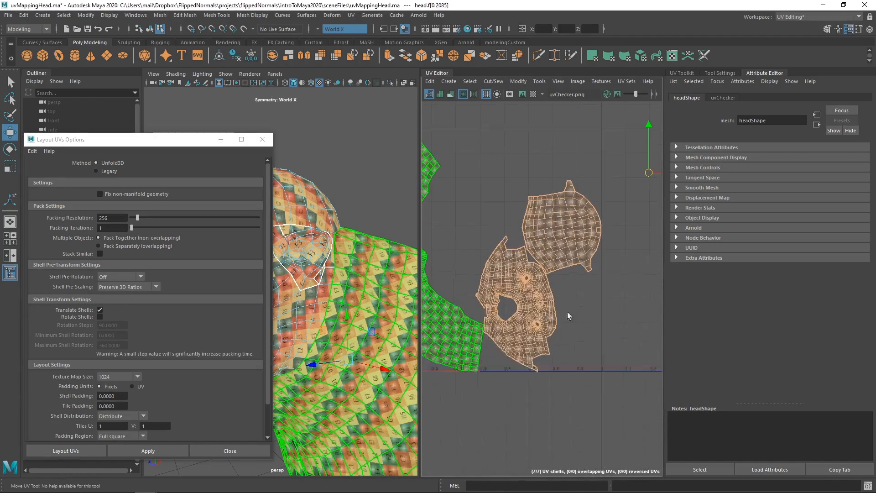
# Set the shell pre-rotation to Horizontal and lay out the head's UV shells again
pyautogui.click(114, 275)
pyautogui.click(117, 296)
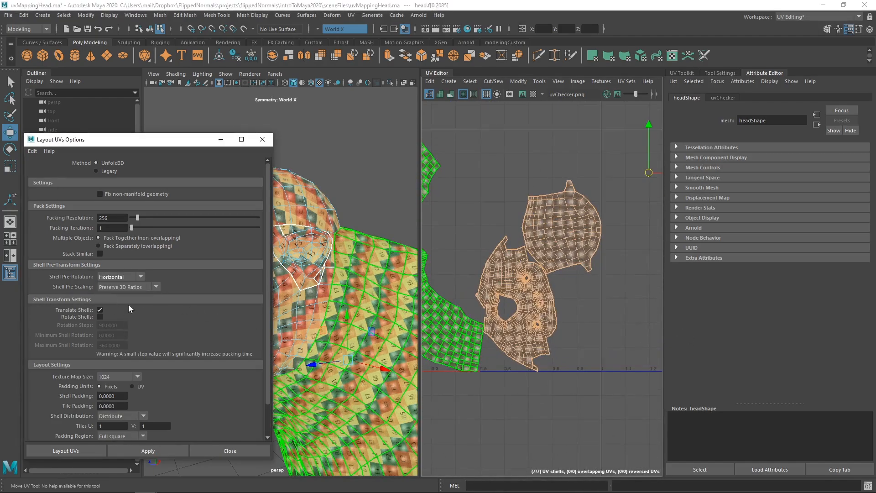
pyautogui.click(154, 451)
pyautogui.keyDown('alt'); pyautogui.moveTo(514, 279); pyautogui.dragTo(478, 274, button='right'); pyautogui.keyUp('alt')
pyautogui.keyDown('alt'); pyautogui.moveTo(478, 273); pyautogui.dragTo(524, 281, button='middle'); pyautogui.keyUp('alt')
# Try laying out the head's UV shells with the shell pre-rotation set to Vertical
pyautogui.click(115, 277)
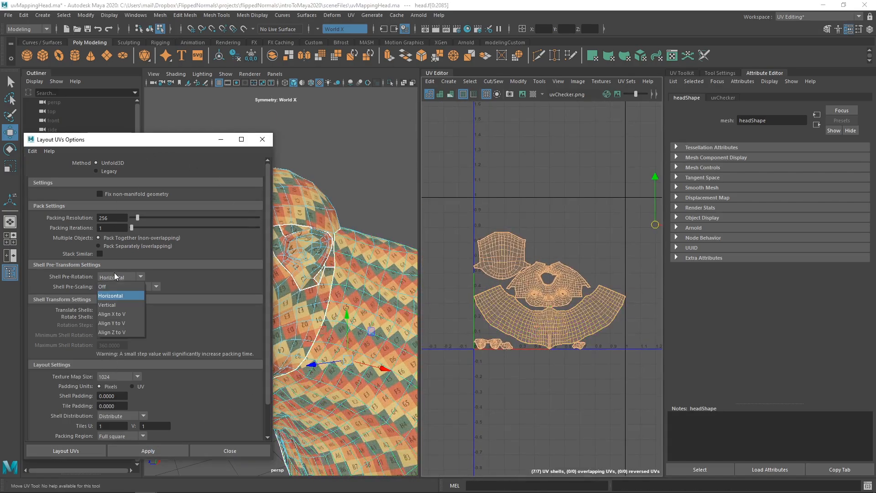
pyautogui.click(113, 305)
pyautogui.click(144, 451)
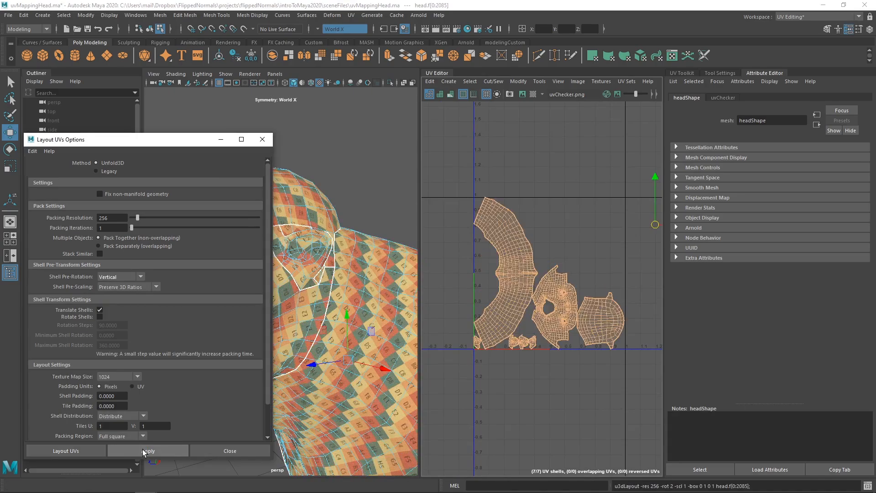
# Return the shell pre-rotation to Horizontal, reapply the layout and close the Layout UVs options
pyautogui.click(114, 276)
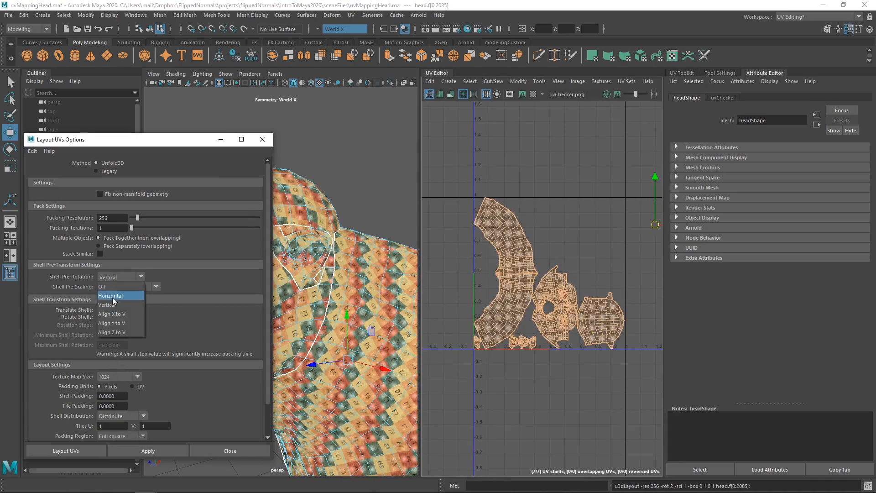
pyautogui.click(113, 296)
pyautogui.click(148, 450)
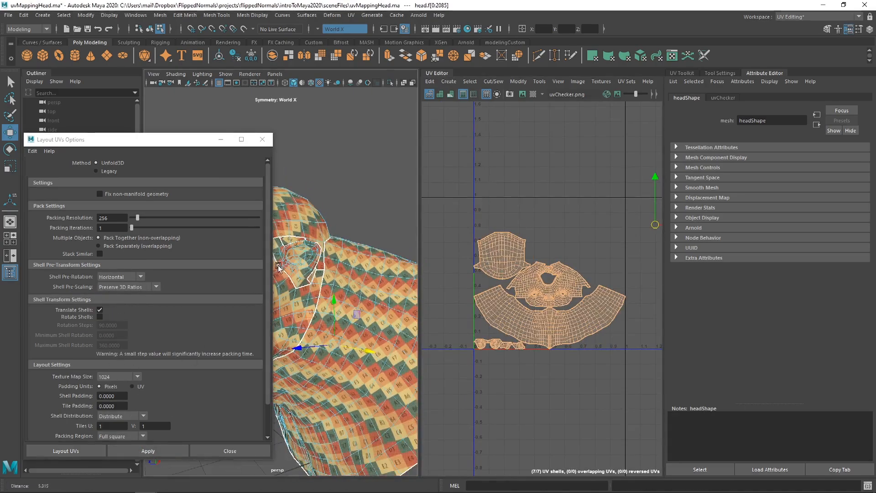
pyautogui.click(264, 141)
# Select all of the head's UVs and rotate the whole layout 180 degrees to turn the face upright
pyautogui.keyDown('alt'); pyautogui.moveTo(261, 299); pyautogui.dragTo(290, 297); pyautogui.keyUp('alt')
pyautogui.keyDown('alt'); pyautogui.moveTo(290, 297); pyautogui.dragTo(319, 313, button='right'); pyautogui.keyUp('alt')
pyautogui.keyDown('alt'); pyautogui.moveTo(555, 282); pyautogui.dragTo(552, 254, button='right'); pyautogui.keyUp('alt')
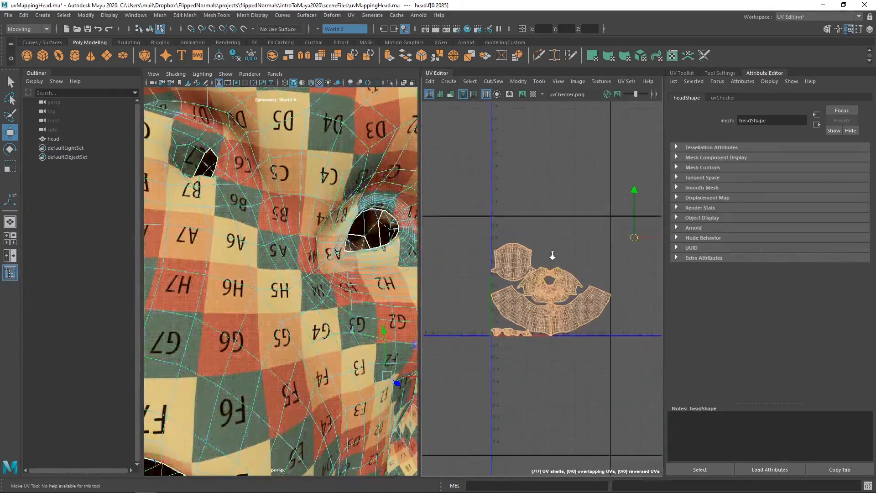
pyautogui.press('F12')
pyautogui.moveTo(463, 212); pyautogui.dragTo(644, 379)
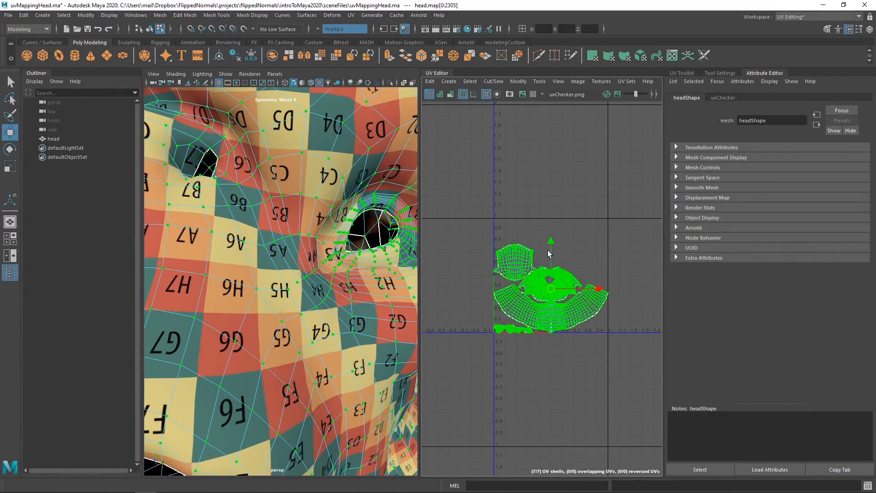
pyautogui.press('e')
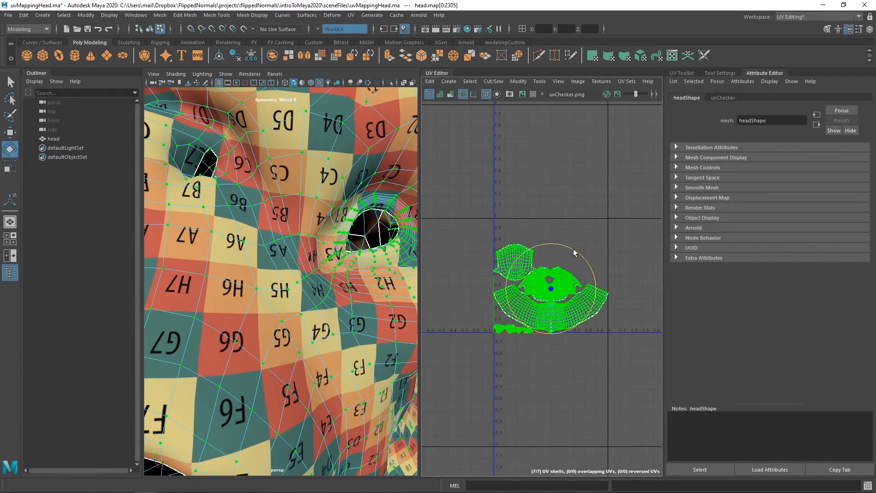
pyautogui.moveTo(570, 251); pyautogui.dragTo(525, 349)
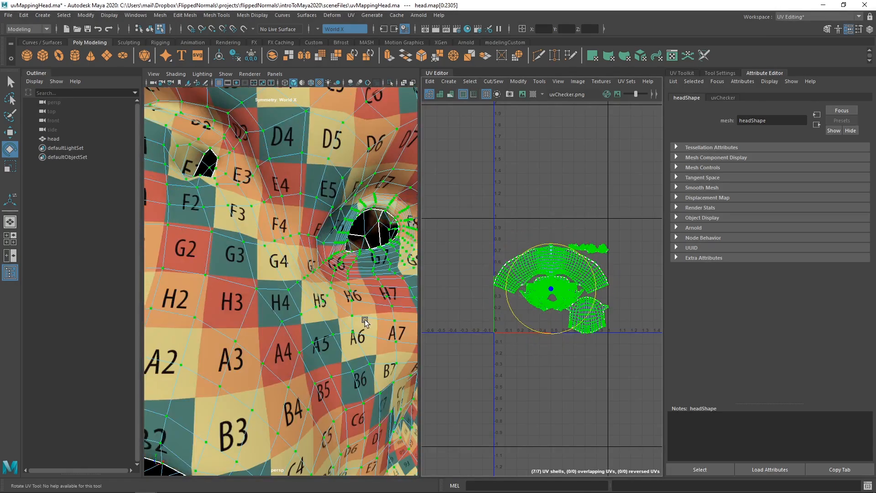
# Examine the checker pattern on the whole head and the rotated UV shells around the face and mouth
pyautogui.press('f')
pyautogui.scroll(6, 546, 318)
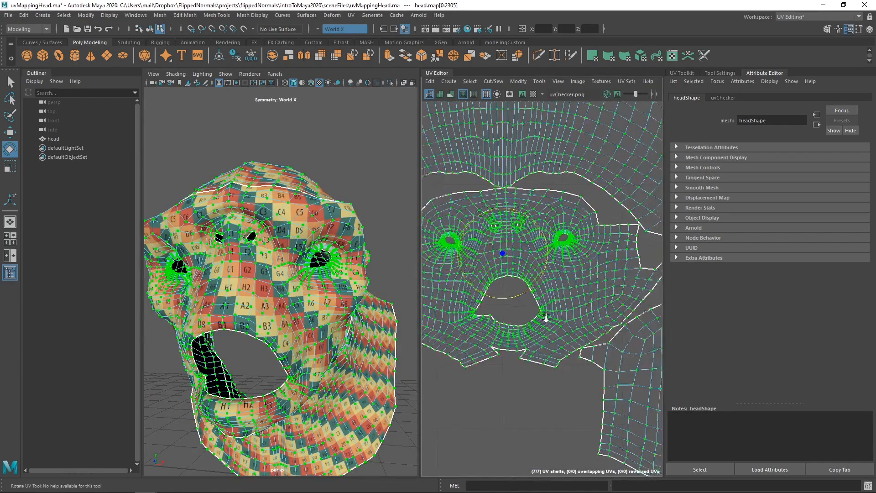
pyautogui.keyDown('alt'); pyautogui.moveTo(546, 318); pyautogui.dragTo(536, 275, button='right'); pyautogui.keyUp('alt')
pyautogui.keyDown('alt'); pyautogui.moveTo(535, 275); pyautogui.dragTo(522, 336, button='middle'); pyautogui.keyUp('alt')
pyautogui.keyDown('alt'); pyautogui.moveTo(522, 336); pyautogui.dragTo(477, 304, button='right'); pyautogui.keyUp('alt')
pyautogui.keyDown('alt'); pyautogui.moveTo(532, 299); pyautogui.dragTo(504, 300, button='right'); pyautogui.keyUp('alt')
pyautogui.keyDown('alt'); pyautogui.moveTo(504, 299); pyautogui.dragTo(502, 268, button='middle'); pyautogui.keyUp('alt')
pyautogui.keyDown('alt'); pyautogui.moveTo(503, 267); pyautogui.dragTo(502, 293, button='right'); pyautogui.keyUp('alt')
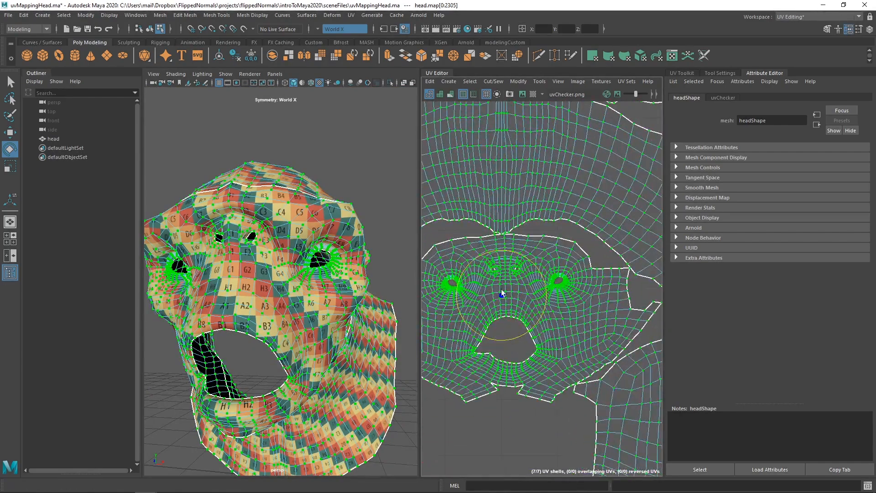
pyautogui.hotkey('ctrl', 'z')
pyautogui.hotkey('ctrl', 'z')
pyautogui.scroll(-4, 538, 364)
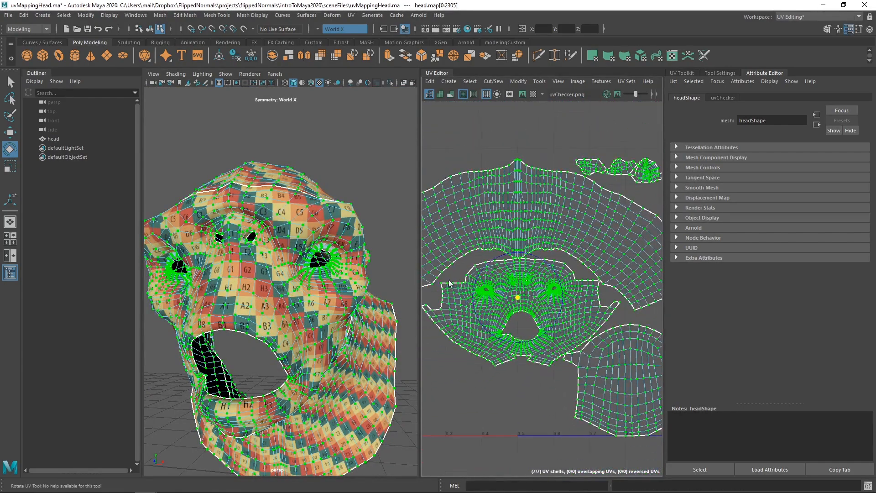
# Select the top-of-head UV shell and move it down and sideways, clear of the face shell
pyautogui.click(565, 382)
pyautogui.keyDown('alt'); pyautogui.moveTo(524, 312); pyautogui.dragTo(499, 295, button='middle'); pyautogui.keyUp('alt')
pyautogui.keyDown('alt'); pyautogui.moveTo(498, 295); pyautogui.dragTo(470, 283, button='right'); pyautogui.keyUp('alt')
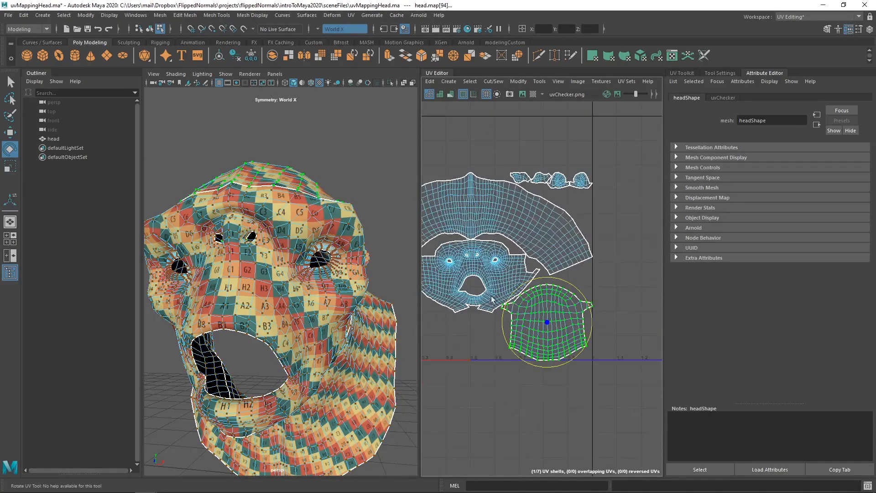
pyautogui.keyDown('alt'); pyautogui.moveTo(470, 283); pyautogui.dragTo(504, 300, button='middle'); pyautogui.keyUp('alt')
pyautogui.press('w')
pyautogui.moveTo(579, 341); pyautogui.dragTo(606, 360)
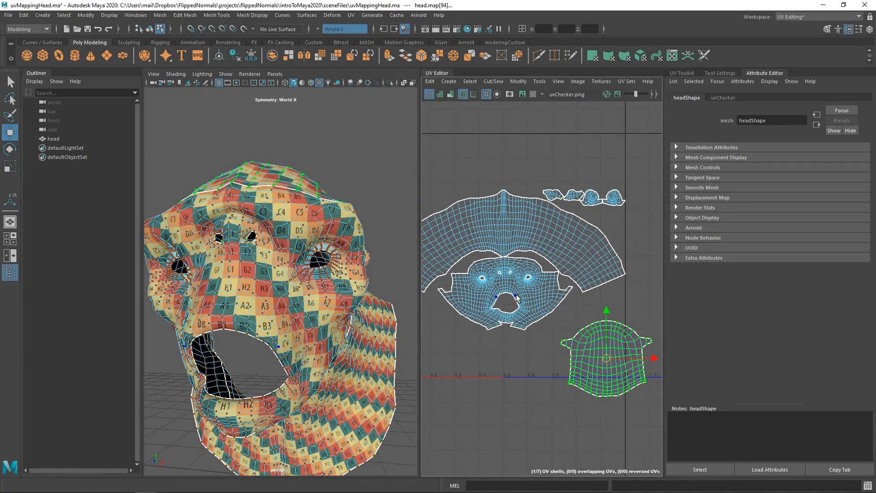
# Select the face UV shell and snap its move pivot to a UV on the centre line just above the mouth
pyautogui.doubleClick(499, 279)
pyautogui.scroll(6, 498, 278)
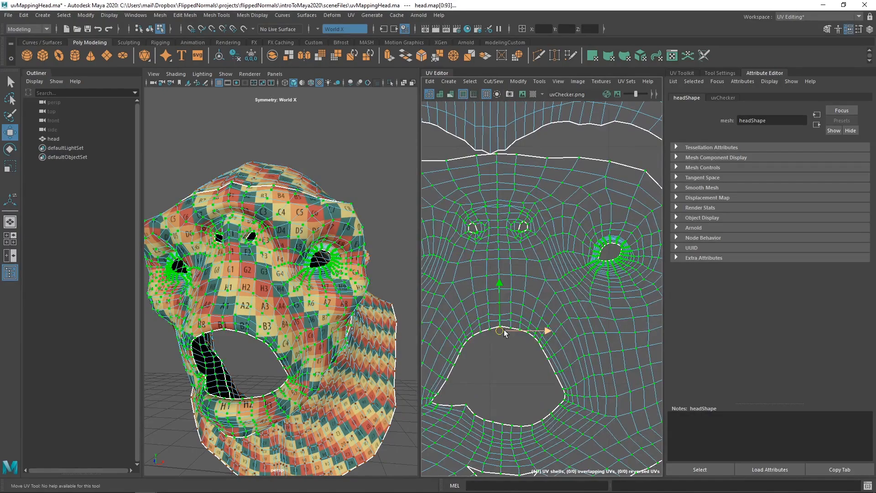
pyautogui.keyDown('alt'); pyautogui.moveTo(548, 305); pyautogui.dragTo(495, 282, button='right'); pyautogui.keyUp('alt')
pyautogui.keyDown('alt'); pyautogui.moveTo(495, 282); pyautogui.dragTo(501, 336, button='middle'); pyautogui.keyUp('alt')
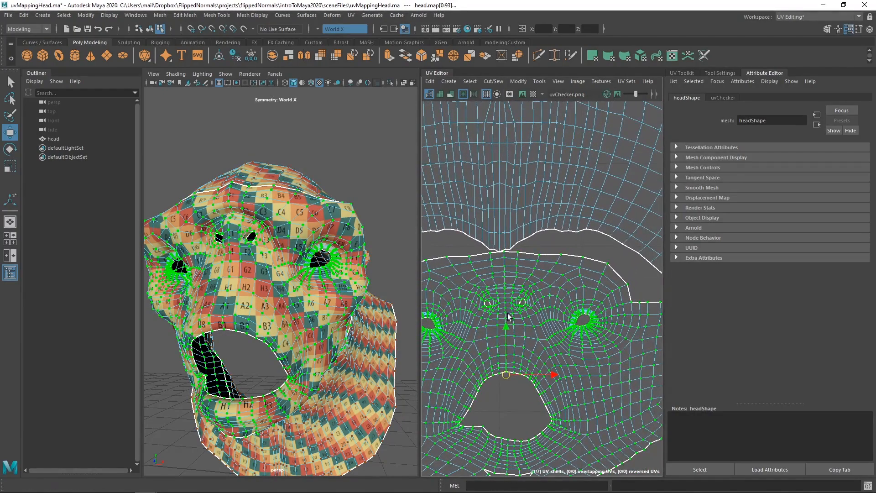
pyautogui.scroll(10, 503, 363)
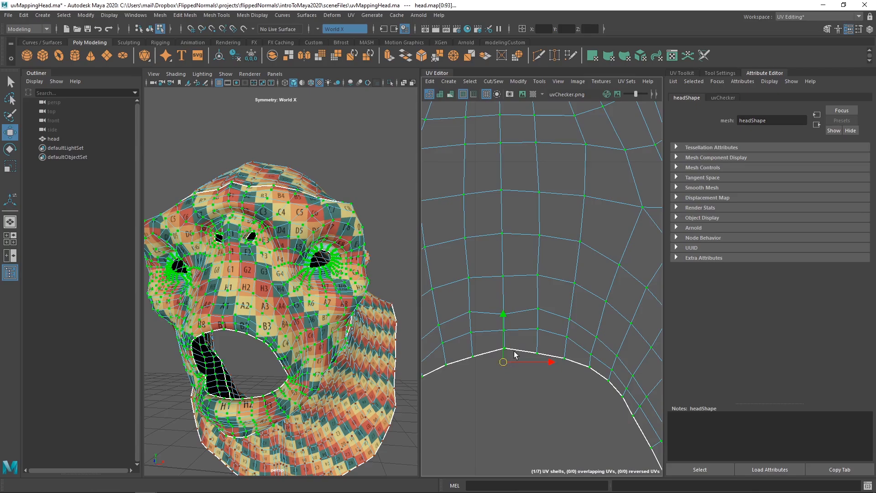
pyautogui.scroll(-1, 513, 355)
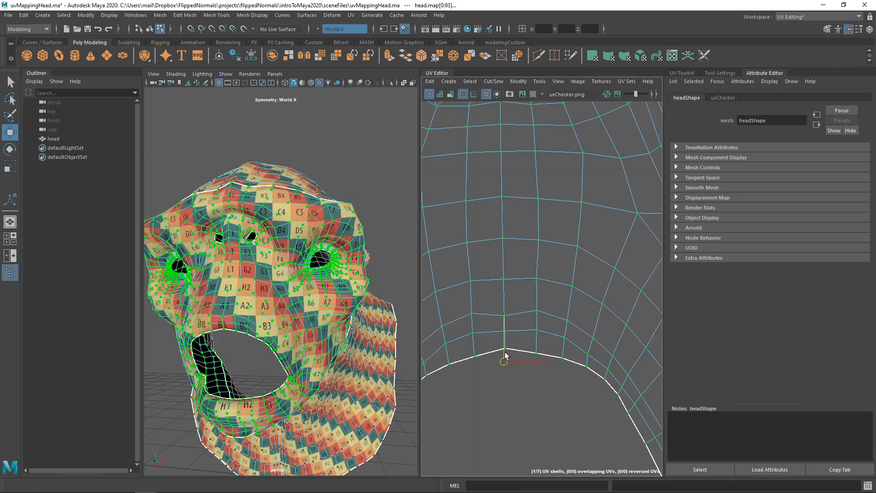
pyautogui.moveTo(504, 361); pyautogui.dragTo(506, 342)
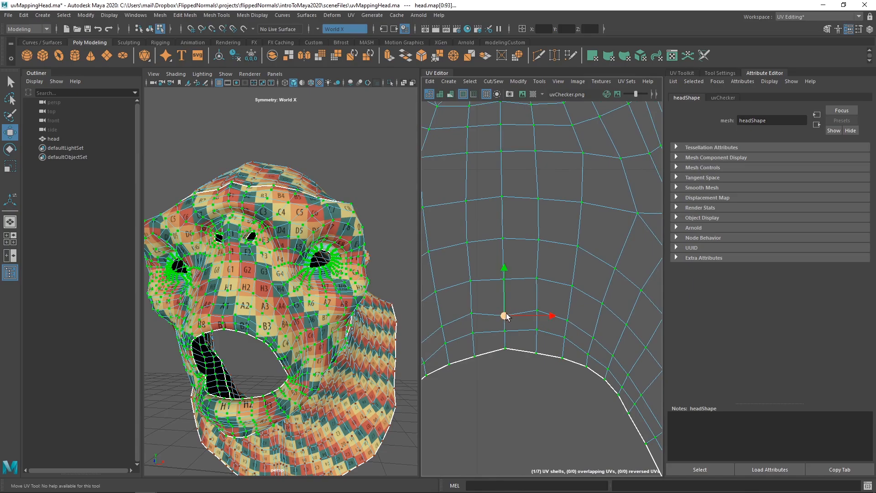
# Move the face UV shell horizontally, snapping its centre line onto the 0.5 grid line of the UV tile
pyautogui.scroll(-10, 513, 332)
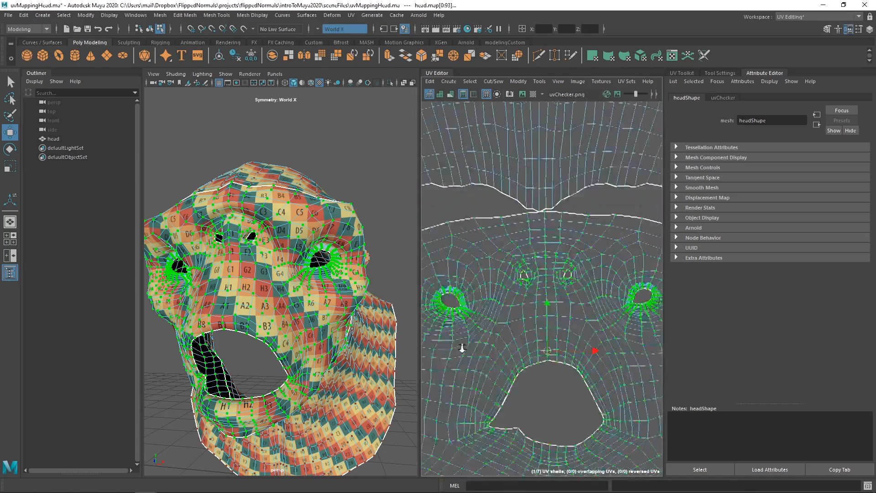
pyautogui.keyDown('alt'); pyautogui.moveTo(561, 335); pyautogui.dragTo(541, 315, button='middle'); pyautogui.keyUp('alt')
pyautogui.keyDown('alt'); pyautogui.moveTo(533, 353); pyautogui.dragTo(609, 398, button='right'); pyautogui.keyUp('alt')
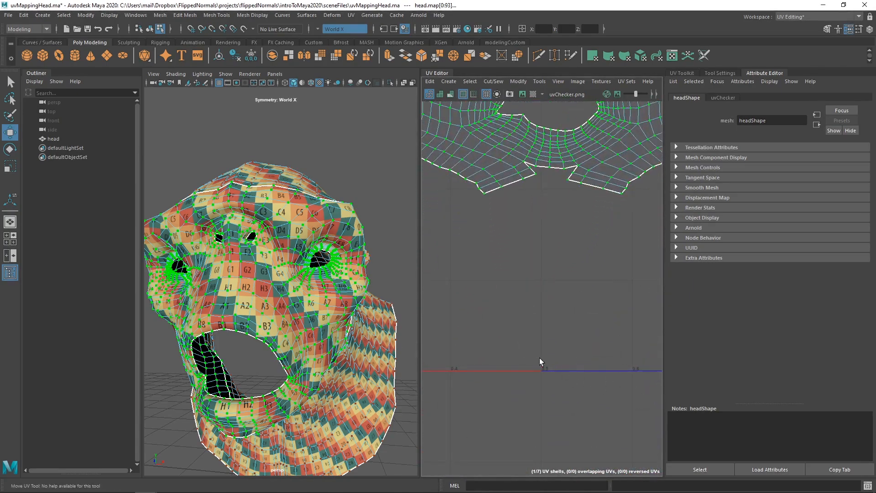
pyautogui.keyDown('alt'); pyautogui.moveTo(557, 363); pyautogui.dragTo(512, 341, button='middle'); pyautogui.keyUp('alt')
pyautogui.keyDown('alt'); pyautogui.moveTo(484, 328); pyautogui.dragTo(519, 343, button='right'); pyautogui.keyUp('alt')
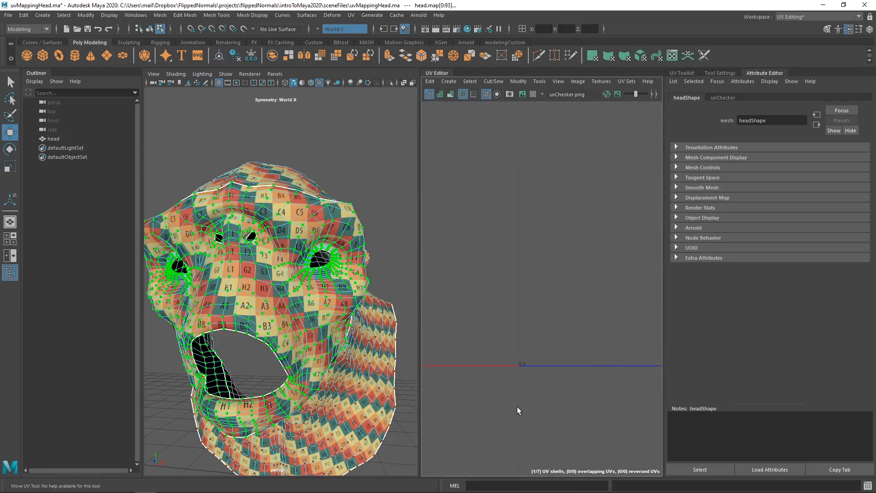
pyautogui.keyDown('alt'); pyautogui.moveTo(533, 279); pyautogui.dragTo(445, 223, button='right'); pyautogui.keyUp('alt')
pyautogui.keyDown('alt'); pyautogui.moveTo(495, 201); pyautogui.dragTo(475, 393, button='middle'); pyautogui.keyUp('alt')
pyautogui.keyDown('alt'); pyautogui.moveTo(539, 245); pyautogui.dragTo(727, 284, button='right'); pyautogui.keyUp('alt')
pyautogui.keyDown('alt'); pyautogui.moveTo(504, 189); pyautogui.dragTo(528, 254, button='middle'); pyautogui.keyUp('alt')
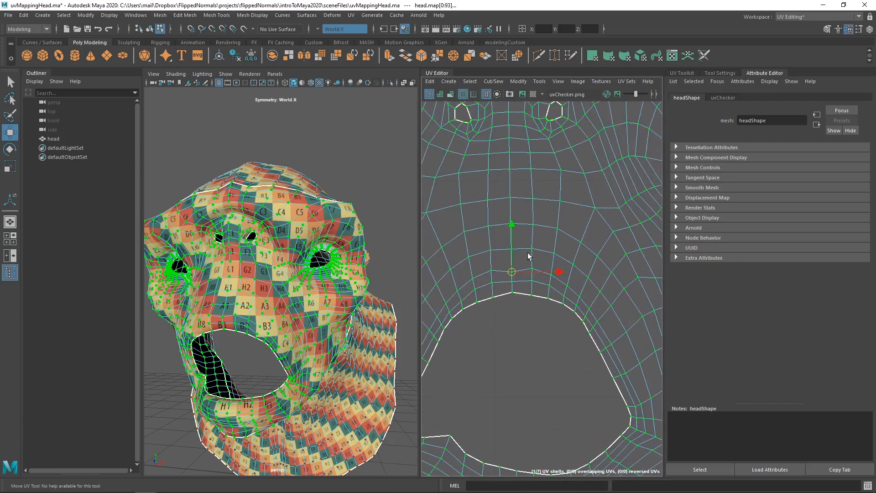
pyautogui.keyDown('alt'); pyautogui.moveTo(528, 255); pyautogui.dragTo(530, 295, button='right'); pyautogui.keyUp('alt')
pyautogui.keyDown('alt'); pyautogui.moveTo(530, 296); pyautogui.dragTo(552, 280, button='middle'); pyautogui.keyUp('alt')
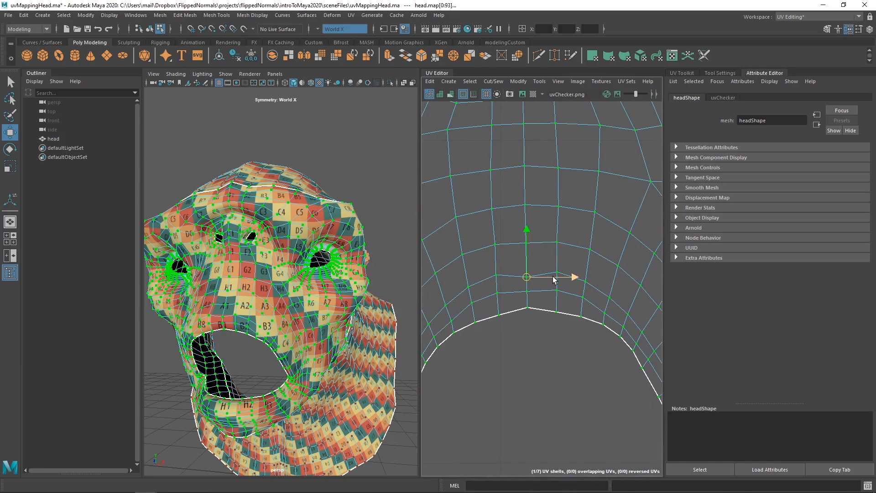
pyautogui.moveTo(554, 280); pyautogui.dragTo(539, 279)
# Select the neck UV shell and snap its move pivot to a UV on the shell's centre line
pyautogui.keyDown('alt'); pyautogui.moveTo(598, 293); pyautogui.dragTo(520, 239, button='right'); pyautogui.keyUp('alt')
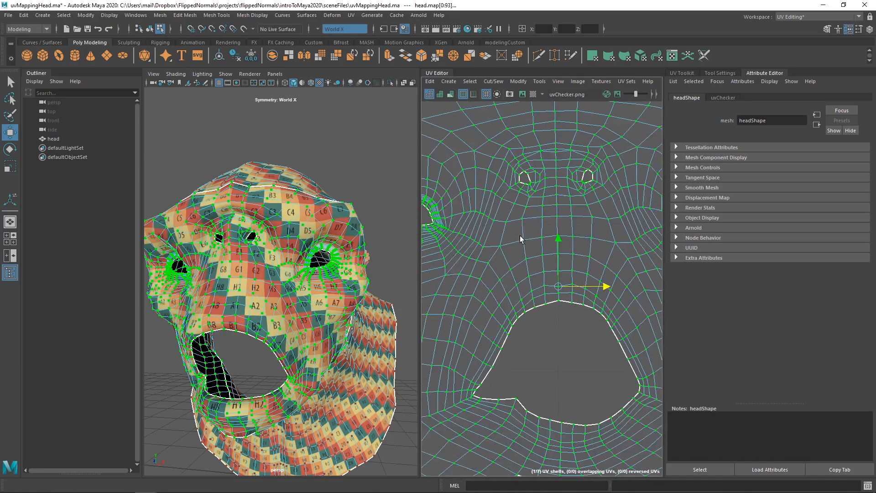
pyautogui.keyDown('alt'); pyautogui.moveTo(520, 238); pyautogui.dragTo(472, 332, button='middle'); pyautogui.keyUp('alt')
pyautogui.keyDown('alt'); pyautogui.moveTo(553, 270); pyautogui.dragTo(549, 254, button='right'); pyautogui.keyUp('alt')
pyautogui.keyDown('alt'); pyautogui.moveTo(549, 254); pyautogui.dragTo(546, 337, button='middle'); pyautogui.keyUp('alt')
pyautogui.keyDown('alt'); pyautogui.moveTo(546, 338); pyautogui.dragTo(365, 249, button='right'); pyautogui.keyUp('alt')
pyautogui.keyDown('alt'); pyautogui.moveTo(518, 234); pyautogui.dragTo(518, 268, button='middle'); pyautogui.keyUp('alt')
pyautogui.keyDown('alt'); pyautogui.moveTo(517, 267); pyautogui.dragTo(633, 383, button='right'); pyautogui.keyUp('alt')
pyautogui.doubleClick(516, 257)
pyautogui.press('v')
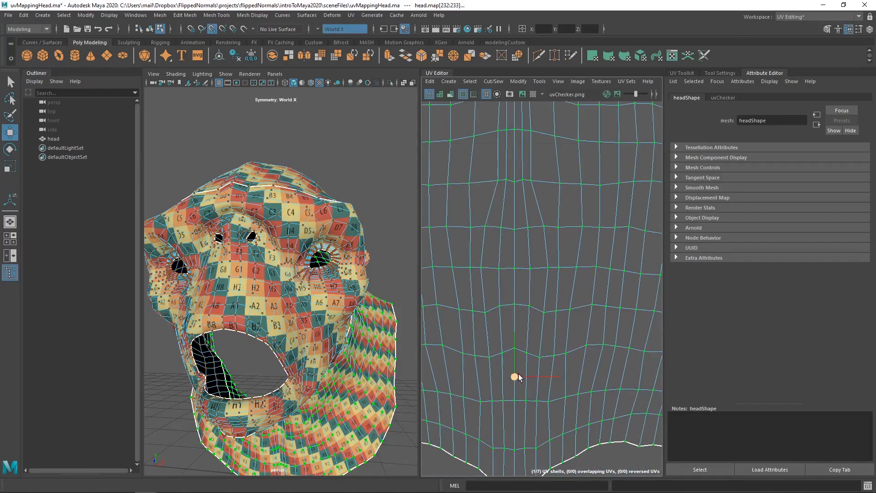
# Move the neck UV shell up from the face with its centre line snapped to the 0.5 grid line, and check the alignment
pyautogui.scroll(-2, 521, 344)
pyautogui.keyDown('alt'); pyautogui.moveTo(529, 345); pyautogui.dragTo(525, 296, button='middle'); pyautogui.keyUp('alt')
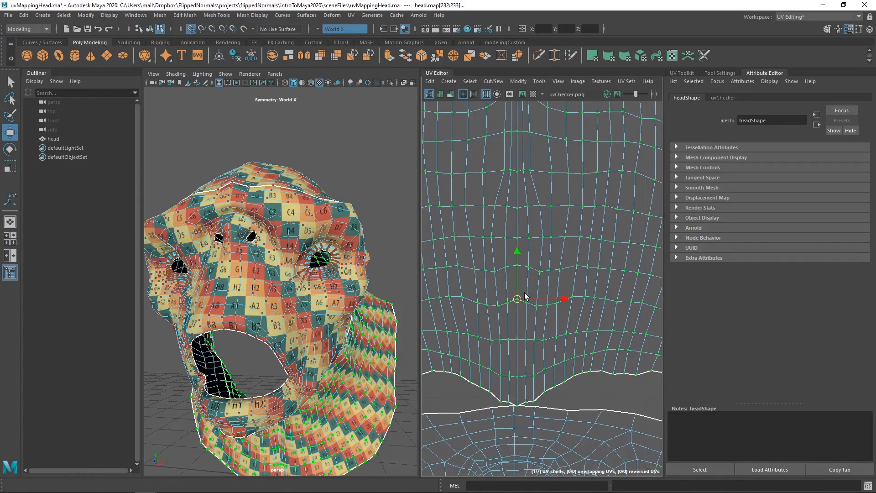
pyautogui.moveTo(519, 298); pyautogui.dragTo(518, 295)
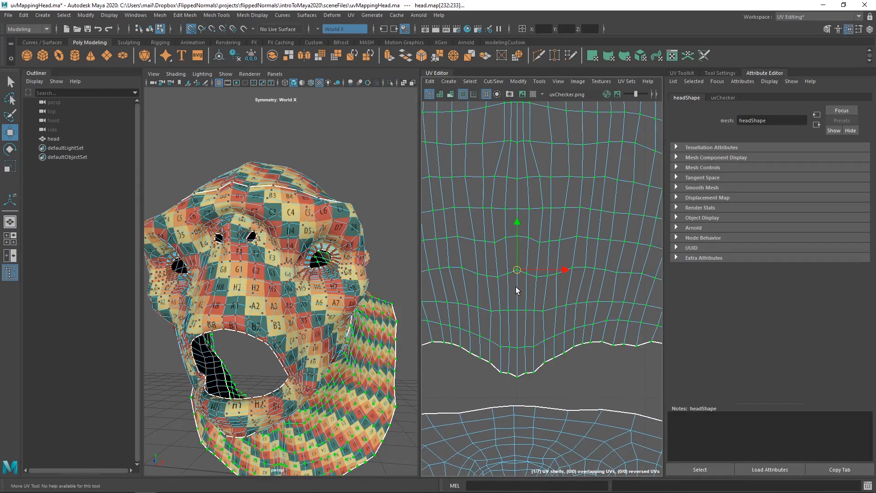
pyautogui.keyDown('alt'); pyautogui.moveTo(524, 393); pyautogui.dragTo(516, 235, button='middle'); pyautogui.keyUp('alt')
pyautogui.keyDown('alt'); pyautogui.moveTo(516, 235); pyautogui.dragTo(455, 343, button='right'); pyautogui.keyUp('alt')
pyautogui.keyDown('alt'); pyautogui.moveTo(455, 343); pyautogui.dragTo(439, 279, button='middle'); pyautogui.keyUp('alt')
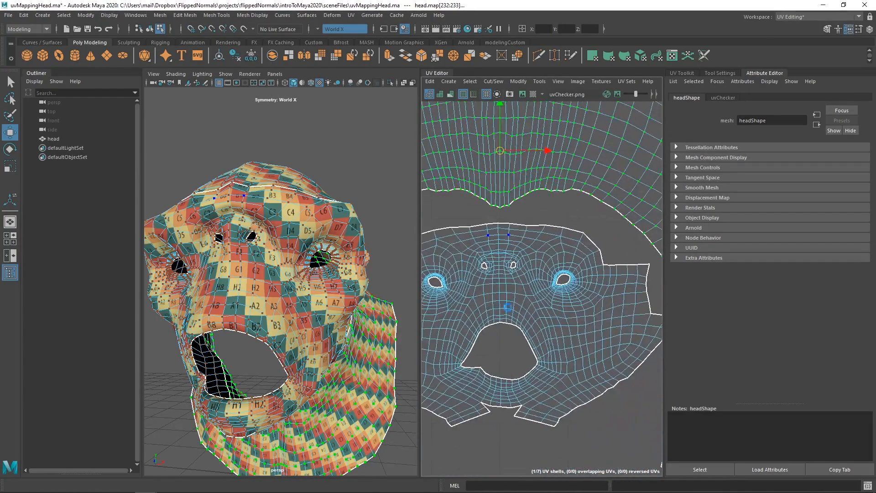
pyautogui.keyDown('alt'); pyautogui.moveTo(549, 320); pyautogui.dragTo(599, 354, button='right'); pyautogui.keyUp('alt')
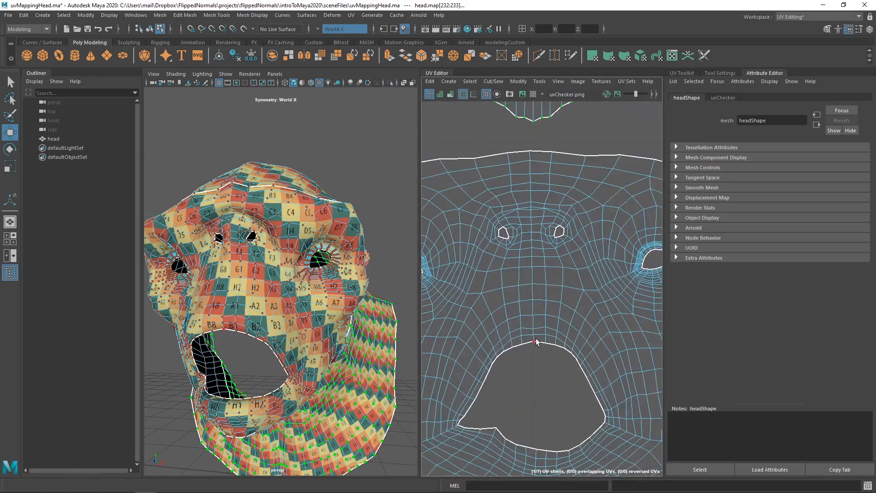
# Select an edge above the mouth on the face UV shell and orient the shell to that edge
pyautogui.moveTo(536, 339); pyautogui.dragTo(533, 311, button='right')
pyautogui.click(532, 306)
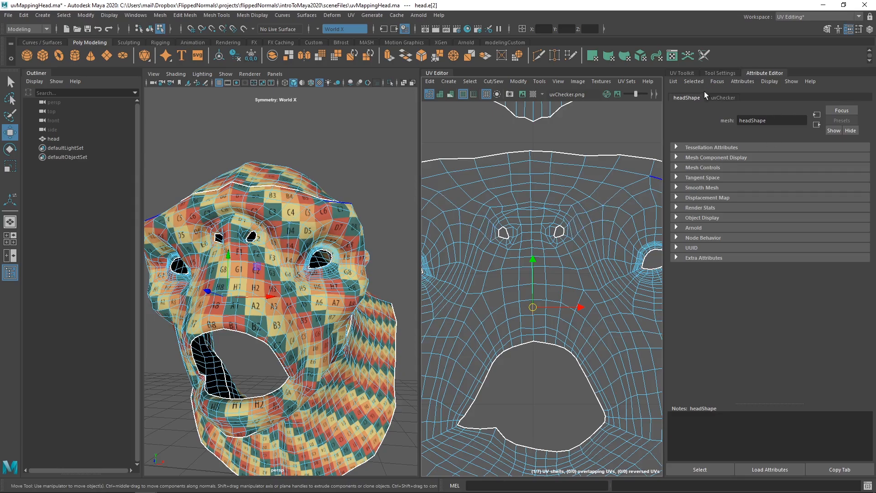
pyautogui.click(682, 73)
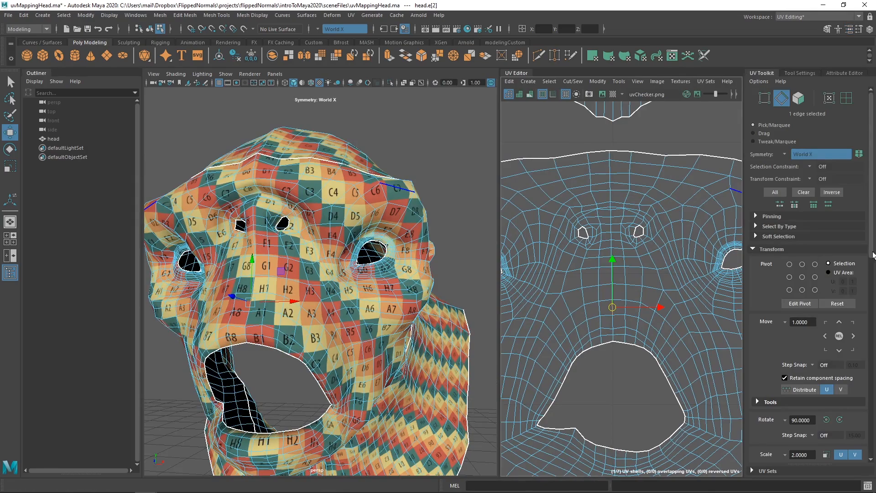
pyautogui.scroll(-4, 777, 273)
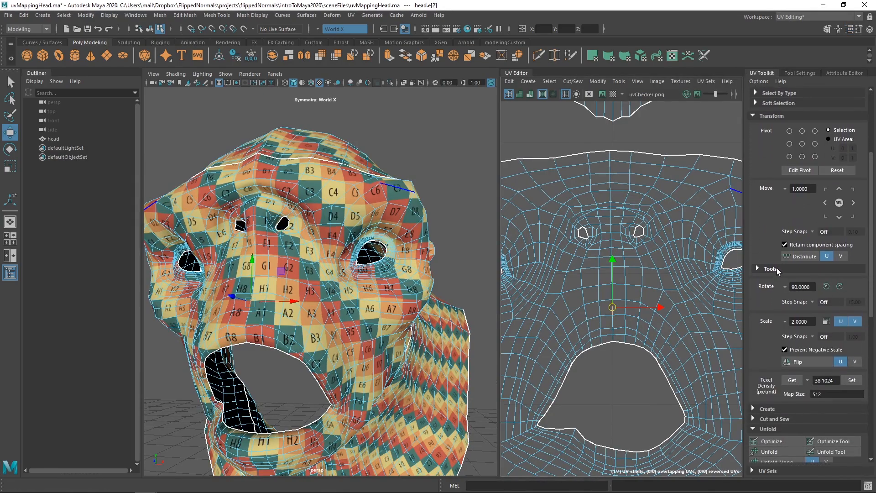
pyautogui.click(771, 269)
pyautogui.click(767, 269)
pyautogui.click(768, 267)
pyautogui.scroll(-10, 866, 281)
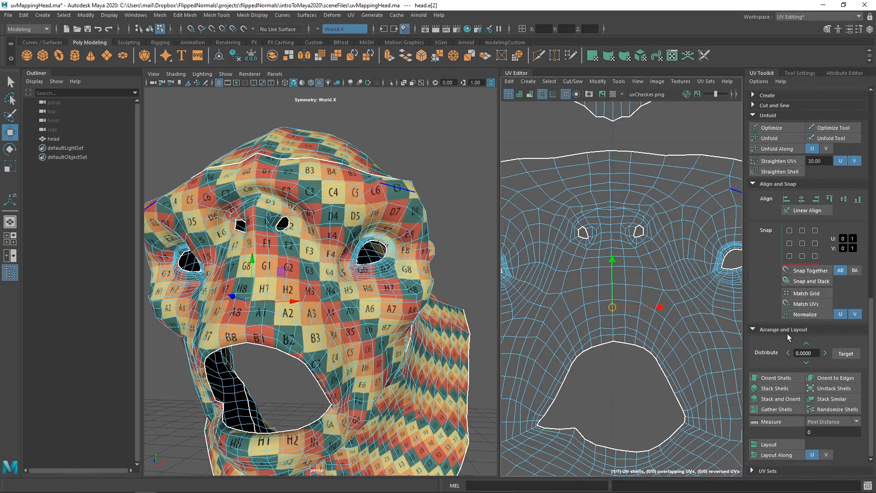
pyautogui.click(838, 379)
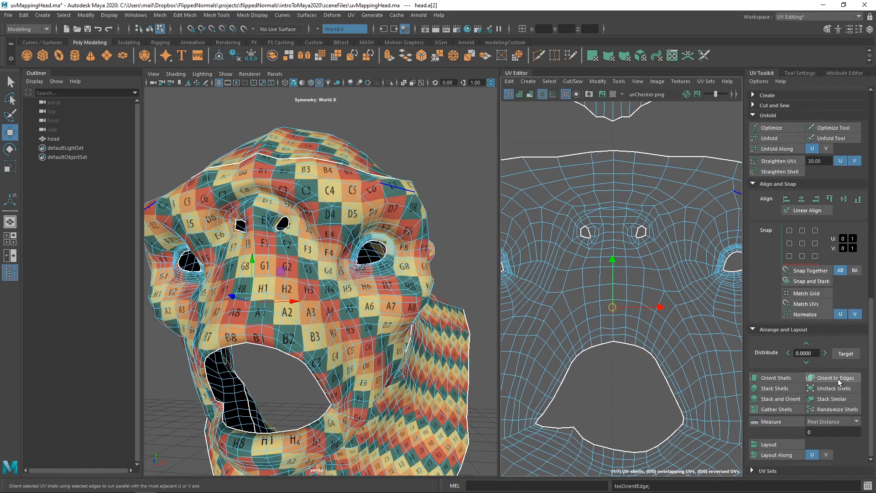
# Select the face UV shell, snap its pivot to a centre-line UV above the mouth, and realign the shell with the 0.5 grid line
pyautogui.scroll(6, 611, 296)
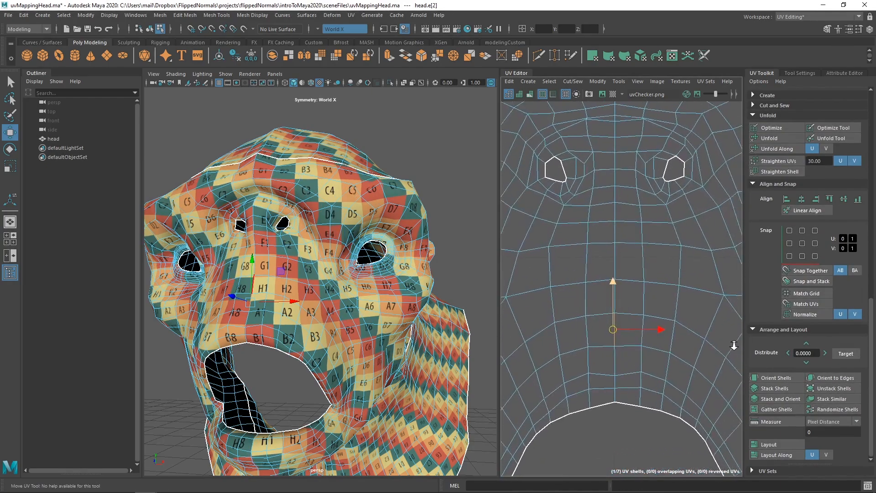
pyautogui.moveTo(578, 347); pyautogui.dragTo(638, 345, button='right')
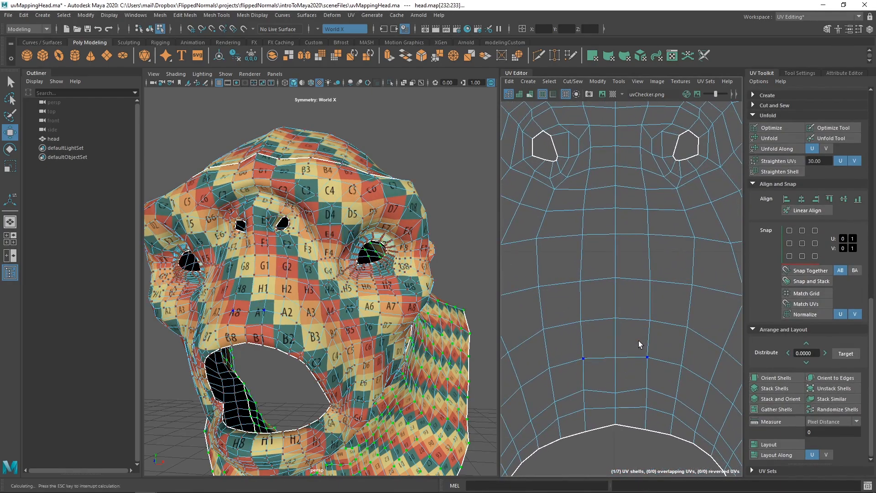
pyautogui.doubleClick(618, 360)
pyautogui.press('d')
pyautogui.press('v')
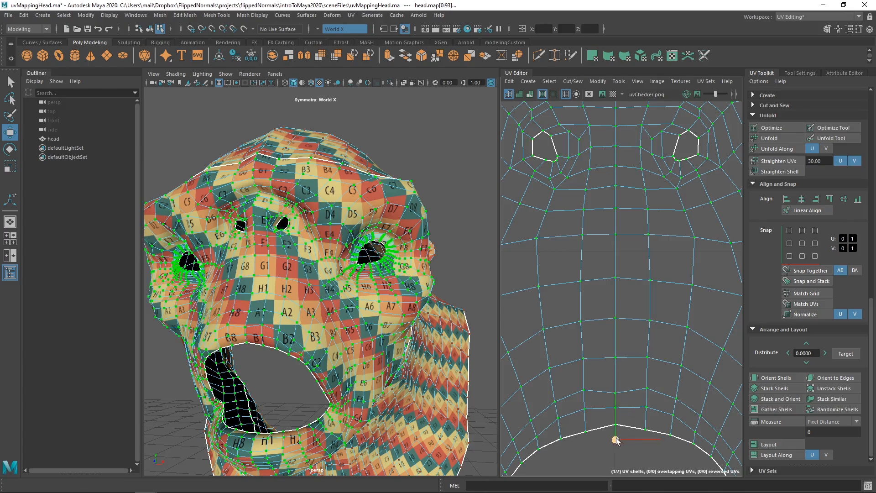
pyautogui.moveTo(615, 439); pyautogui.dragTo(613, 359)
pyautogui.keyDown('alt'); pyautogui.moveTo(660, 368); pyautogui.dragTo(511, 303, button='right'); pyautogui.keyUp('alt')
pyautogui.keyDown('alt'); pyautogui.moveTo(655, 301); pyautogui.dragTo(640, 311, button='middle'); pyautogui.keyUp('alt')
pyautogui.keyDown('alt'); pyautogui.moveTo(640, 311); pyautogui.dragTo(616, 302, button='right'); pyautogui.keyUp('alt')
# Examine how the centre lines of the neck and face shells line up in the tile, then return to object selection on the head
pyautogui.doubleClick(657, 260)
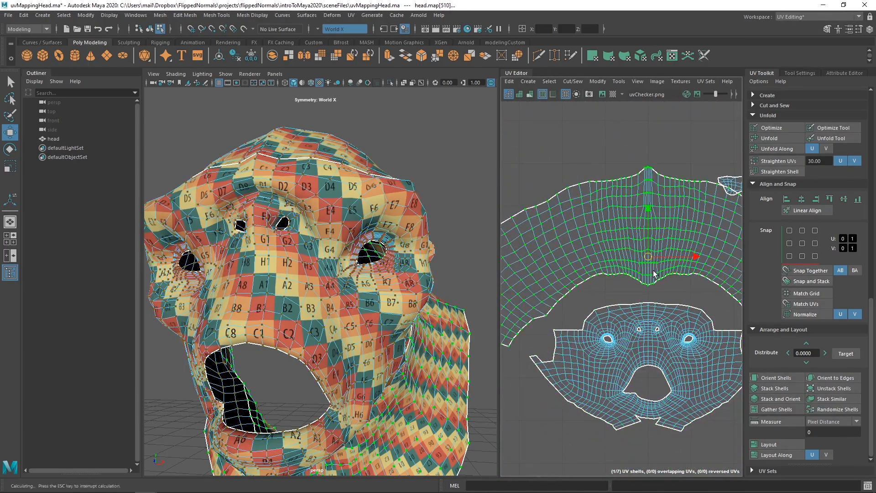
pyautogui.keyDown('alt'); pyautogui.moveTo(653, 274); pyautogui.dragTo(591, 258, button='right'); pyautogui.keyUp('alt')
pyautogui.keyDown('alt'); pyautogui.moveTo(611, 273); pyautogui.dragTo(578, 275, button='middle'); pyautogui.keyUp('alt')
pyautogui.keyDown('alt'); pyautogui.moveTo(619, 272); pyautogui.dragTo(602, 279, button='right'); pyautogui.keyUp('alt')
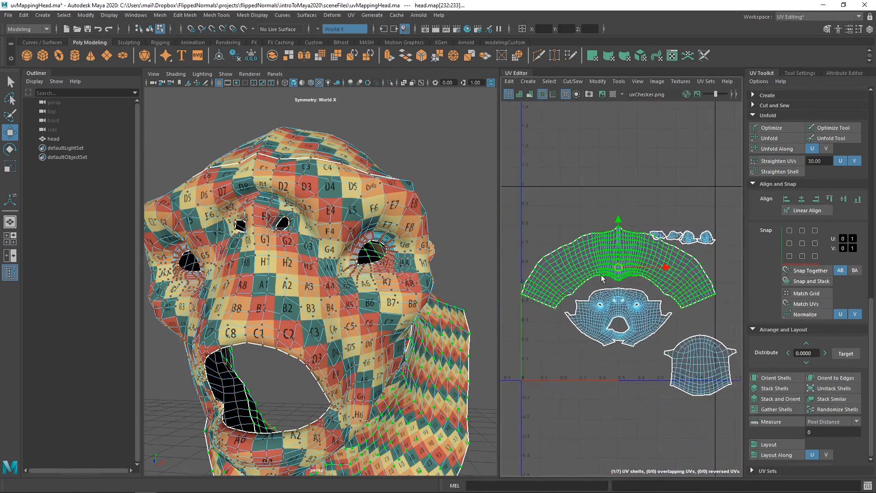
pyautogui.doubleClick(620, 332)
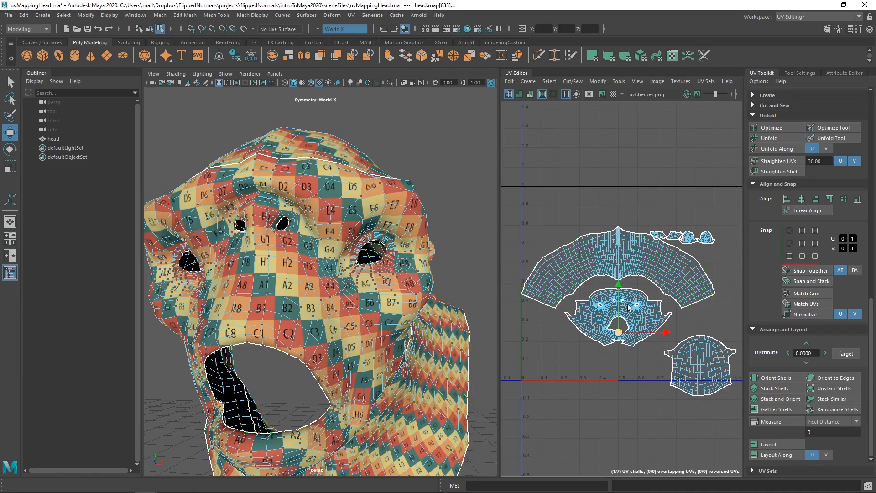
pyautogui.moveTo(329, 272); pyautogui.dragTo(374, 228, button='right')
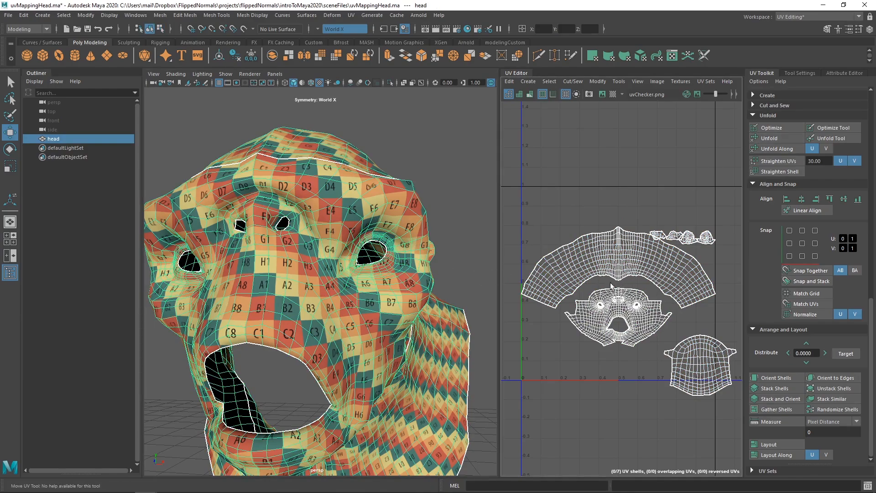
# Move the face UV shell slightly up and position the neck shell directly above it, keeping both on the tile's centre line
pyautogui.scroll(2, 610, 286)
pyautogui.moveTo(613, 292); pyautogui.dragTo(622, 305, button='right')
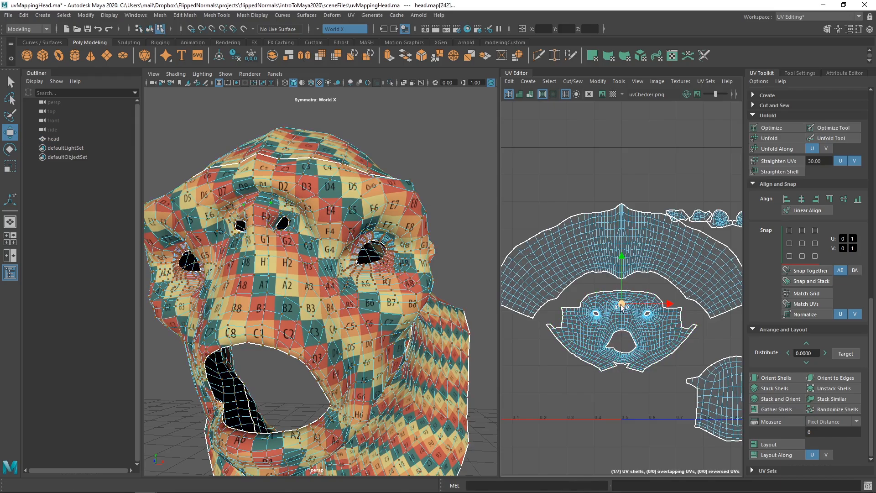
pyautogui.doubleClick(621, 305)
pyautogui.moveTo(622, 305); pyautogui.dragTo(622, 297)
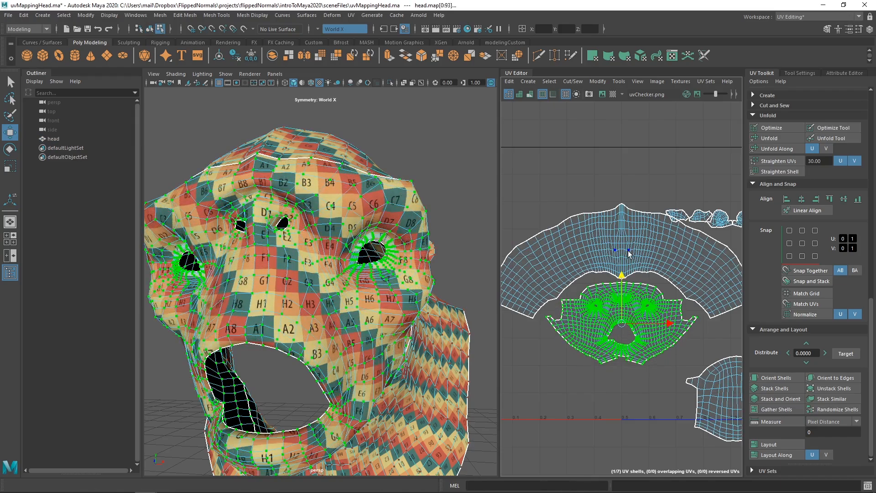
pyautogui.click(628, 254)
pyautogui.moveTo(622, 210); pyautogui.dragTo(622, 158)
pyautogui.keyDown('alt'); pyautogui.moveTo(622, 159); pyautogui.dragTo(607, 203, button='middle'); pyautogui.keyUp('alt')
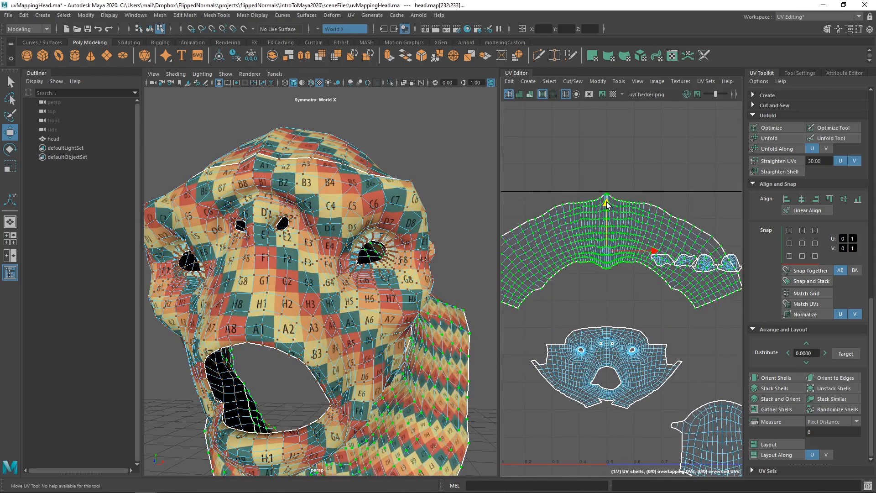
pyautogui.moveTo(607, 203); pyautogui.dragTo(601, 254)
pyautogui.keyDown('alt'); pyautogui.moveTo(600, 254); pyautogui.dragTo(591, 267, button='middle'); pyautogui.keyUp('alt')
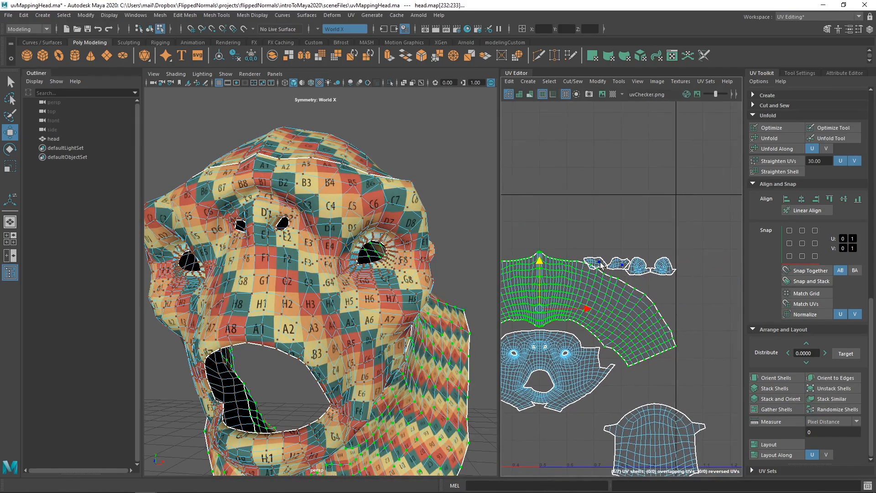
# Separate the two pairs of small ear shells, moving them to different heights, and locate the selected pair on the model's ear
pyautogui.moveTo(600, 265); pyautogui.dragTo(648, 201)
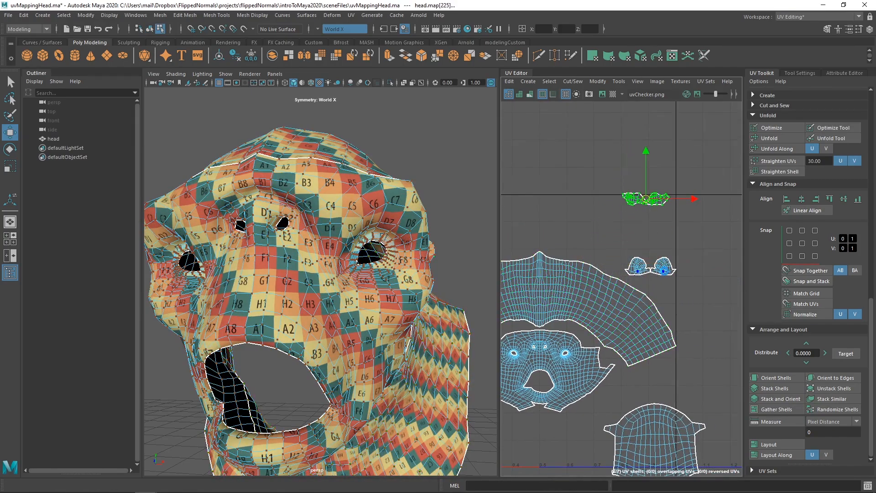
pyautogui.moveTo(636, 258); pyautogui.dragTo(654, 265)
pyautogui.keyDown('alt'); pyautogui.moveTo(365, 274); pyautogui.dragTo(326, 278); pyautogui.keyUp('alt')
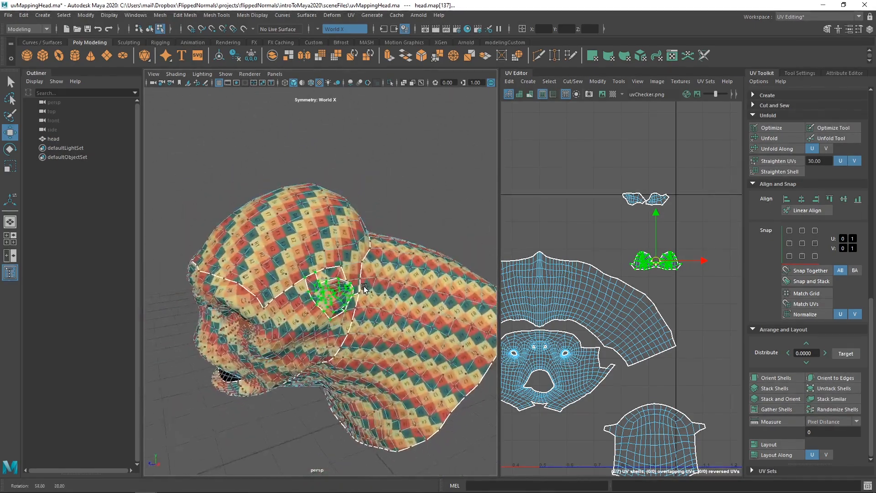
pyautogui.keyDown('alt'); pyautogui.moveTo(320, 287); pyautogui.dragTo(367, 301, button='right'); pyautogui.keyUp('alt')
# Move both ear shell pairs inside the tile's upper corner, with the ear rim pair directly above the inner ear pair
pyautogui.press('q')
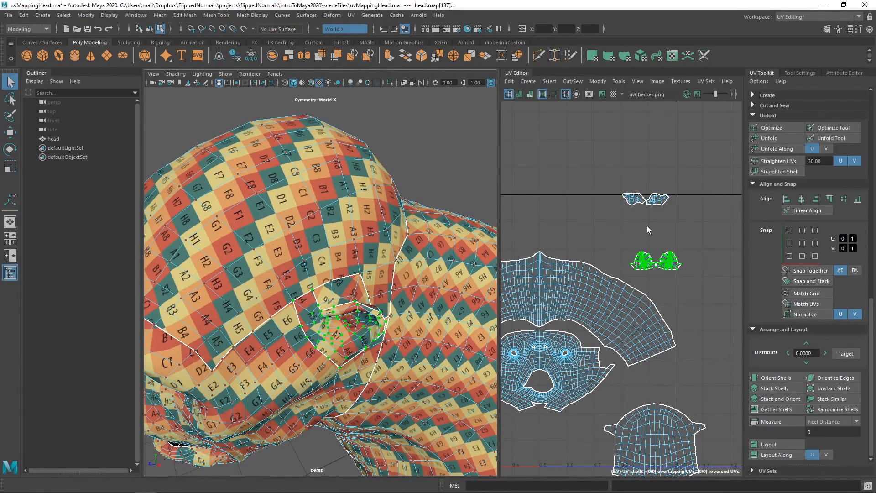
pyautogui.click(661, 202)
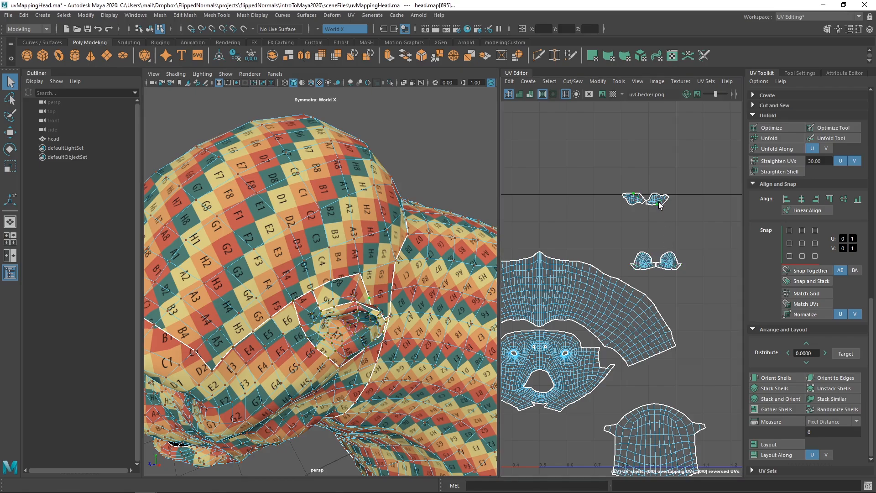
pyautogui.press('w')
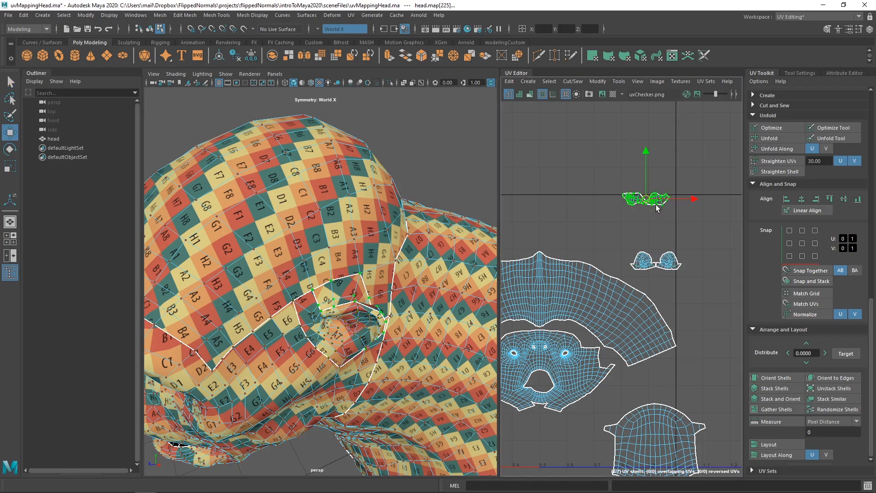
pyautogui.moveTo(654, 201); pyautogui.dragTo(635, 249)
pyautogui.doubleClick(649, 259)
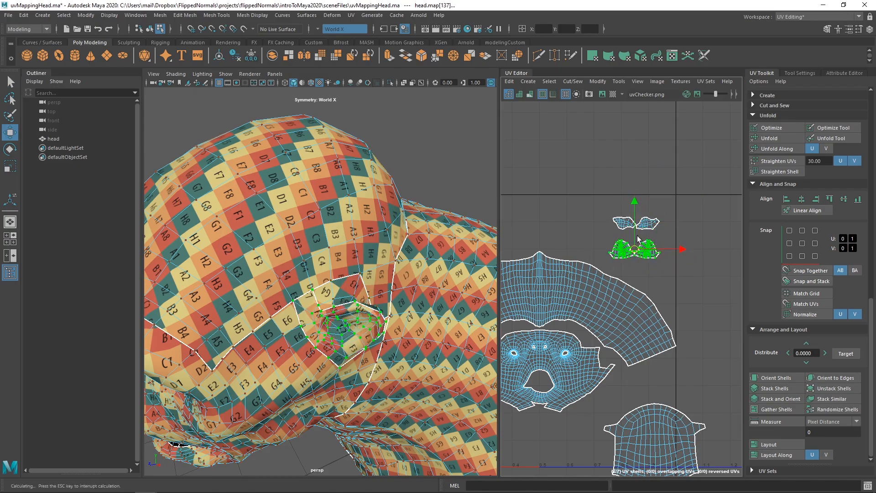
pyautogui.scroll(5, 636, 249)
pyautogui.moveTo(627, 264); pyautogui.dragTo(628, 245)
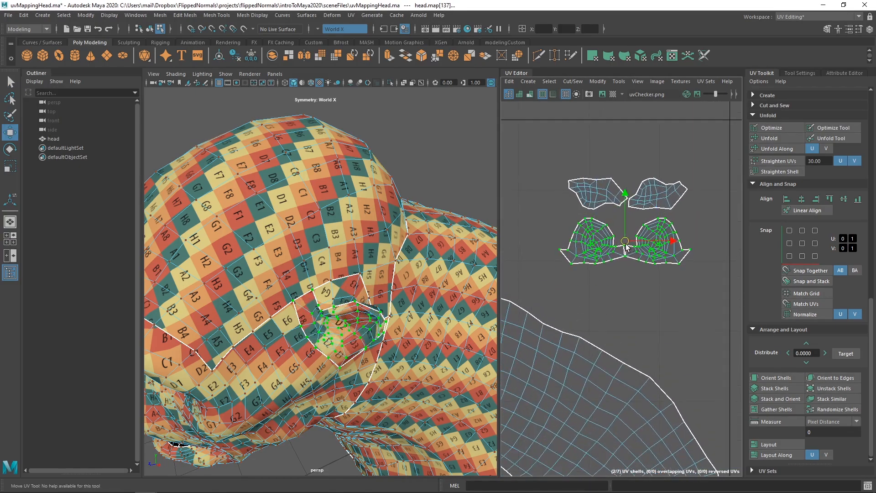
# Switch the viewport to the side view and frame the ear to examine its checker orientation against the surrounding head
pyautogui.scroll(5, 413, 289)
pyautogui.keyDown('alt'); pyautogui.moveTo(413, 289); pyautogui.dragTo(359, 267); pyautogui.keyUp('alt')
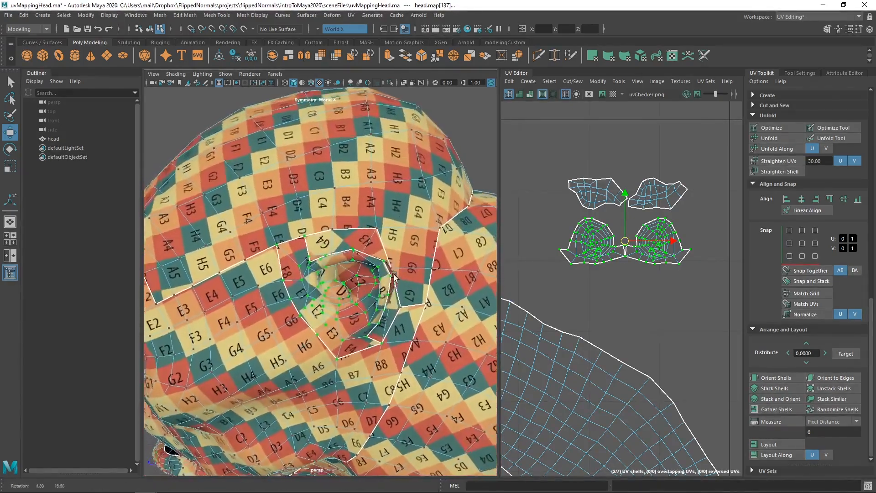
pyautogui.scroll(3, 359, 267)
pyautogui.press('space')
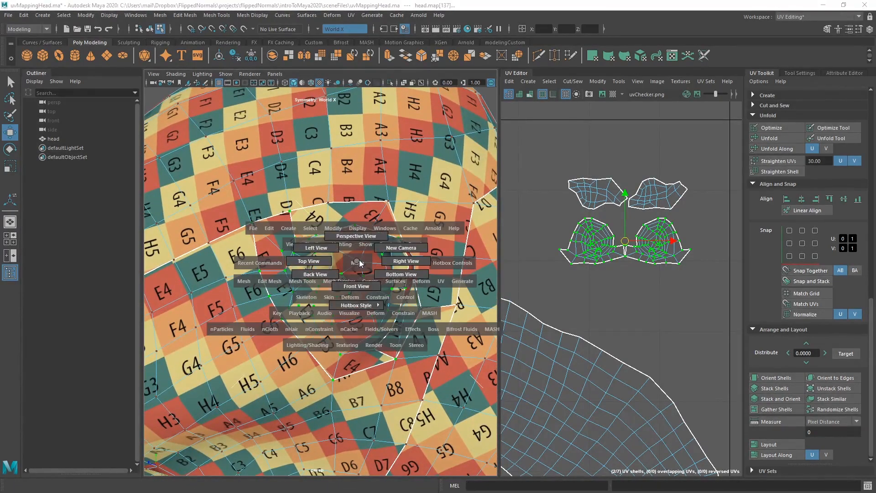
pyautogui.moveTo(359, 262); pyautogui.dragTo(389, 254)
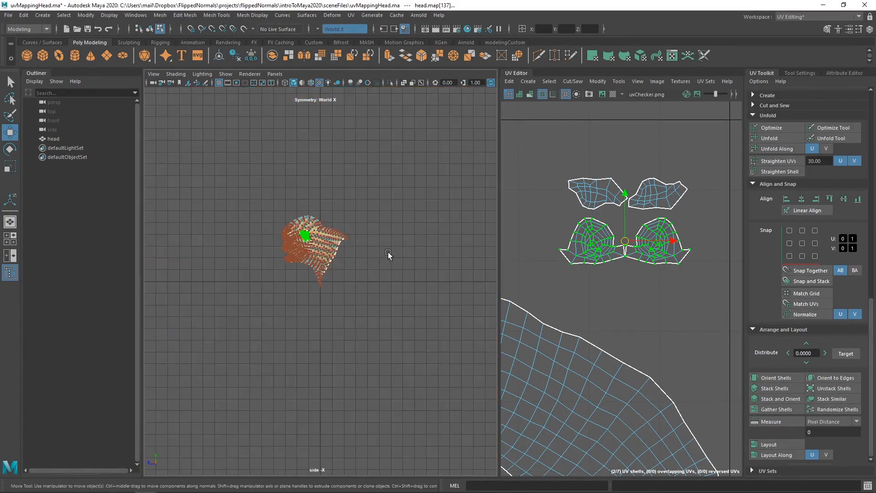
pyautogui.press('f')
pyautogui.scroll(-3, 320, 228)
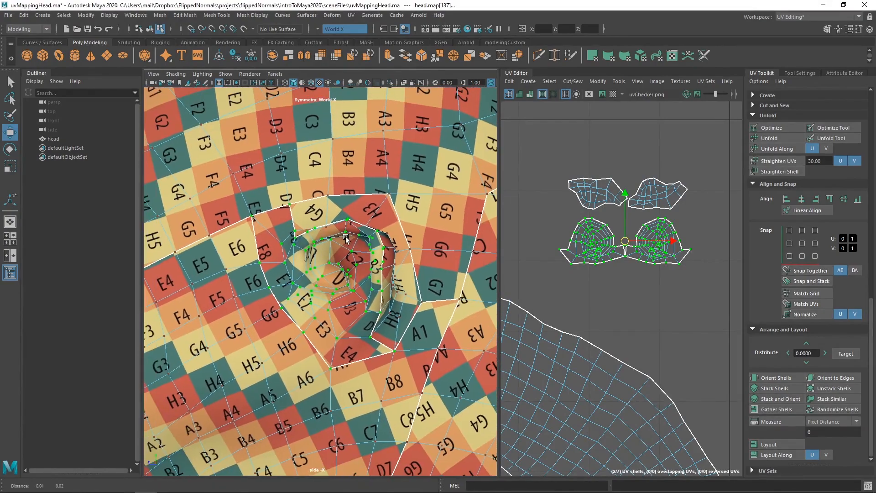
pyautogui.keyDown('alt'); pyautogui.moveTo(281, 237); pyautogui.dragTo(344, 212, button='middle'); pyautogui.keyUp('alt')
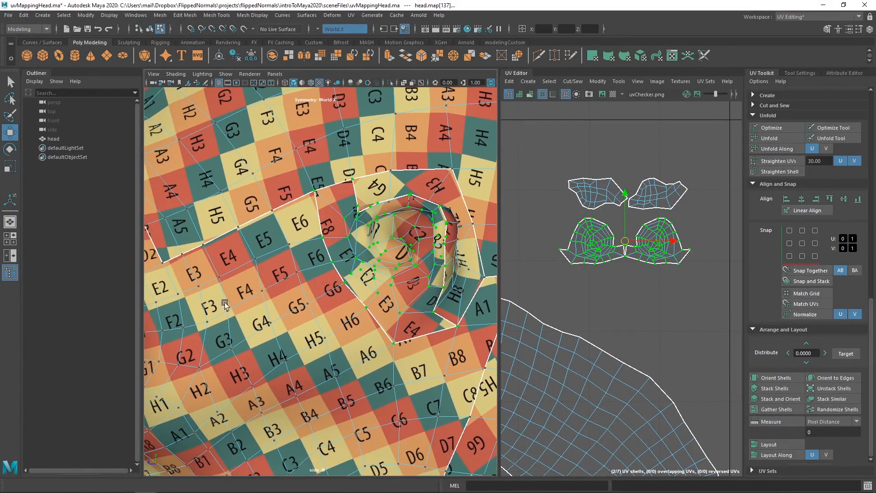
pyautogui.keyDown('alt'); pyautogui.moveTo(294, 298); pyautogui.dragTo(347, 255, button='middle'); pyautogui.keyUp('alt')
pyautogui.keyDown('alt'); pyautogui.moveTo(347, 256); pyautogui.dragTo(379, 248, button='right'); pyautogui.keyUp('alt')
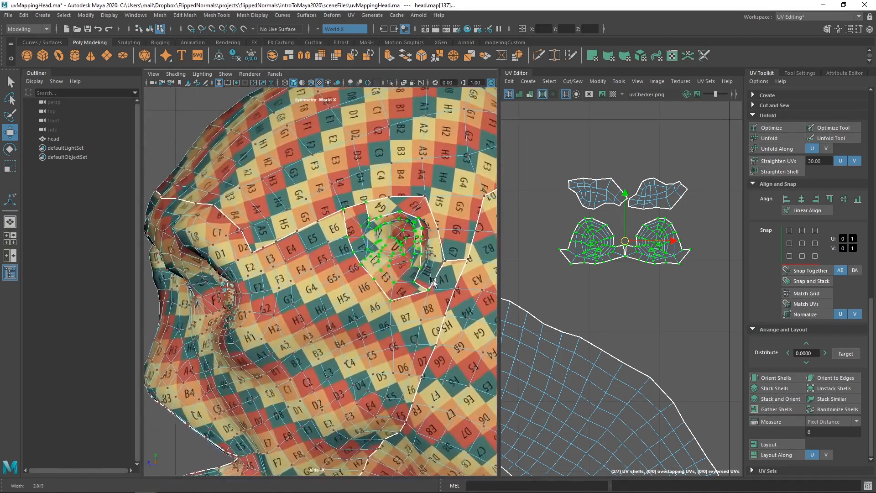
pyautogui.keyDown('alt'); pyautogui.moveTo(379, 248); pyautogui.dragTo(355, 273, button='middle'); pyautogui.keyUp('alt')
pyautogui.keyDown('alt'); pyautogui.moveTo(355, 273); pyautogui.dragTo(350, 293, button='right'); pyautogui.keyUp('alt')
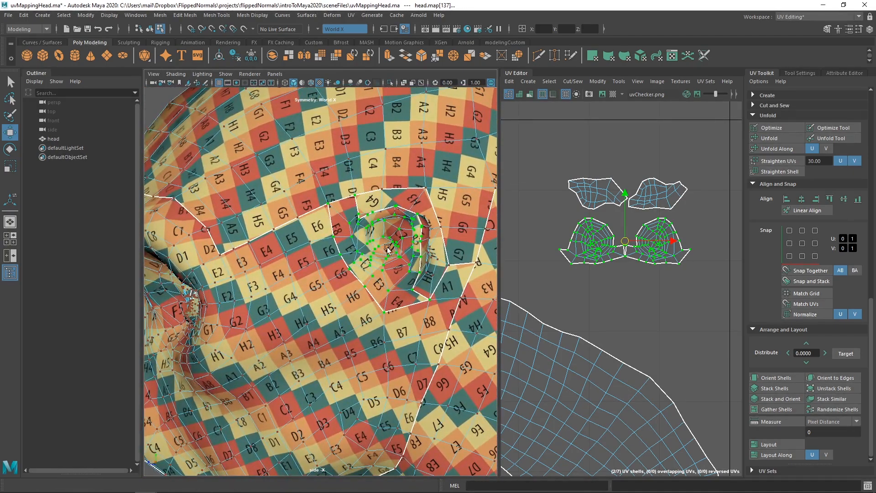
pyautogui.keyDown('alt'); pyautogui.moveTo(387, 248); pyautogui.dragTo(444, 246, button='right'); pyautogui.keyUp('alt')
pyautogui.keyDown('alt'); pyautogui.moveTo(443, 246); pyautogui.dragTo(385, 267, button='middle'); pyautogui.keyUp('alt')
# Rotate the inner ear shell pair until its checker pattern follows the surrounding head pattern, with the two shells stacked vertically
pyautogui.press('e')
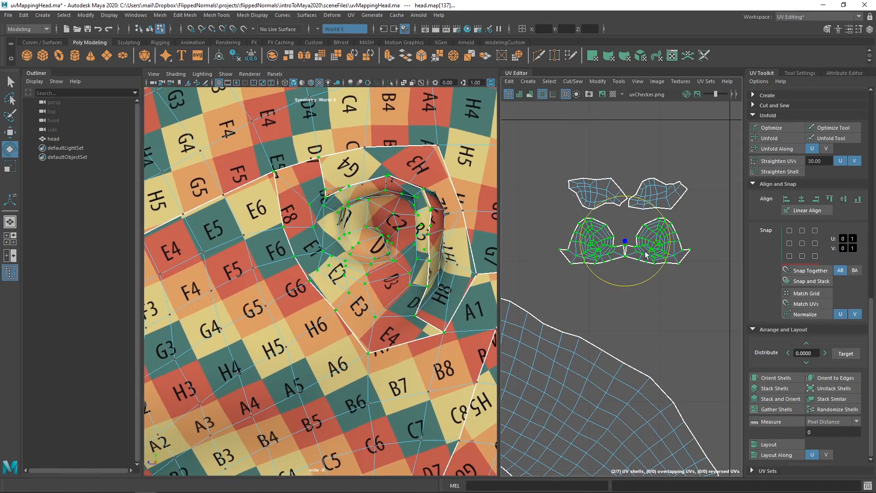
pyautogui.moveTo(669, 246)
pyautogui.mouseDown()
pyautogui.moveTo(663, 261)
pyautogui.moveTo(669, 249)
pyautogui.mouseUp()
pyautogui.keyDown('alt'); pyautogui.moveTo(636, 257); pyautogui.dragTo(623, 279, button='right'); pyautogui.keyUp('alt')
pyautogui.keyDown('alt'); pyautogui.moveTo(623, 279); pyautogui.dragTo(626, 273, button='middle'); pyautogui.keyUp('alt')
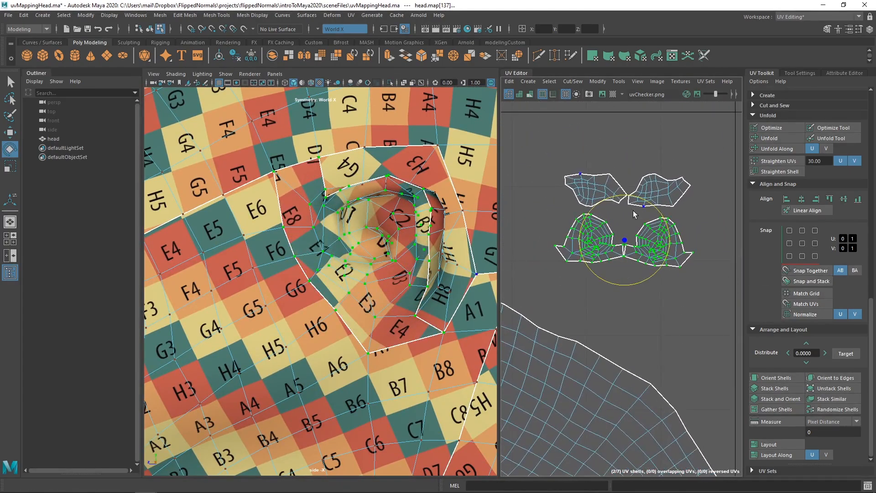
pyautogui.moveTo(656, 204); pyautogui.dragTo(610, 266)
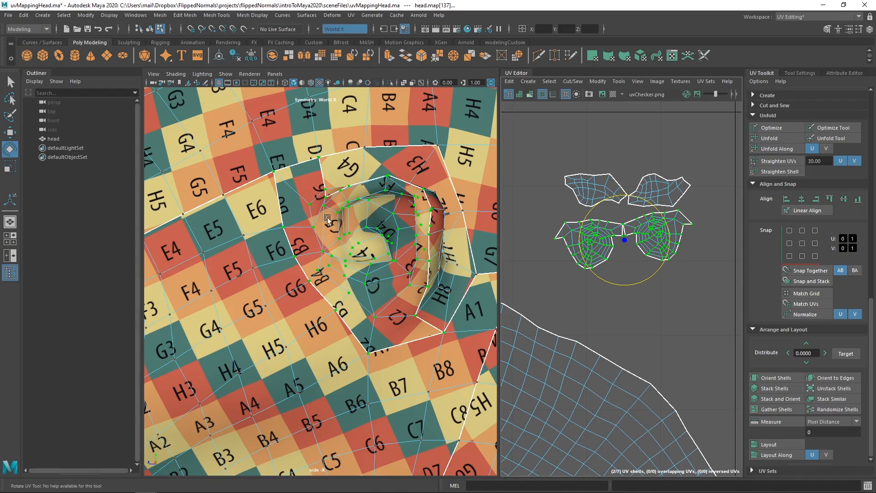
pyautogui.moveTo(634, 201); pyautogui.dragTo(533, 211)
pyautogui.keyDown('alt'); pyautogui.moveTo(622, 220); pyautogui.dragTo(576, 233, button='middle'); pyautogui.keyUp('alt')
# Select the ear rim shell pair, rotate it to match the head's checker direction, and place it vertically beside the inner ear shells
pyautogui.press('w')
pyautogui.doubleClick(616, 204)
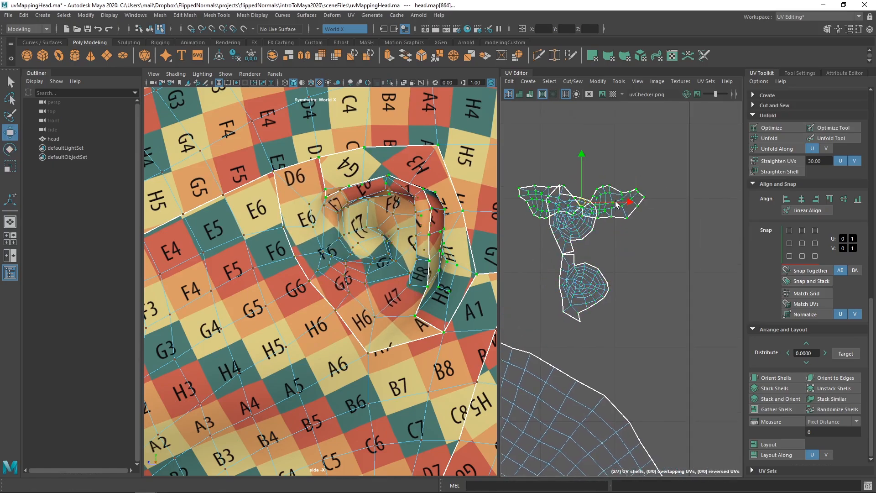
pyautogui.press('e')
pyautogui.moveTo(629, 213); pyautogui.dragTo(633, 258)
pyautogui.press('w')
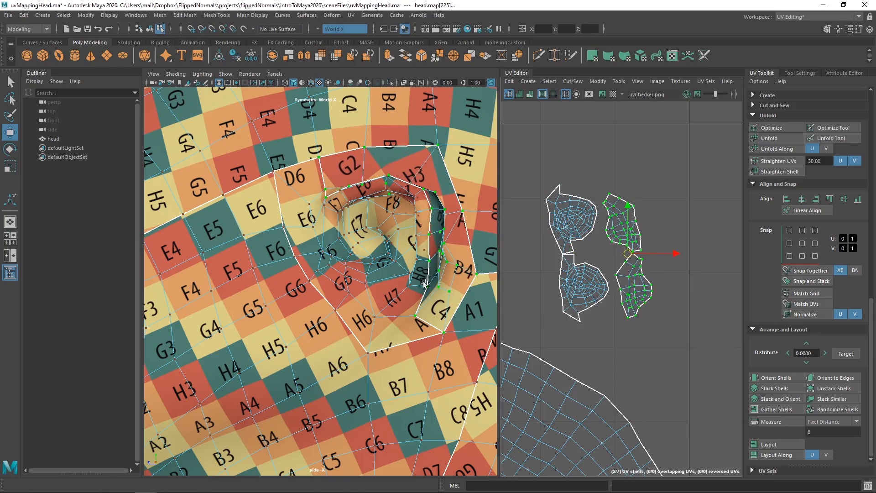
# Select the neck shell and rotate it half a turn so its ends curve upward and its checker pattern follows the head's direction
pyautogui.keyDown('alt'); pyautogui.moveTo(452, 263); pyautogui.dragTo(382, 321, button='right'); pyautogui.keyUp('alt')
pyautogui.keyDown('alt'); pyautogui.moveTo(382, 321); pyautogui.dragTo(352, 314, button='middle'); pyautogui.keyUp('alt')
pyautogui.keyDown('alt'); pyautogui.moveTo(352, 313); pyautogui.dragTo(424, 312, button='right'); pyautogui.keyUp('alt')
pyautogui.keyDown('alt'); pyautogui.moveTo(372, 318); pyautogui.dragTo(372, 277, button='middle'); pyautogui.keyUp('alt')
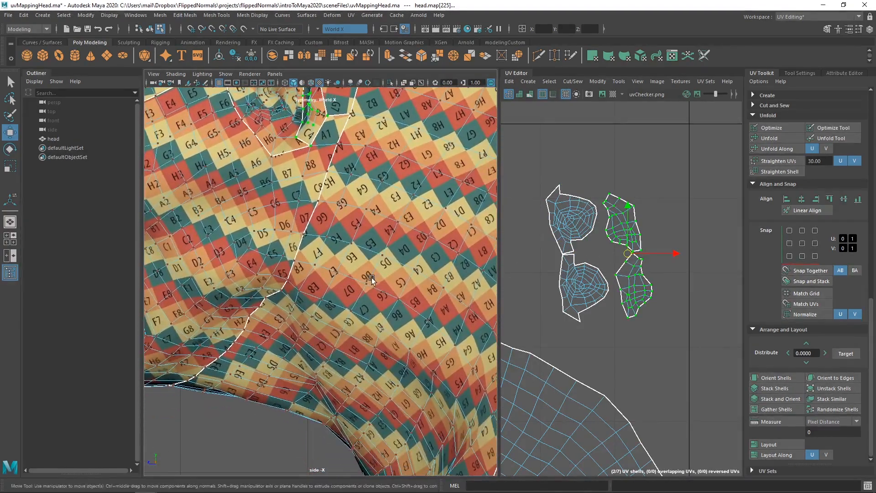
pyautogui.click(371, 288)
pyautogui.keyDown('alt'); pyautogui.moveTo(608, 312); pyautogui.dragTo(442, 243, button='right'); pyautogui.keyUp('alt')
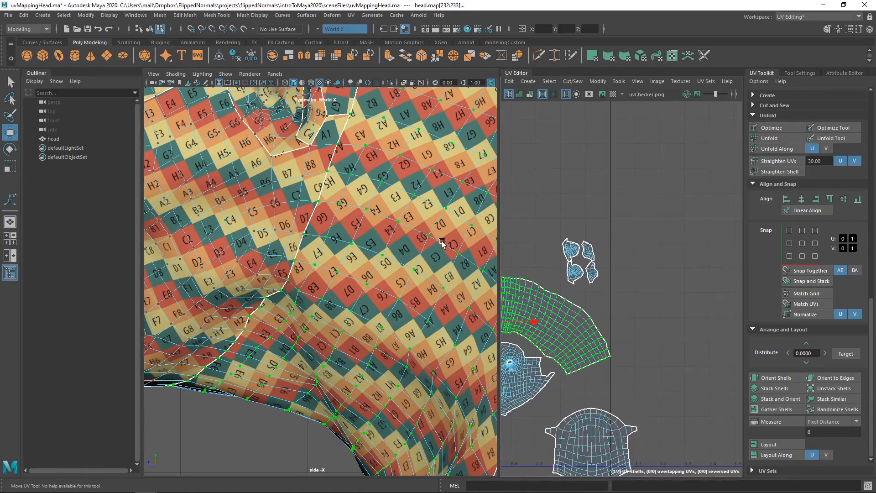
pyautogui.keyDown('alt'); pyautogui.moveTo(539, 315); pyautogui.dragTo(630, 264, button='middle'); pyautogui.keyUp('alt')
pyautogui.press('e')
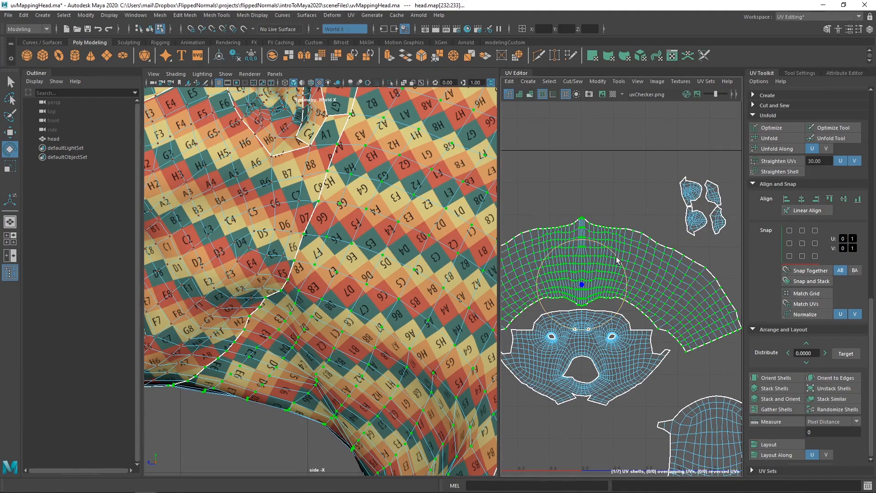
pyautogui.moveTo(617, 260); pyautogui.dragTo(514, 346)
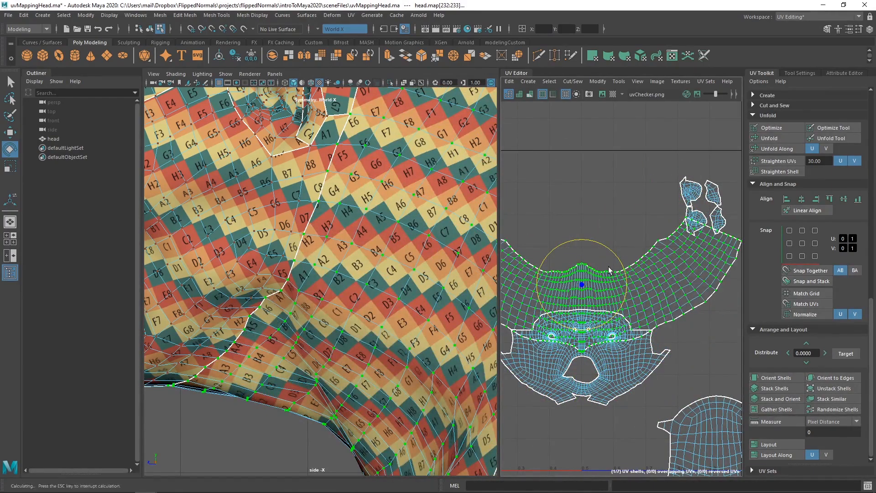
# Move the rotated neck shell straight up across the tile's upper border, clear of the face shell
pyautogui.keyDown('alt'); pyautogui.moveTo(609, 269); pyautogui.dragTo(582, 289, button='middle'); pyautogui.keyUp('alt')
pyautogui.press('w')
pyautogui.moveTo(576, 287); pyautogui.dragTo(577, 244)
pyautogui.scroll(-2, 592, 258)
pyautogui.keyDown('alt'); pyautogui.moveTo(619, 254); pyautogui.dragTo(604, 241, button='middle'); pyautogui.keyUp('alt')
pyautogui.moveTo(565, 218); pyautogui.dragTo(566, 128)
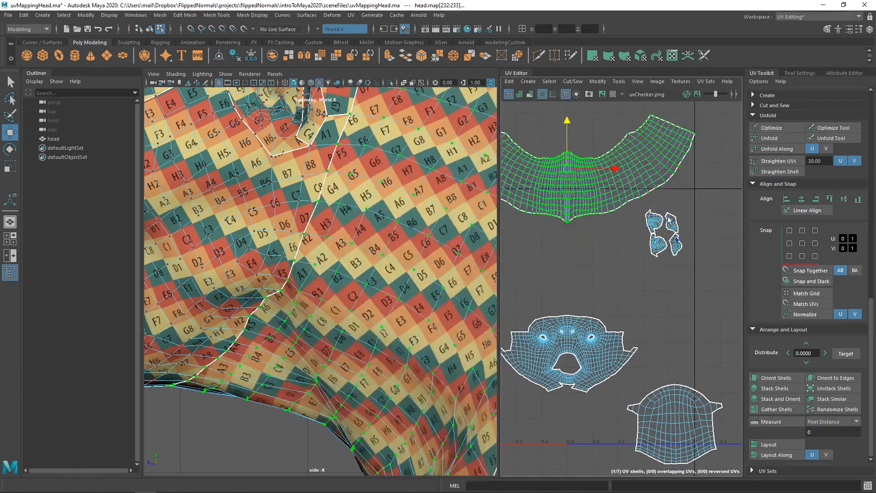
# Select the four ear shells and move them horizontally outside the tile
pyautogui.moveTo(629, 276); pyautogui.dragTo(688, 208)
pyautogui.keyDown('alt'); pyautogui.moveTo(654, 232); pyautogui.dragTo(571, 248, button='middle'); pyautogui.keyUp('alt')
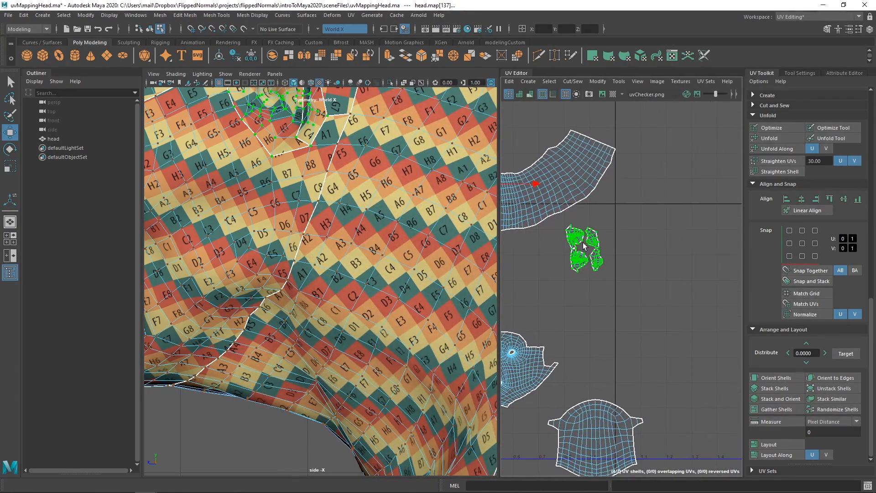
pyautogui.moveTo(610, 224); pyautogui.dragTo(550, 285)
pyautogui.moveTo(633, 249); pyautogui.dragTo(717, 248)
pyautogui.keyDown('alt'); pyautogui.moveTo(578, 232); pyautogui.dragTo(537, 227, button='right'); pyautogui.keyUp('alt')
pyautogui.keyDown('alt'); pyautogui.moveTo(536, 231); pyautogui.dragTo(600, 217, button='middle'); pyautogui.keyUp('alt')
# Select the neck shell and lower it straight down until it sits just above the face shell
pyautogui.click(570, 166)
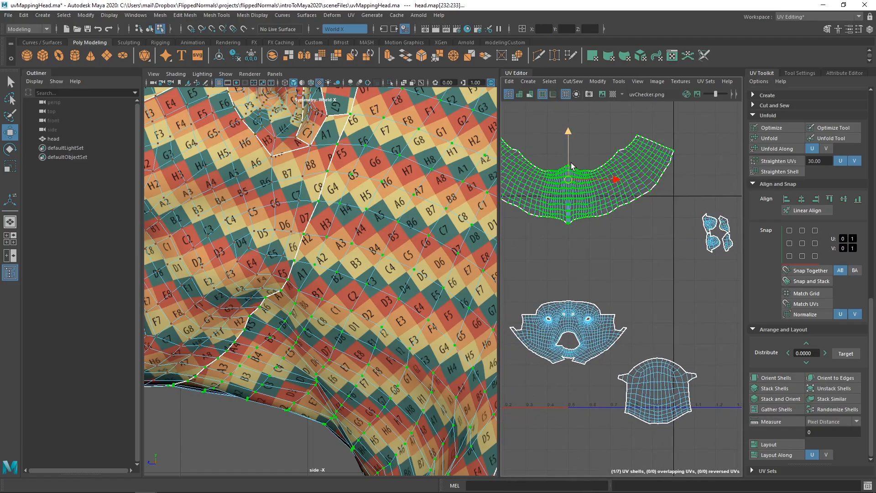
pyautogui.click(641, 342)
pyautogui.click(657, 383)
pyautogui.click(570, 173)
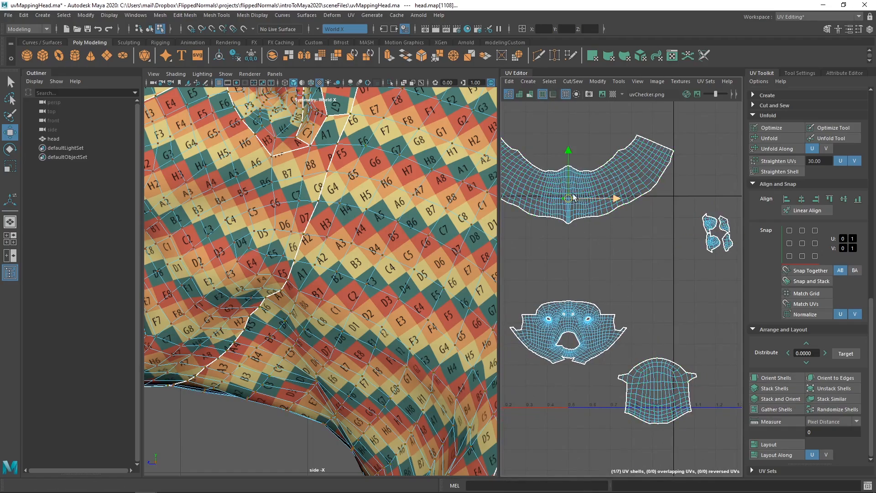
pyautogui.moveTo(572, 161); pyautogui.dragTo(571, 230)
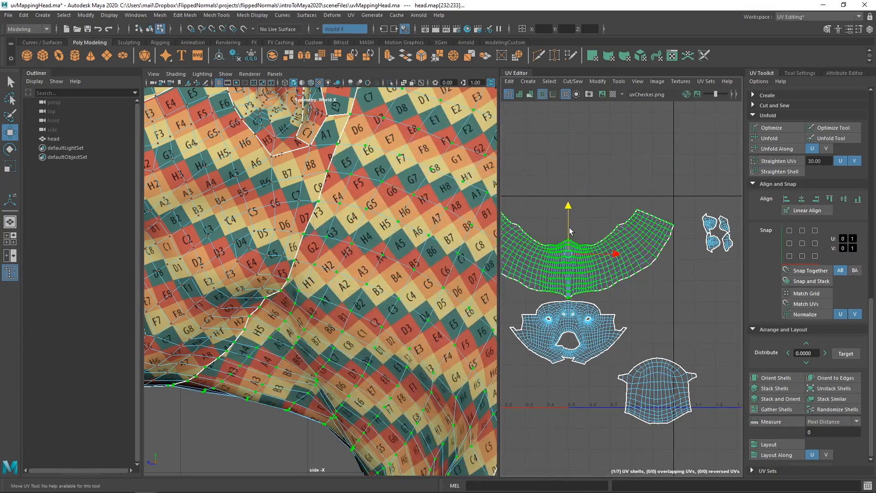
pyautogui.scroll(-2, 571, 231)
pyautogui.press('f')
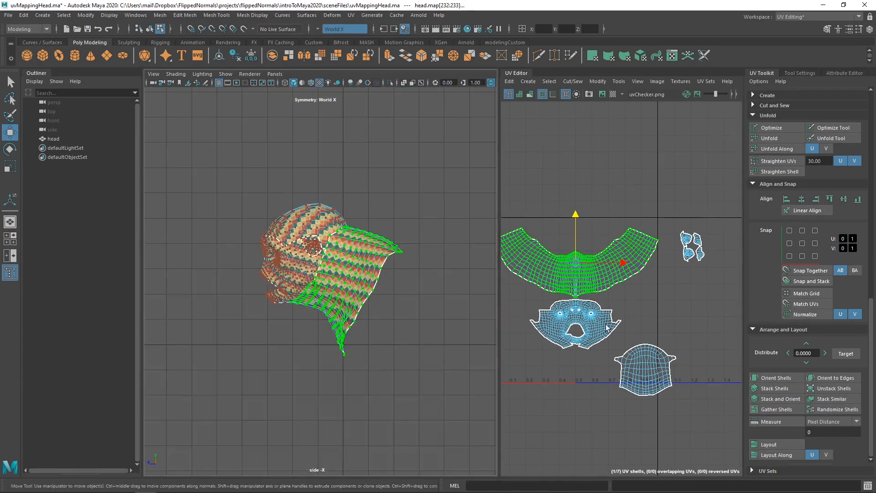
# Set the crown shell aside outside the tile and move the neck shell straight down to cup the underside of the face shell
pyautogui.click(644, 364)
pyautogui.moveTo(644, 364); pyautogui.dragTo(726, 382)
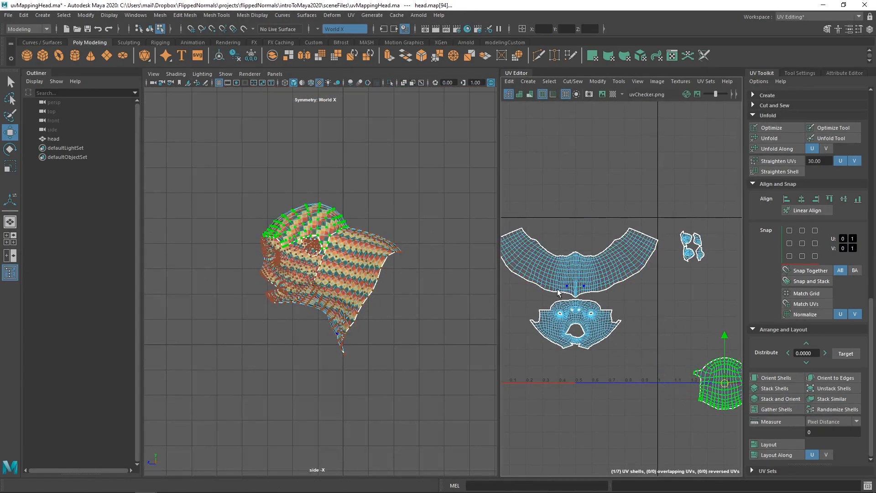
pyautogui.scroll(2, 393, 274)
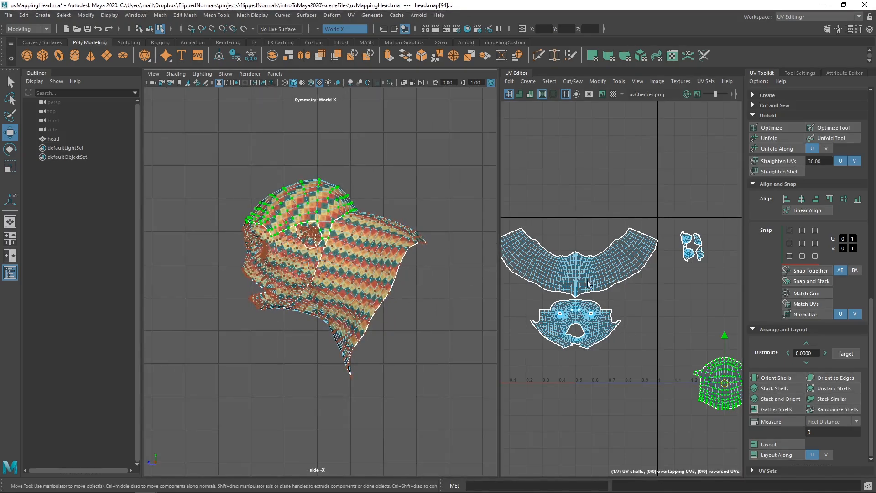
pyautogui.click(578, 238)
pyautogui.moveTo(579, 237); pyautogui.dragTo(581, 334)
# Place the crown shell inside the tile near its upper border, above the face shell
pyautogui.click(726, 385)
pyautogui.moveTo(726, 385); pyautogui.dragTo(579, 253)
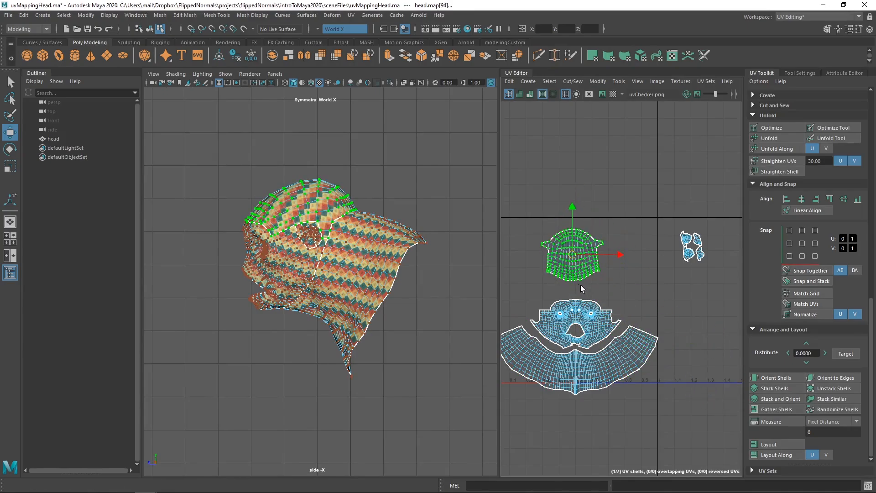
pyautogui.moveTo(574, 225); pyautogui.dragTo(574, 217)
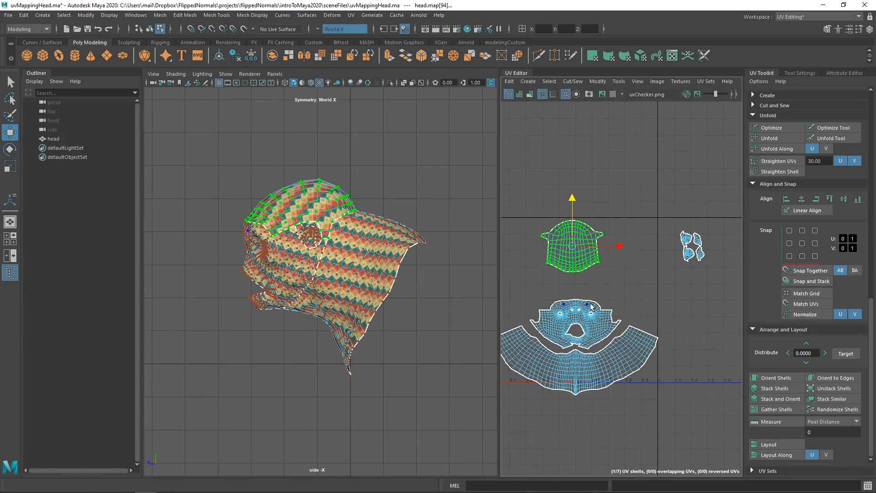
# Examine the face shell around the mouth and the side view's checker direction across the crown, face and ear seams
pyautogui.scroll(5, 586, 319)
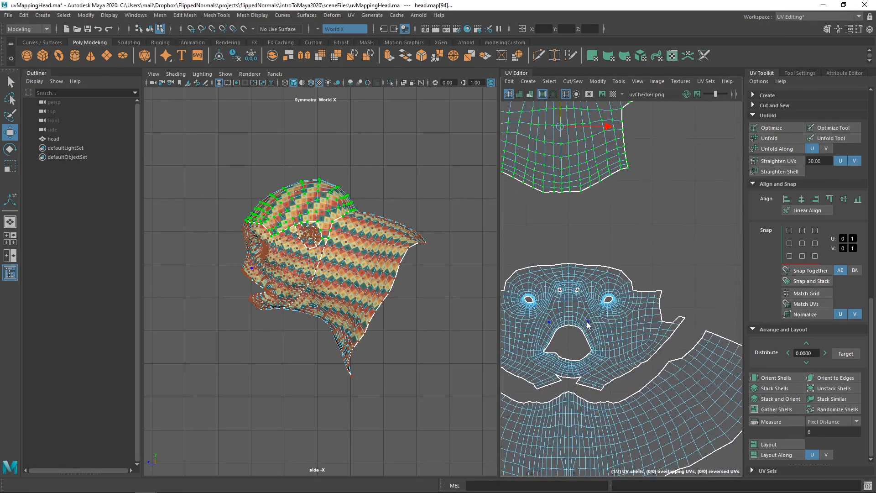
pyautogui.scroll(6, 574, 323)
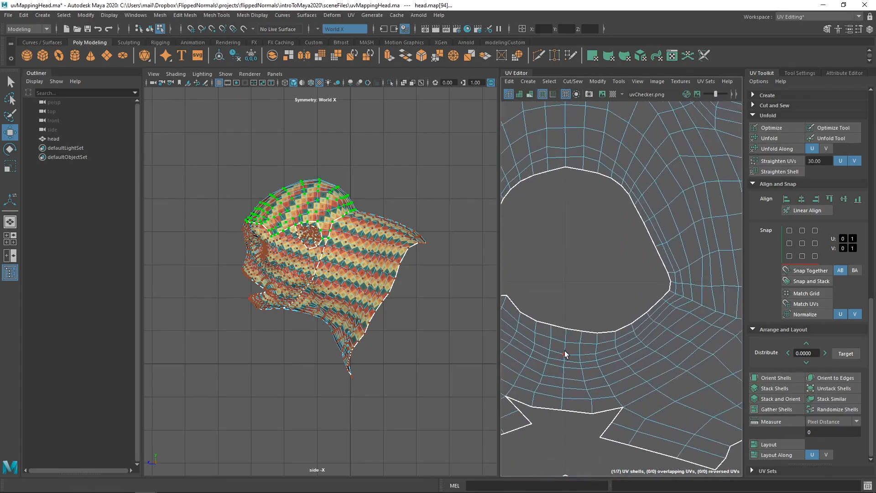
pyautogui.scroll(-6, 600, 333)
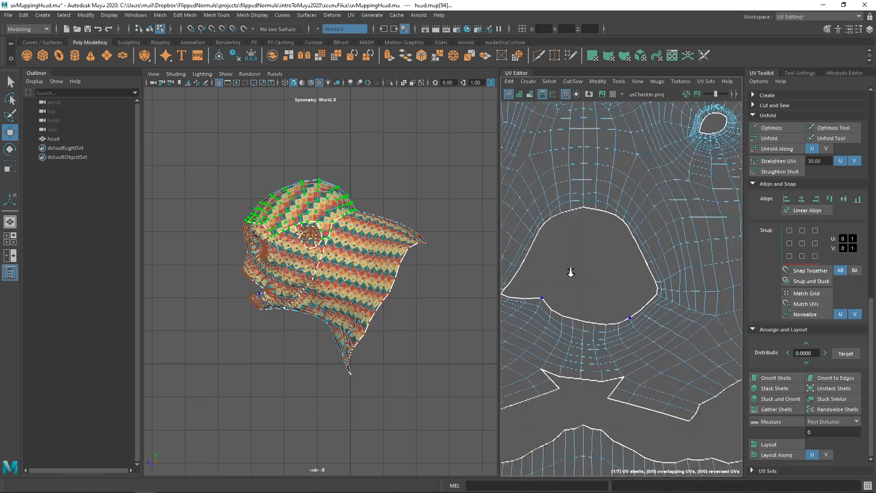
pyautogui.scroll(-5, 539, 284)
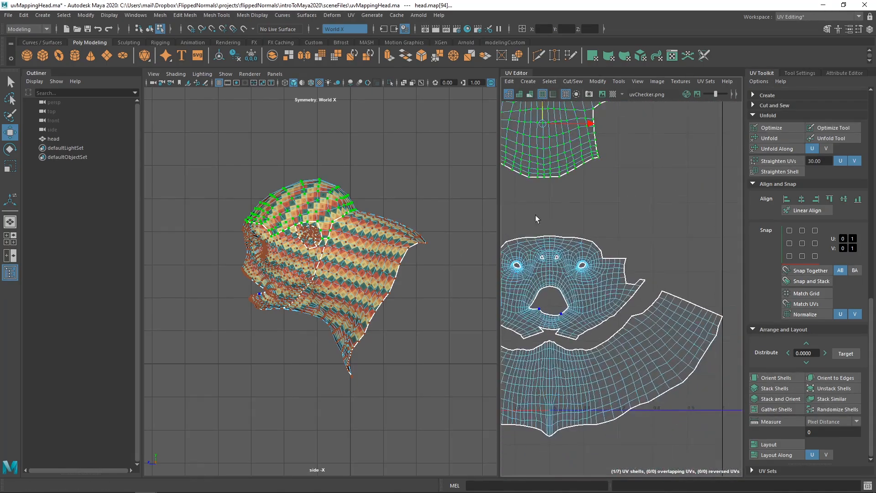
pyautogui.moveTo(560, 157); pyautogui.dragTo(562, 160)
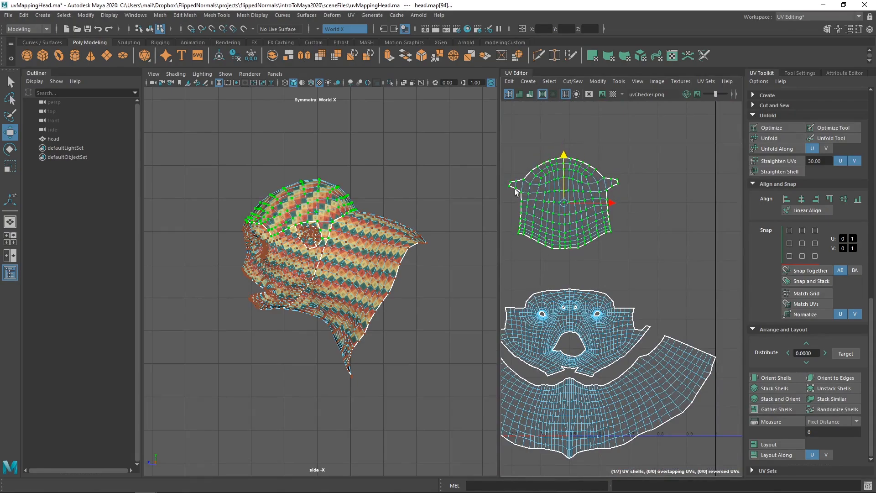
pyautogui.keyDown('alt'); pyautogui.moveTo(262, 203); pyautogui.dragTo(320, 251, button='right'); pyautogui.keyUp('alt')
pyautogui.keyDown('alt'); pyautogui.moveTo(320, 250); pyautogui.dragTo(363, 304, button='middle'); pyautogui.keyUp('alt')
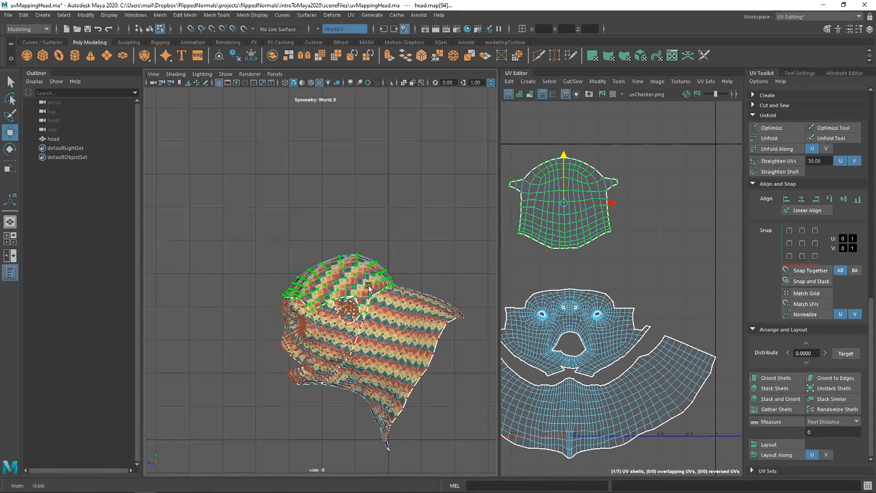
pyautogui.keyDown('alt'); pyautogui.moveTo(362, 304); pyautogui.dragTo(399, 336, button='right'); pyautogui.keyUp('alt')
pyautogui.keyDown('alt'); pyautogui.moveTo(399, 337); pyautogui.dragTo(379, 302, button='middle'); pyautogui.keyUp('alt')
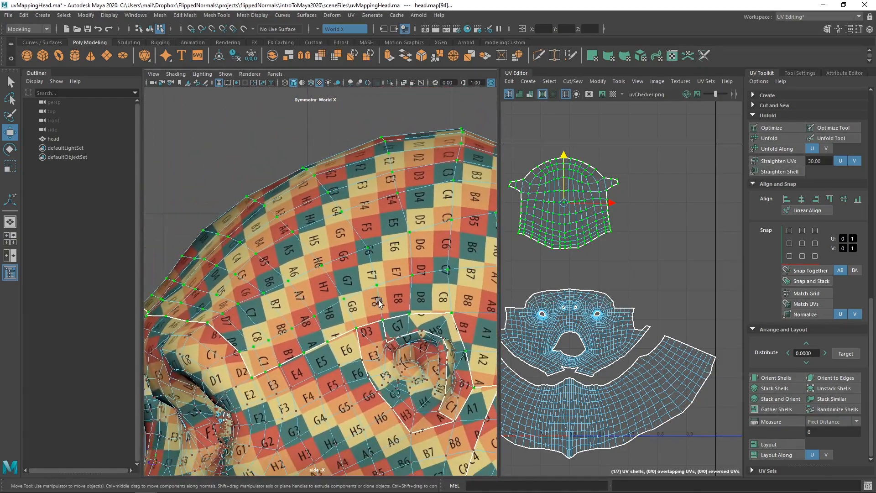
pyautogui.keyDown('alt'); pyautogui.moveTo(384, 261); pyautogui.dragTo(398, 210, button='middle'); pyautogui.keyUp('alt')
pyautogui.keyDown('alt'); pyautogui.moveTo(610, 287); pyautogui.dragTo(622, 209, button='middle'); pyautogui.keyUp('alt')
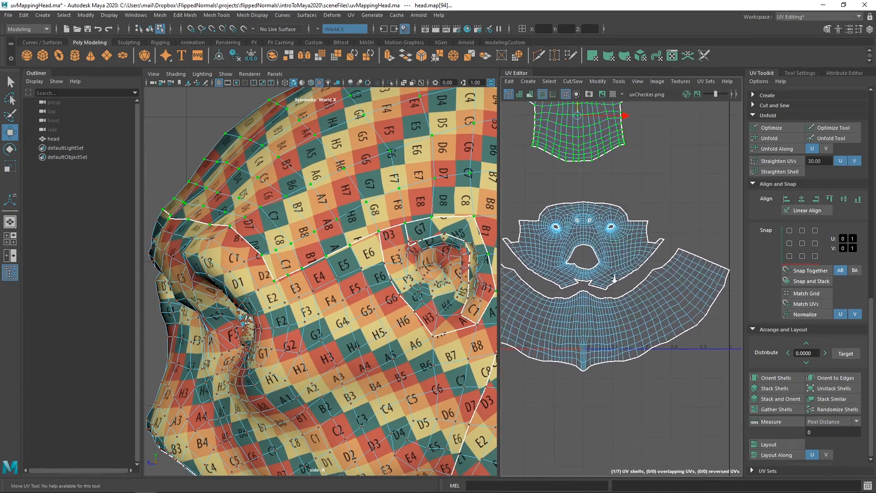
# Select the face shell and move it straight up until it sits close beneath the crown shell
pyautogui.keyDown('alt'); pyautogui.moveTo(580, 294); pyautogui.dragTo(550, 307, button='right'); pyautogui.keyUp('alt')
pyautogui.keyDown('alt'); pyautogui.moveTo(549, 307); pyautogui.dragTo(528, 310, button='middle'); pyautogui.keyUp('alt')
pyautogui.click(595, 290)
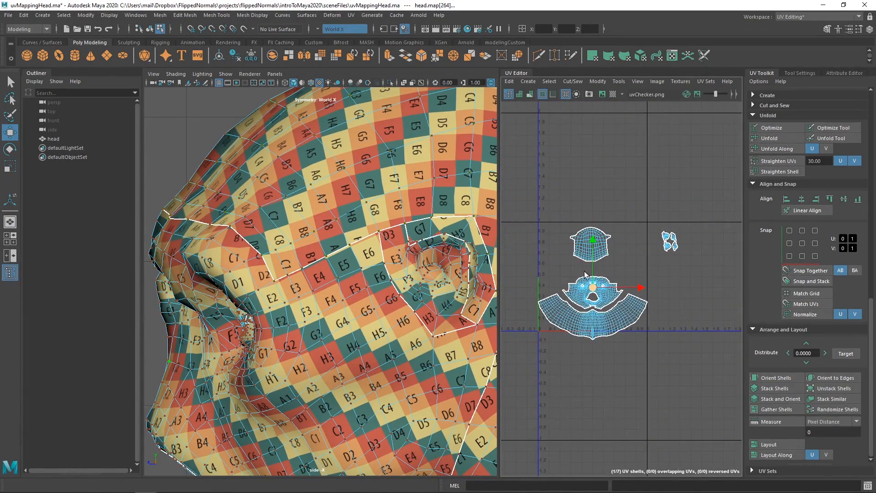
pyautogui.press('f')
pyautogui.moveTo(573, 262); pyautogui.dragTo(573, 257)
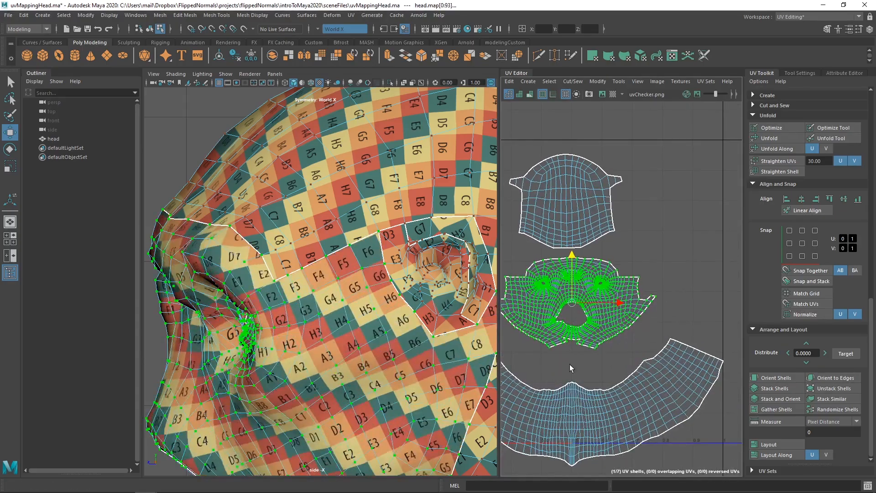
# Select the neck shell and raise it vertically until it sits close beneath the face shell
pyautogui.doubleClick(572, 385)
pyautogui.moveTo(573, 356); pyautogui.dragTo(571, 322)
pyautogui.press('f')
# Straighten the neck shell by orienting it to an edge on its vertical centre line
pyautogui.keyDown('alt'); pyautogui.moveTo(562, 279); pyautogui.dragTo(583, 300, button='middle'); pyautogui.keyUp('alt')
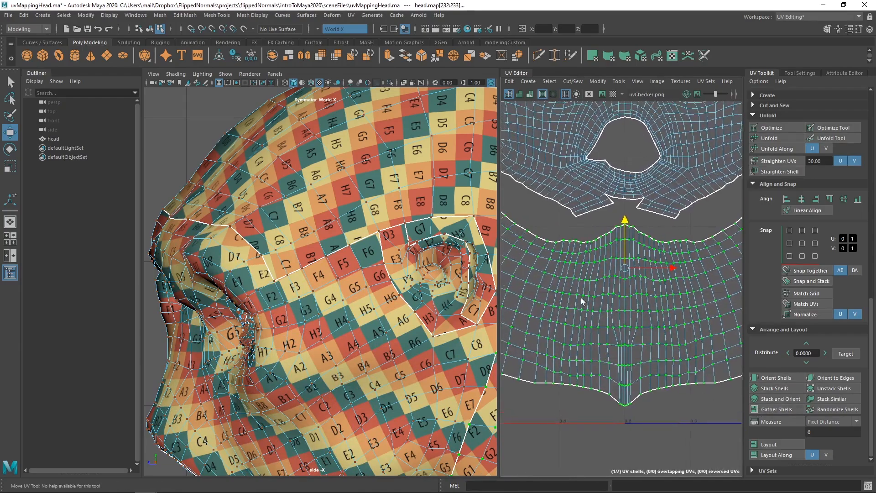
pyautogui.moveTo(582, 299)
pyautogui.keyDown('alt'); pyautogui.mouseDown(button='right')
pyautogui.moveTo(566, 321)
pyautogui.moveTo(580, 330)
pyautogui.moveTo(591, 292)
pyautogui.mouseUp(button='right'); pyautogui.keyUp('alt')
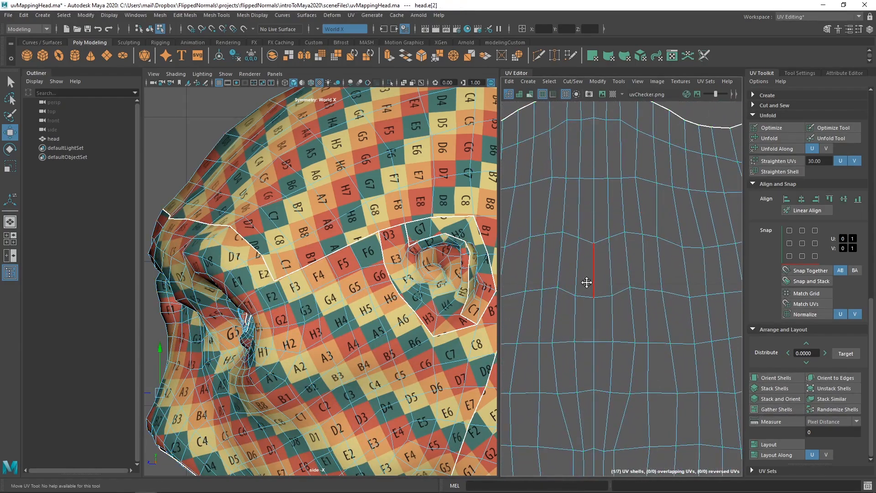
pyautogui.keyDown('alt'); pyautogui.moveTo(586, 282); pyautogui.dragTo(566, 333, button='middle'); pyautogui.keyUp('alt')
pyautogui.click(574, 317)
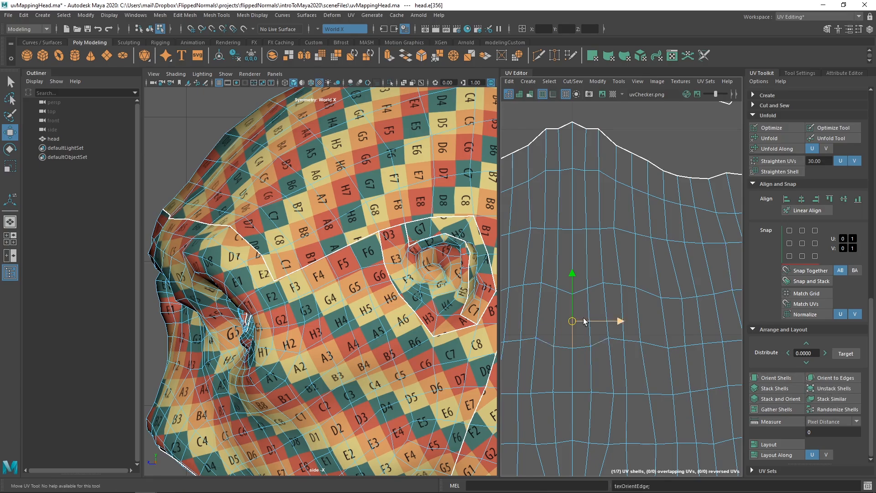
# Select an edge on the crown shell's vertical centre line and orient the shell to that edge
pyautogui.keyDown('alt'); pyautogui.moveTo(589, 320); pyautogui.dragTo(593, 246, button='right'); pyautogui.keyUp('alt')
pyautogui.keyDown('alt'); pyautogui.moveTo(593, 247); pyautogui.dragTo(565, 381, button='middle'); pyautogui.keyUp('alt')
pyautogui.keyDown('alt'); pyautogui.moveTo(584, 182); pyautogui.dragTo(596, 360, button='middle'); pyautogui.keyUp('alt')
pyautogui.keyDown('alt'); pyautogui.moveTo(534, 141); pyautogui.dragTo(546, 280, button='middle'); pyautogui.keyUp('alt')
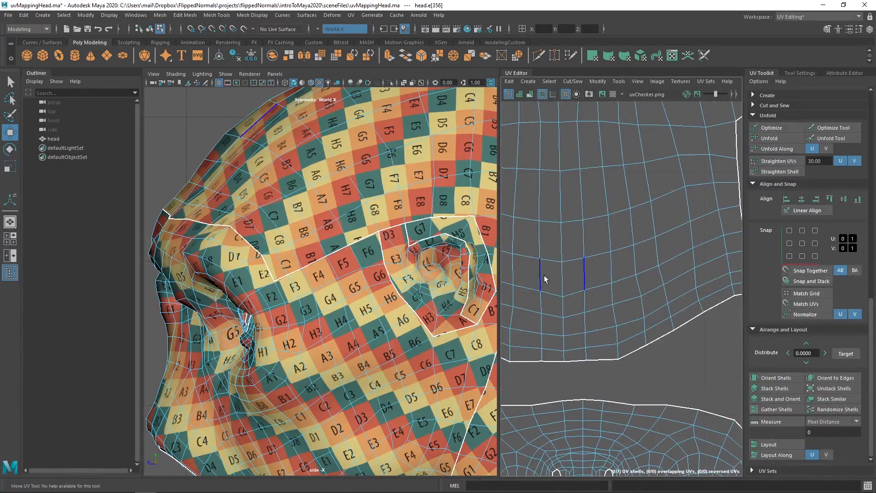
pyautogui.click(563, 247)
pyautogui.click(836, 378)
# Snap the pivot to a centre-line point of the crown shell and move the shell horizontally onto the tile's vertical centre line with grid snapping
pyautogui.keyDown('alt'); pyautogui.moveTo(616, 311); pyautogui.dragTo(607, 284, button='middle'); pyautogui.keyUp('alt')
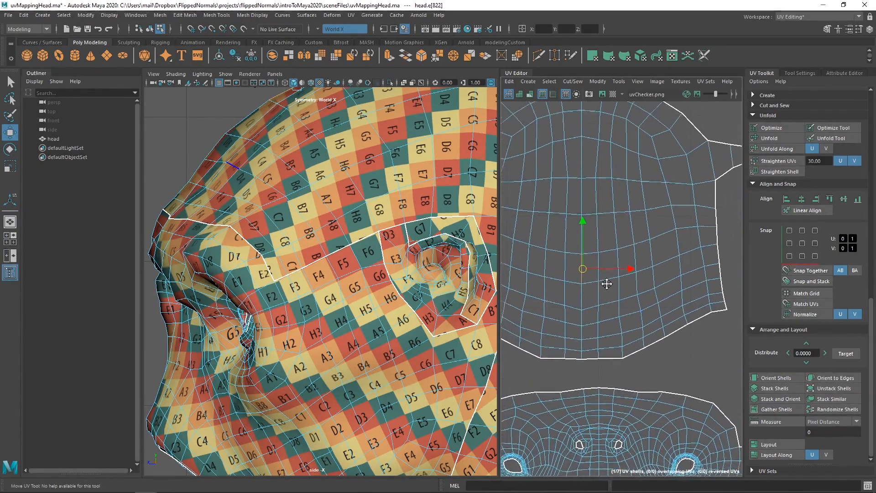
pyautogui.scroll(3, 606, 284)
pyautogui.hotkey('ctrl', 'F12')
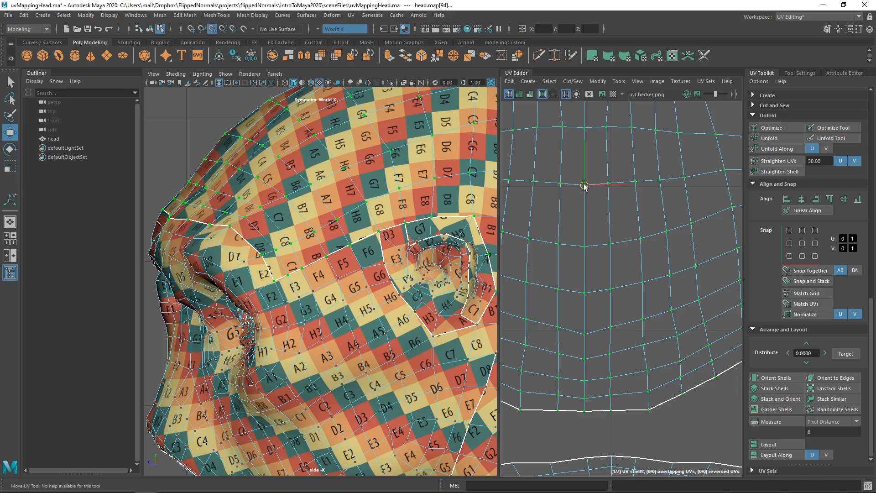
pyautogui.moveTo(606, 186); pyautogui.dragTo(622, 186)
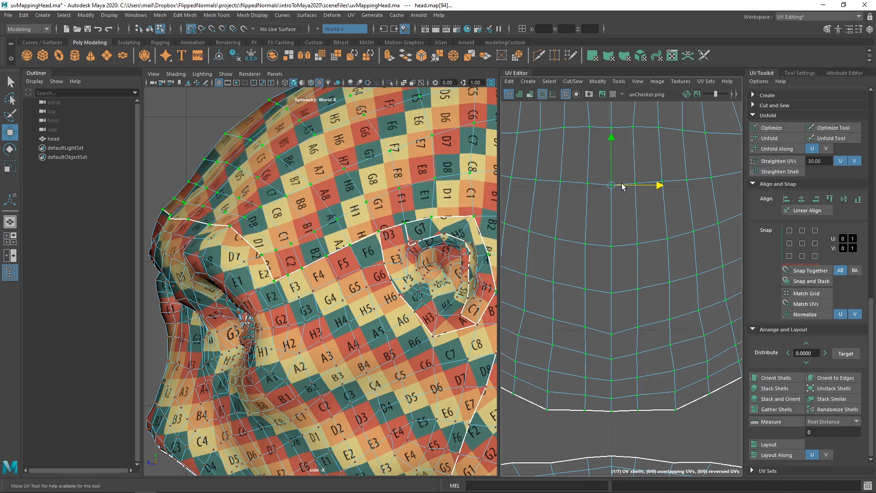
# Select the four ear shells and bring them back inside the tile beside the crown shell
pyautogui.scroll(-8, 593, 281)
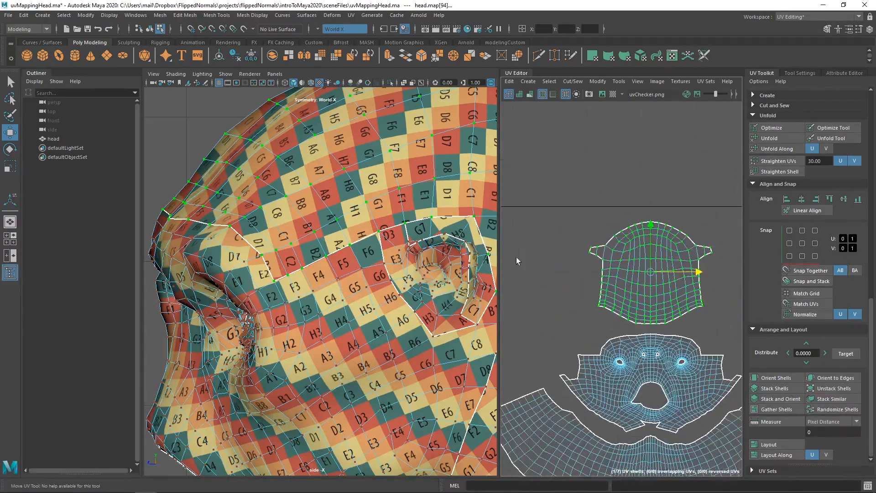
pyautogui.keyDown('alt'); pyautogui.moveTo(656, 300); pyautogui.dragTo(640, 265, button='middle'); pyautogui.keyUp('alt')
pyautogui.keyDown('alt'); pyautogui.moveTo(676, 311); pyautogui.dragTo(669, 211, button='middle'); pyautogui.keyUp('alt')
pyautogui.moveTo(584, 256); pyautogui.dragTo(656, 168)
pyautogui.keyDown('alt'); pyautogui.moveTo(637, 245); pyautogui.dragTo(593, 271, button='middle'); pyautogui.keyUp('alt')
pyautogui.scroll(-5, 353, 267)
# Return to object selection, switch to the perspective view, and frame the head and its UV layout for an overall check
pyautogui.press('F8')
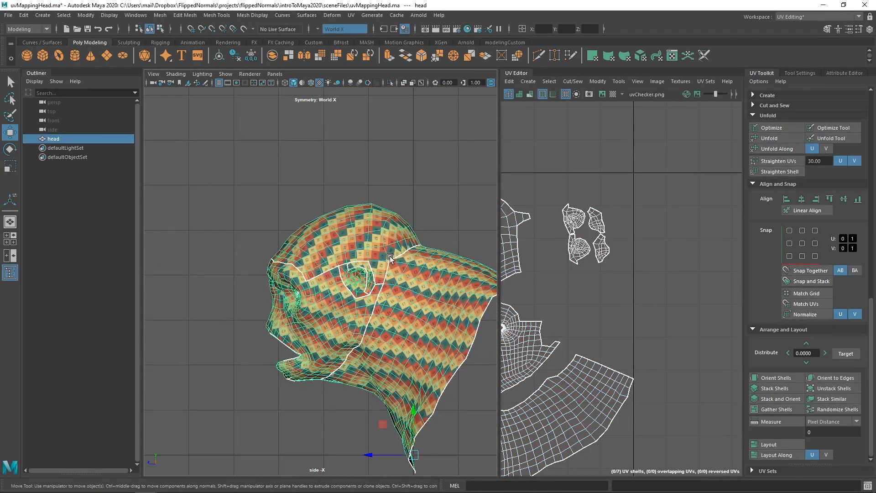
pyautogui.press('space')
pyautogui.click(353, 273)
pyautogui.press('f')
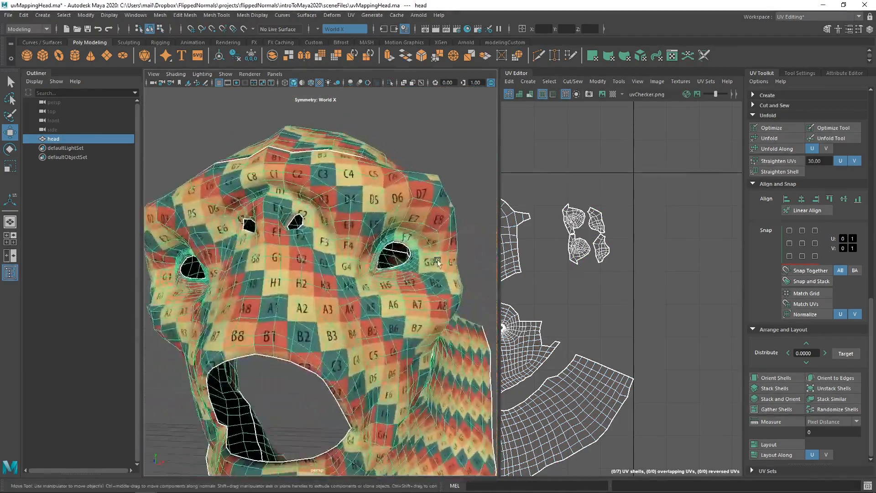
pyautogui.press('f')
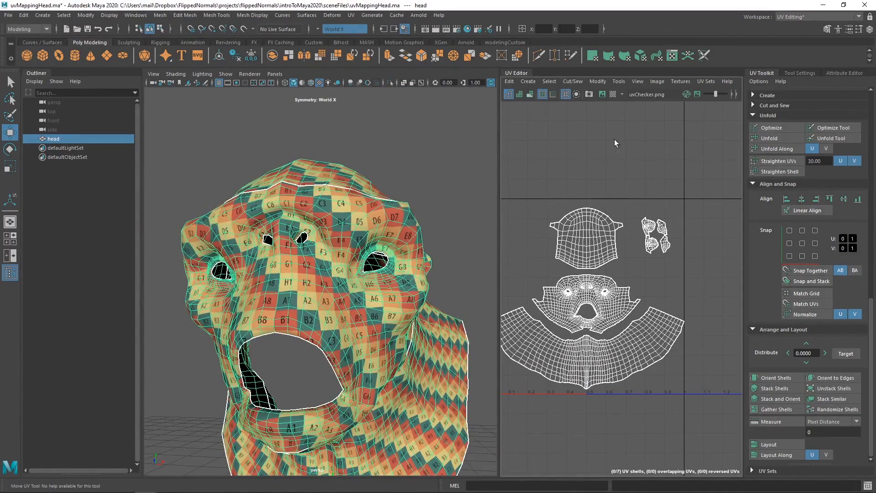
# Activate the Symmetrize UV tool and set the face shell's vertical centre-line edge as the topological symmetry seam
pyautogui.click(619, 81)
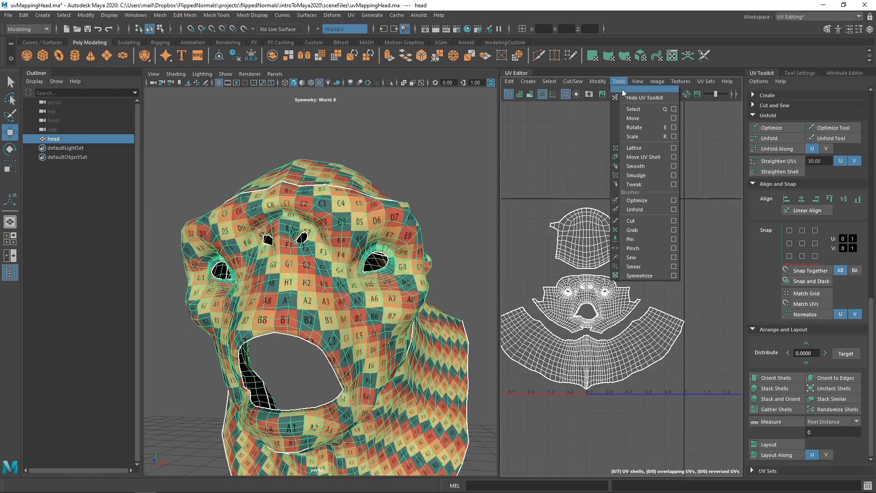
pyautogui.click(641, 275)
pyautogui.scroll(5, 624, 274)
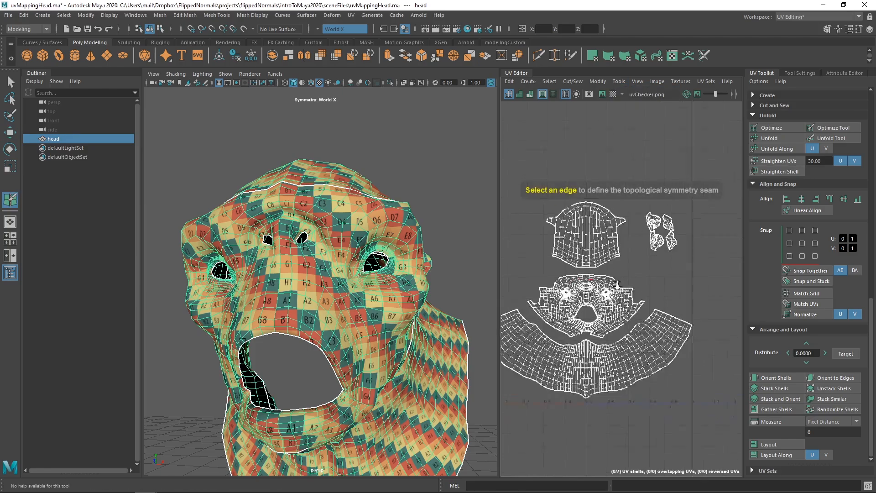
pyautogui.keyDown('alt'); pyautogui.moveTo(624, 273); pyautogui.dragTo(667, 228, button='middle'); pyautogui.keyUp('alt')
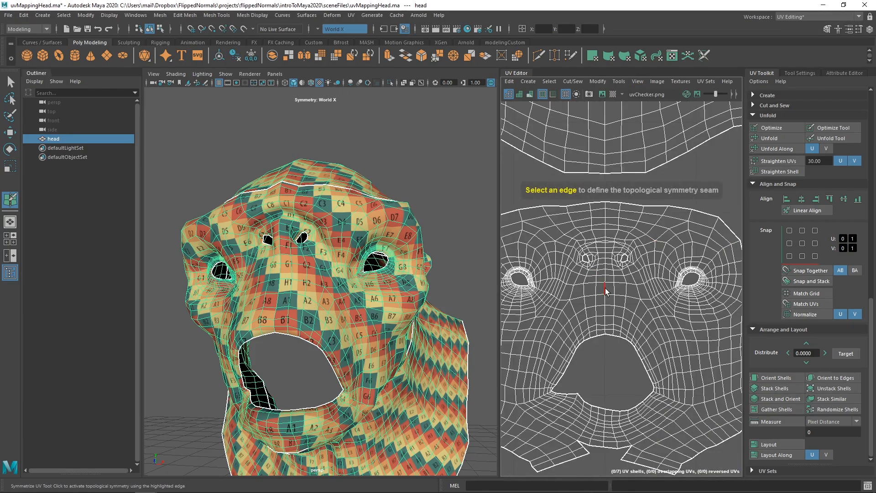
pyautogui.click(606, 291)
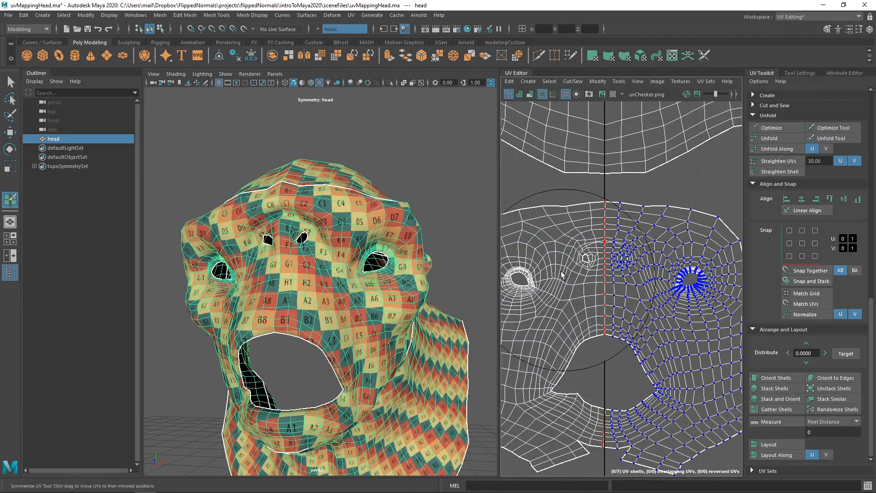
# Brush over the face shell around the mouth and cheeks to mirror its UVs across the centre line
pyautogui.keyDown('alt'); pyautogui.moveTo(604, 294); pyautogui.dragTo(573, 319, button='right'); pyautogui.keyUp('alt')
pyautogui.keyDown('alt'); pyautogui.moveTo(573, 319); pyautogui.dragTo(609, 289, button='middle'); pyautogui.keyUp('alt')
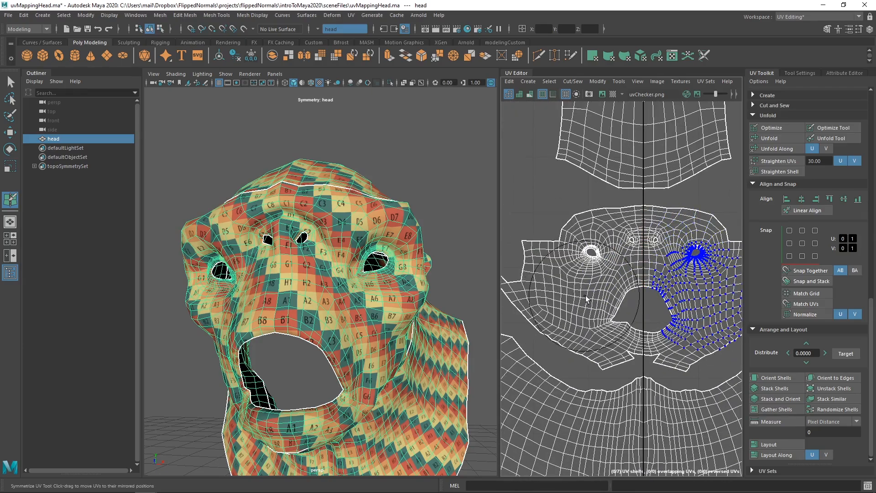
pyautogui.moveTo(585, 295)
pyautogui.mouseDown()
pyautogui.moveTo(611, 297)
pyautogui.moveTo(629, 329)
pyautogui.moveTo(561, 320)
pyautogui.moveTo(530, 286)
pyautogui.moveTo(558, 217)
pyautogui.moveTo(590, 292)
pyautogui.mouseUp()
pyautogui.keyDown('alt'); pyautogui.moveTo(593, 293); pyautogui.dragTo(561, 322, button='right'); pyautogui.keyUp('alt')
pyautogui.keyDown('alt'); pyautogui.moveTo(572, 330); pyautogui.dragTo(608, 294, button='middle'); pyautogui.keyUp('alt')
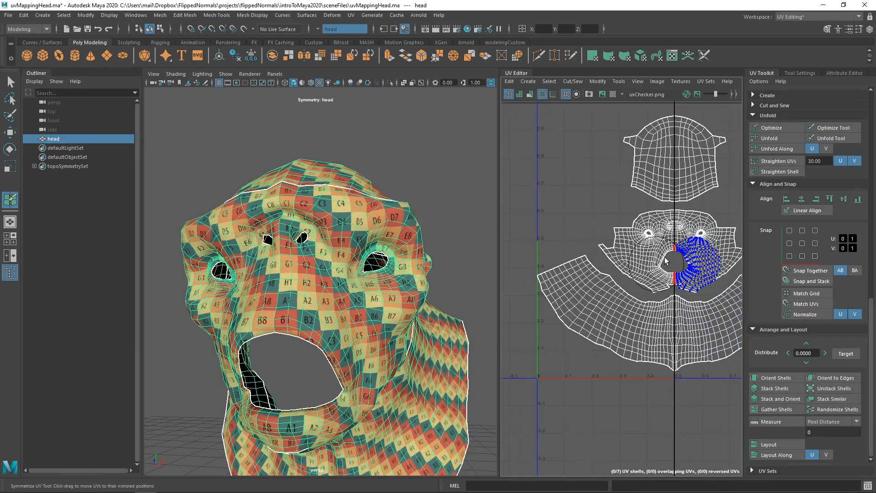
# Symmetrize the ear shells so that matching pieces sit mirrored on opposite sides of the crown shell, and check the head
pyautogui.keyDown('alt'); pyautogui.moveTo(612, 167); pyautogui.dragTo(534, 218, button='middle'); pyautogui.keyUp('alt')
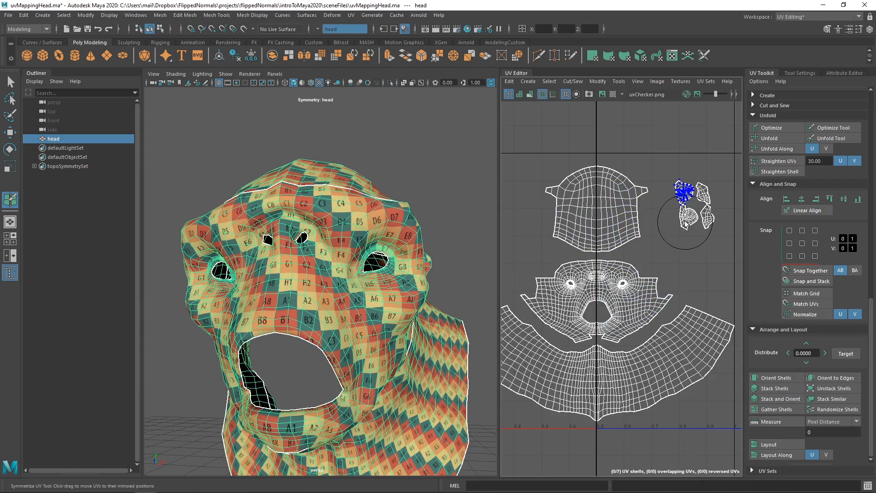
pyautogui.scroll(-3, 702, 208)
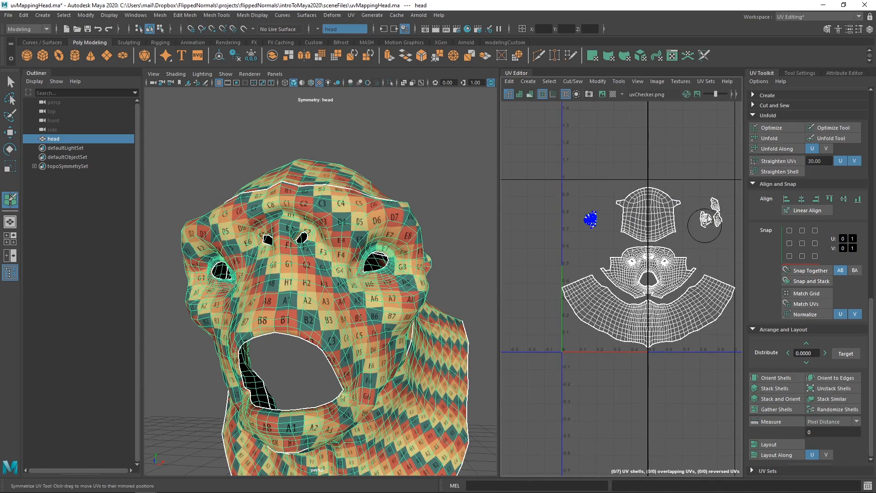
pyautogui.moveTo(713, 214); pyautogui.dragTo(714, 219)
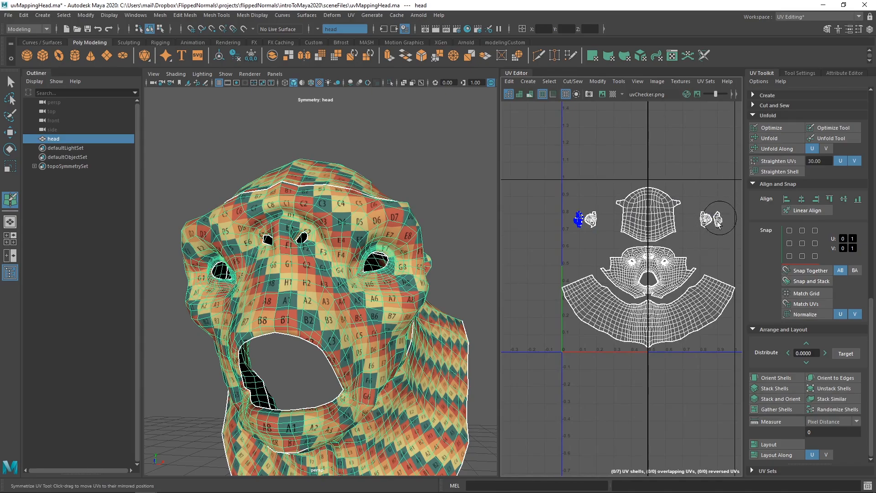
pyautogui.keyDown('alt'); pyautogui.moveTo(587, 208); pyautogui.dragTo(687, 233, button='right'); pyautogui.keyUp('alt')
pyautogui.keyDown('alt'); pyautogui.moveTo(687, 256); pyautogui.dragTo(552, 247, button='middle'); pyautogui.keyUp('alt')
pyautogui.keyDown('alt'); pyautogui.moveTo(664, 249); pyautogui.dragTo(598, 241, button='right'); pyautogui.keyUp('alt')
pyautogui.keyDown('alt'); pyautogui.moveTo(340, 249); pyautogui.dragTo(335, 279); pyautogui.keyUp('alt')
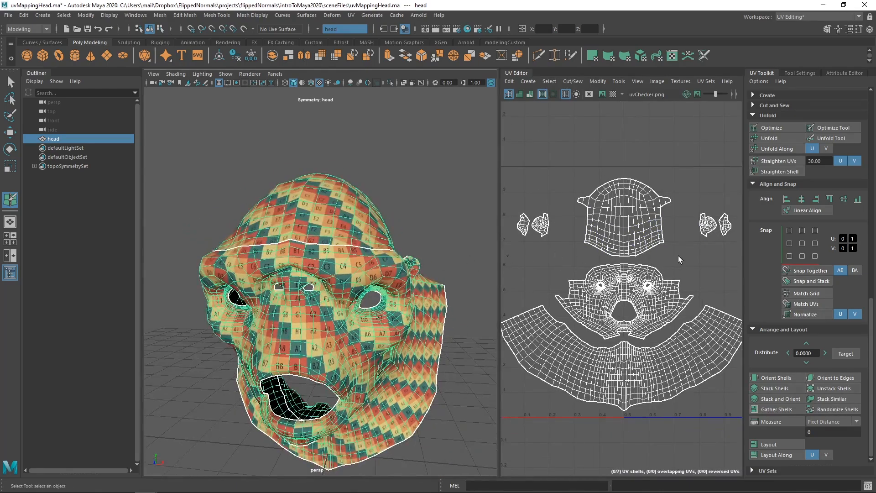
pyautogui.scroll(-2, 678, 256)
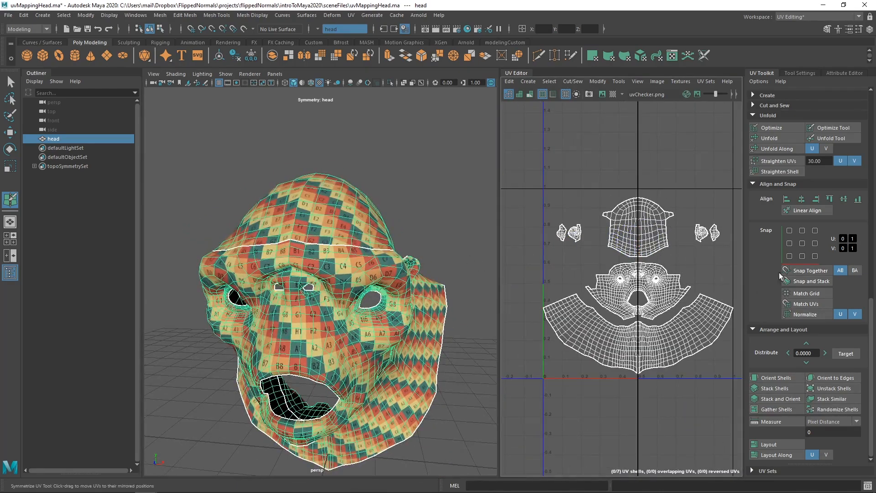
# Turn on Flood Shell in the Symmetrize UV options and set the face shell's centre-line edge as the symmetry seam
pyautogui.click(617, 81)
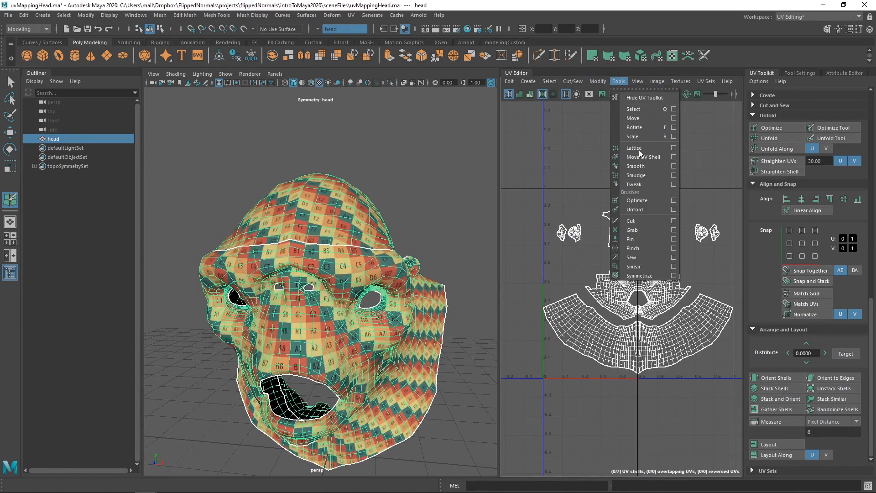
pyautogui.click(673, 276)
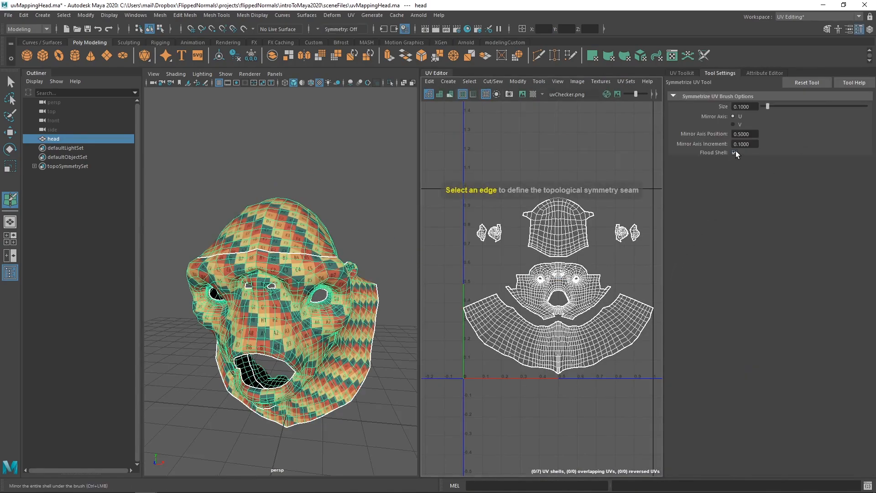
pyautogui.scroll(2, 548, 223)
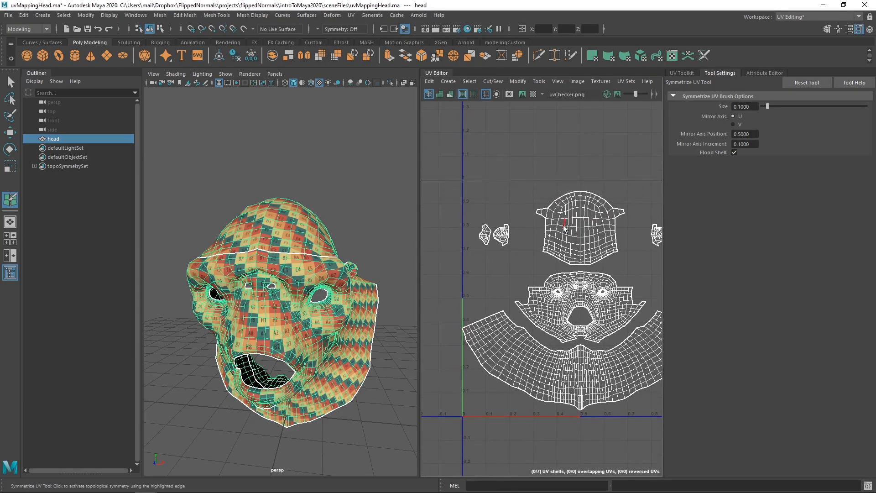
pyautogui.click(565, 228)
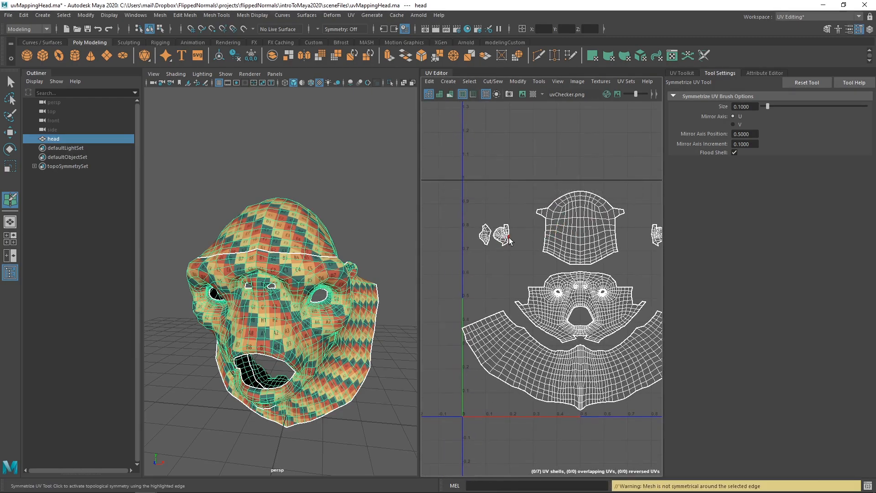
pyautogui.scroll(3, 574, 324)
pyautogui.click(575, 256)
pyautogui.scroll(3, 584, 250)
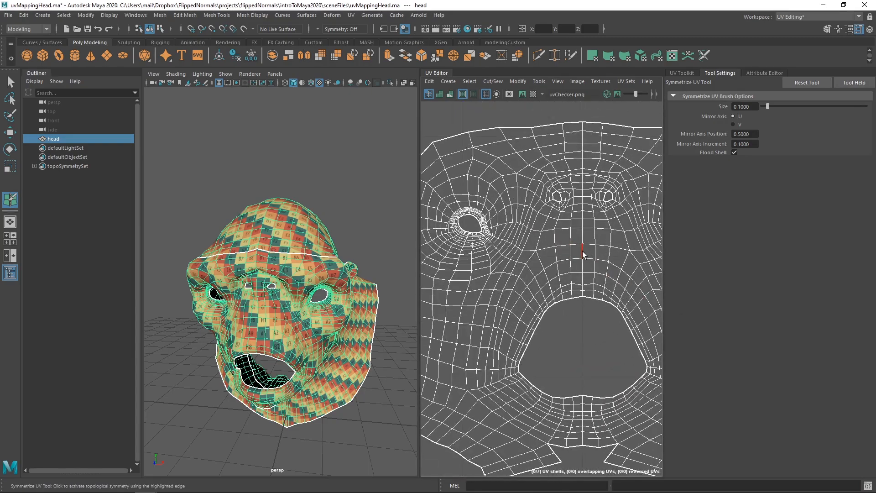
pyautogui.scroll(-5, 601, 279)
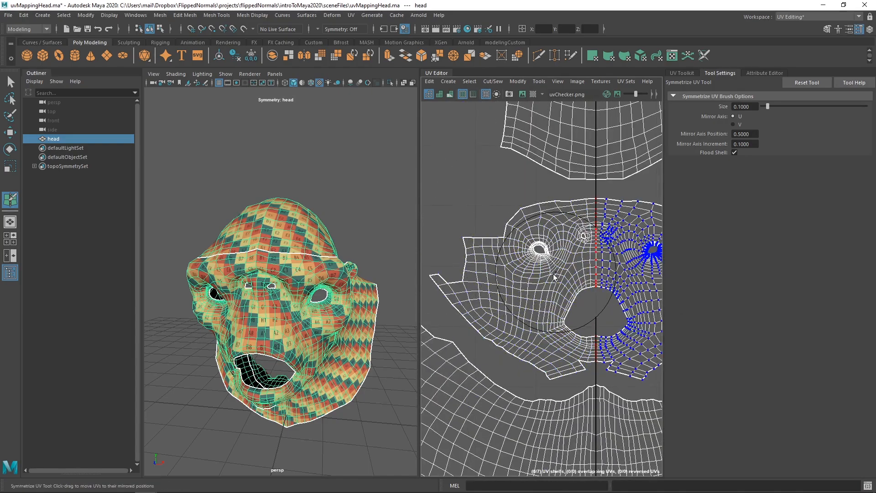
# Examine the Symmetrize brush's coverage of the face and neck shells with Flood Shell on and off
pyautogui.scroll(-5, 500, 245)
pyautogui.scroll(5, 550, 228)
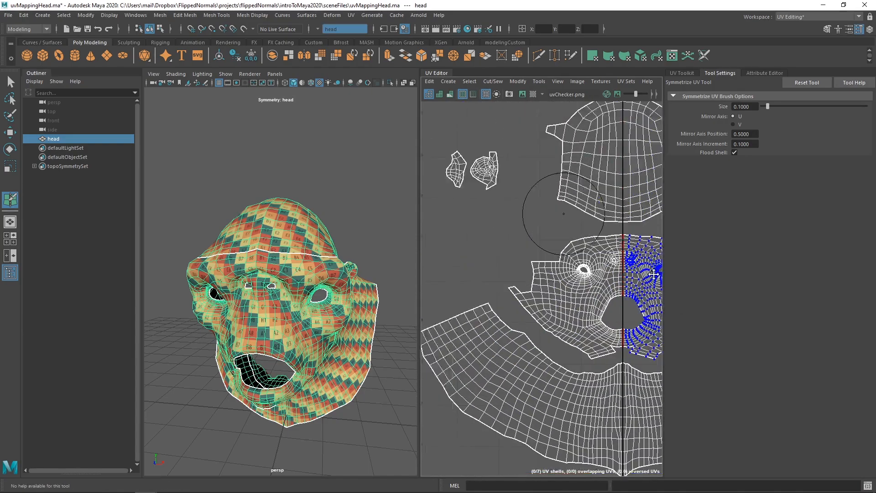
pyautogui.keyDown('alt'); pyautogui.moveTo(584, 365); pyautogui.dragTo(529, 149, button='middle'); pyautogui.keyUp('alt')
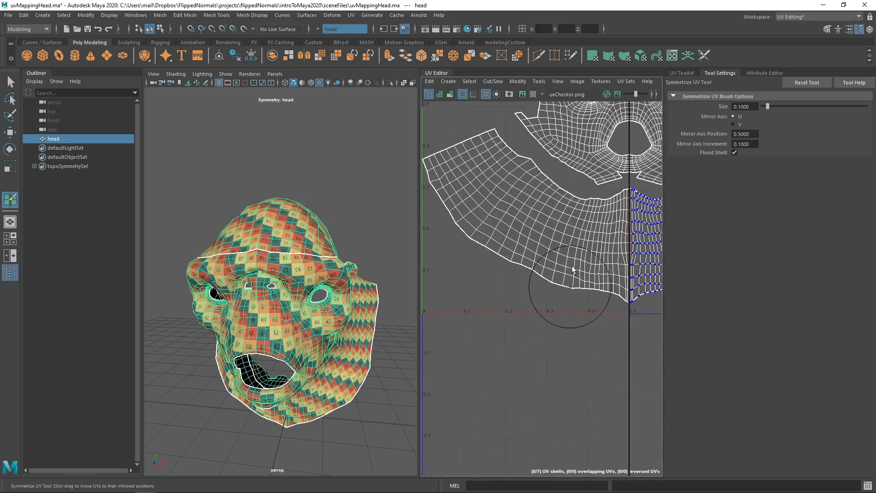
pyautogui.scroll(-3, 552, 269)
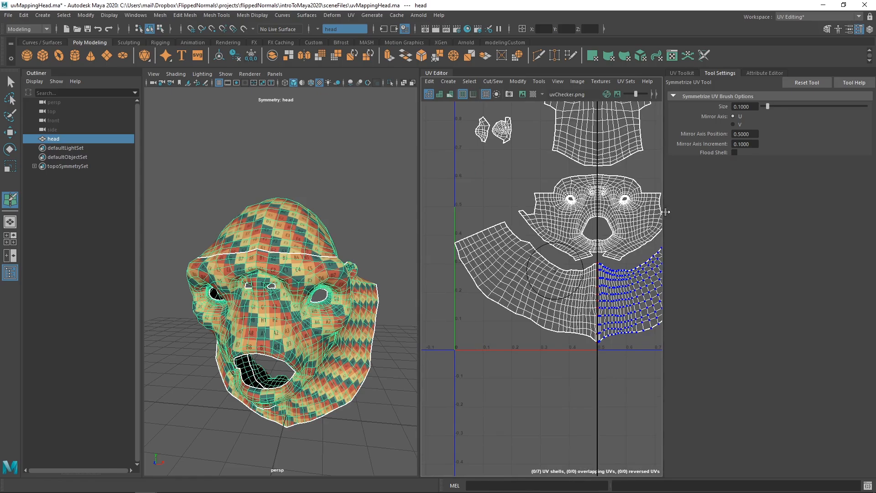
pyautogui.scroll(4, 616, 225)
pyautogui.keyDown('alt'); pyautogui.moveTo(582, 239); pyautogui.dragTo(630, 287, button='middle'); pyautogui.keyUp('alt')
pyautogui.scroll(4, 630, 286)
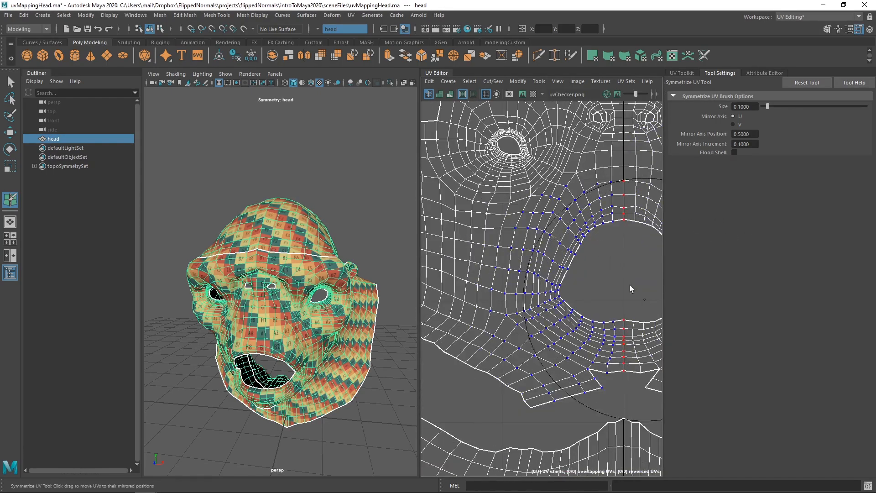
# Switch to the Move tool, deselect the head, and inspect its checker texture from several angles
pyautogui.press('w')
pyautogui.moveTo(616, 221)
pyautogui.keyDown('alt'); pyautogui.mouseDown(button='middle')
pyautogui.moveTo(559, 242)
pyautogui.moveTo(556, 267)
pyautogui.mouseUp(button='middle'); pyautogui.keyUp('alt')
pyautogui.scroll(-5, 522, 213)
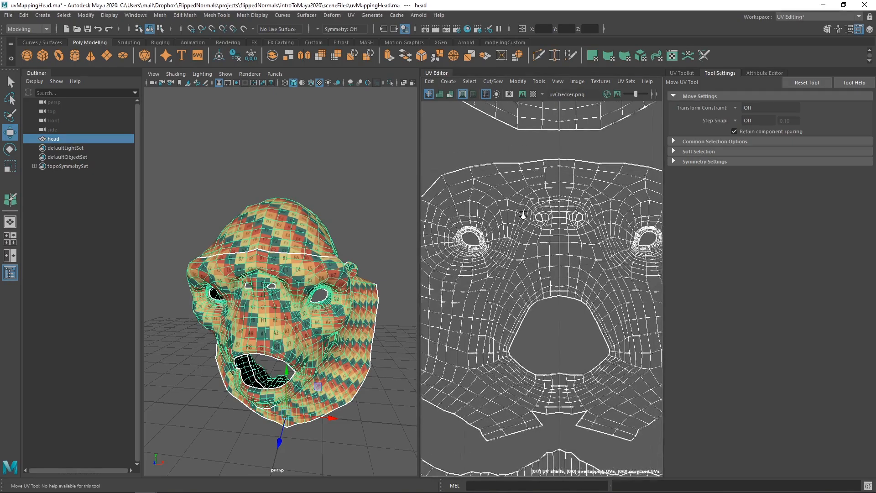
pyautogui.keyDown('alt'); pyautogui.moveTo(524, 228); pyautogui.dragTo(527, 280, button='middle'); pyautogui.keyUp('alt')
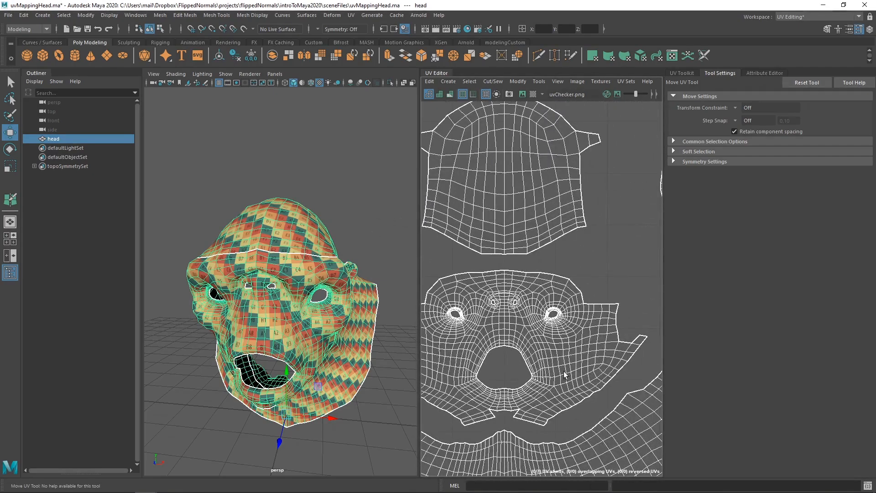
pyautogui.keyDown('alt'); pyautogui.moveTo(299, 314); pyautogui.dragTo(308, 274); pyautogui.keyUp('alt')
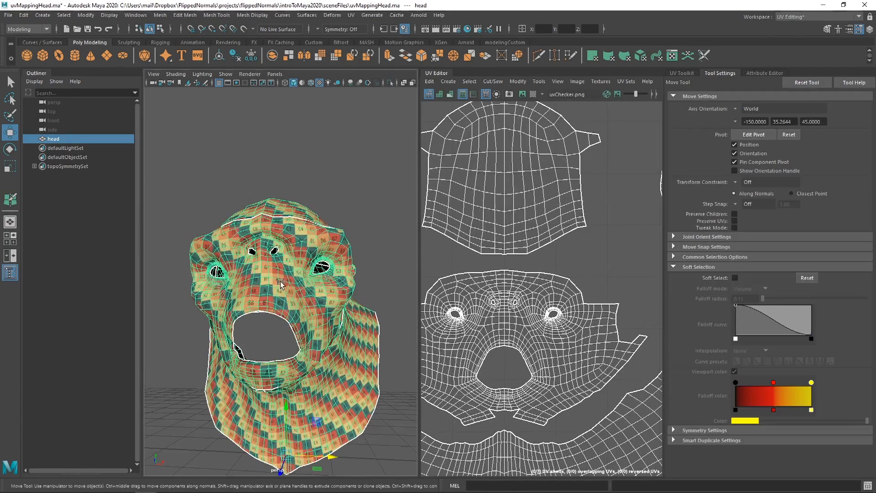
pyautogui.click(363, 203)
pyautogui.scroll(5, 346, 299)
pyautogui.keyDown('alt'); pyautogui.moveTo(345, 299); pyautogui.dragTo(287, 296); pyautogui.keyUp('alt')
pyautogui.scroll(-8, 299, 306)
pyautogui.scroll(3, 292, 301)
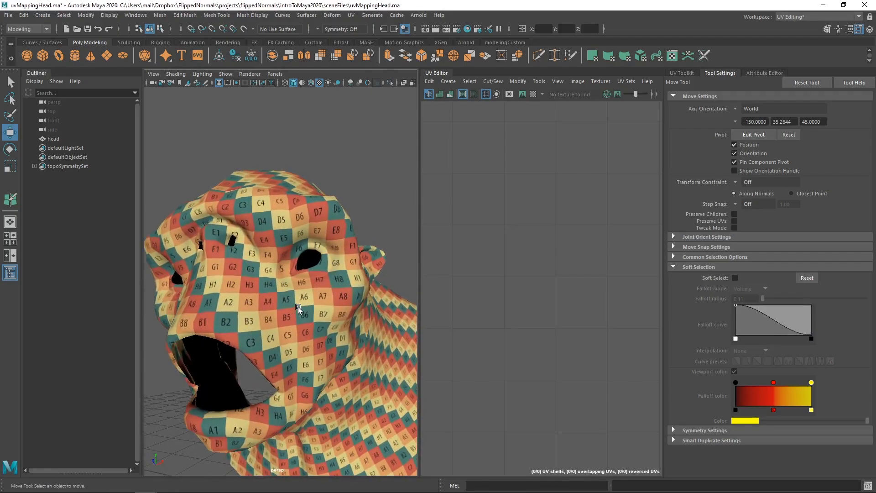
# Reselect the head, frame its UV layout, and save the scene
pyautogui.click(305, 294)
pyautogui.press('f')
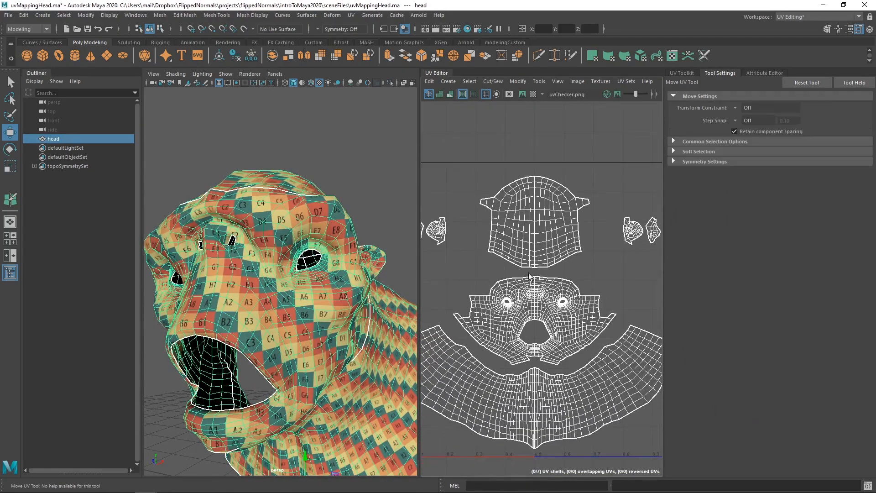
pyautogui.hotkey('ctrl', 's')
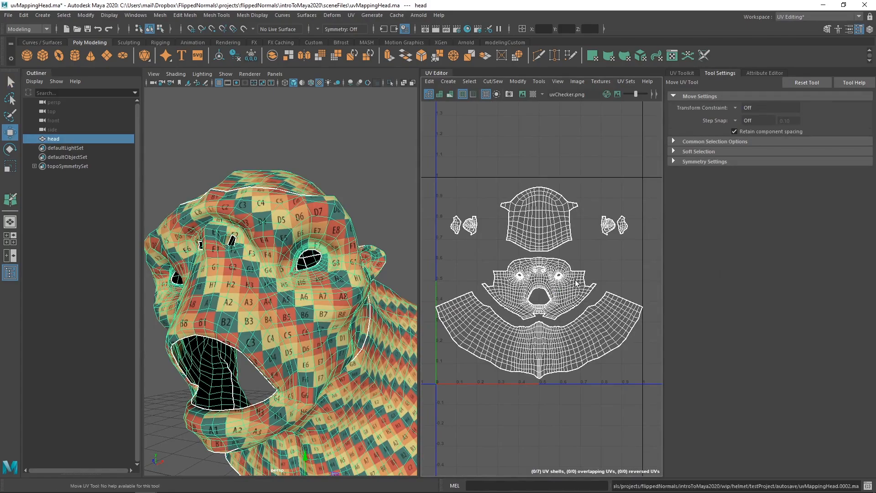
# Examine closely how the neck shell's outer corner sits against the border of the UV tile
pyautogui.keyDown('alt'); pyautogui.moveTo(574, 278); pyautogui.dragTo(562, 272, button='middle'); pyautogui.keyUp('alt')
pyautogui.keyDown('alt'); pyautogui.moveTo(631, 298); pyautogui.dragTo(573, 281, button='middle'); pyautogui.keyUp('alt')
pyautogui.keyDown('alt'); pyautogui.moveTo(573, 281); pyautogui.dragTo(794, 319, button='right'); pyautogui.keyUp('alt')
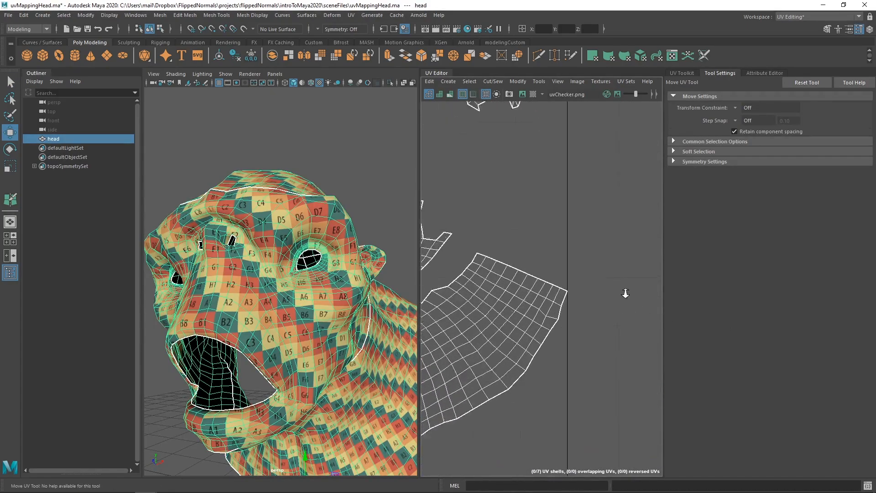
pyautogui.keyDown('alt'); pyautogui.moveTo(624, 292); pyautogui.dragTo(803, 327, button='right'); pyautogui.keyUp('alt')
pyautogui.keyDown('alt'); pyautogui.moveTo(499, 316); pyautogui.dragTo(648, 319, button='right'); pyautogui.keyUp('alt')
pyautogui.keyDown('alt'); pyautogui.moveTo(479, 300); pyautogui.dragTo(716, 325, button='right'); pyautogui.keyUp('alt')
pyautogui.keyDown('alt'); pyautogui.moveTo(557, 298); pyautogui.dragTo(503, 311, button='middle'); pyautogui.keyUp('alt')
pyautogui.keyDown('alt'); pyautogui.moveTo(511, 305); pyautogui.dragTo(751, 322, button='right'); pyautogui.keyUp('alt')
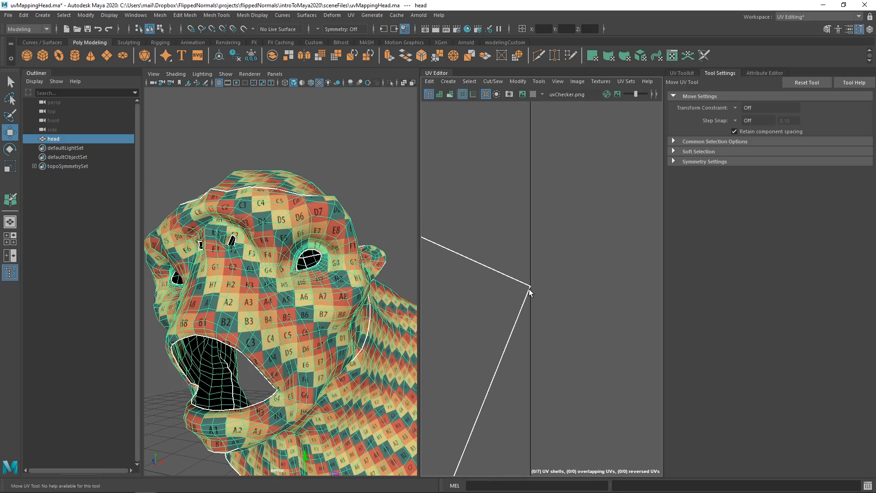
pyautogui.moveTo(631, 302)
pyautogui.keyDown('alt'); pyautogui.mouseDown(button='right')
pyautogui.moveTo(389, 332)
pyautogui.moveTo(438, 301)
pyautogui.mouseUp(button='right'); pyautogui.keyUp('alt')
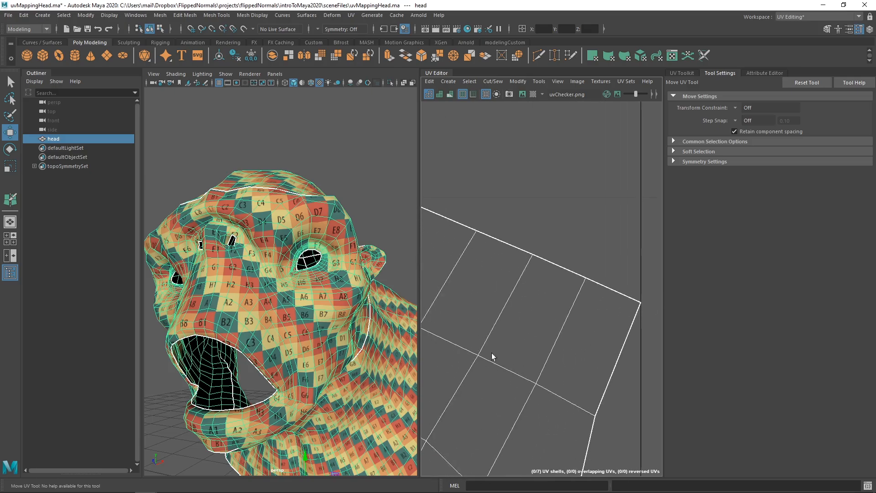
pyautogui.keyDown('alt'); pyautogui.moveTo(643, 325); pyautogui.dragTo(373, 310, button='right'); pyautogui.keyUp('alt')
pyautogui.keyDown('alt'); pyautogui.moveTo(605, 328); pyautogui.dragTo(401, 322, button='right'); pyautogui.keyUp('alt')
pyautogui.keyDown('alt'); pyautogui.moveTo(520, 323); pyautogui.dragTo(530, 288, button='middle'); pyautogui.keyUp('alt')
pyautogui.keyDown('alt'); pyautogui.moveTo(475, 329); pyautogui.dragTo(434, 324, button='right'); pyautogui.keyUp('alt')
# Select all seven UV shells, scale them down slightly and uniformly to leave a margin inside the tile, and deselect them
pyautogui.click(535, 340)
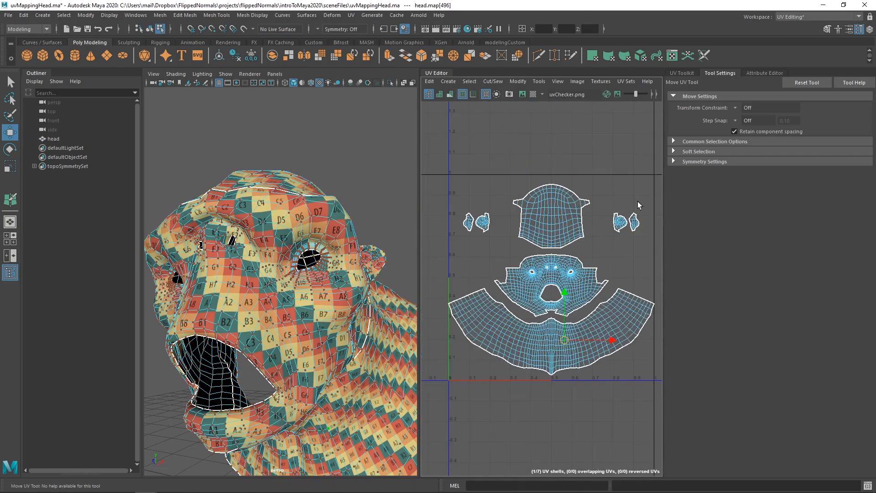
pyautogui.moveTo(434, 172); pyautogui.dragTo(660, 429)
pyautogui.press('r')
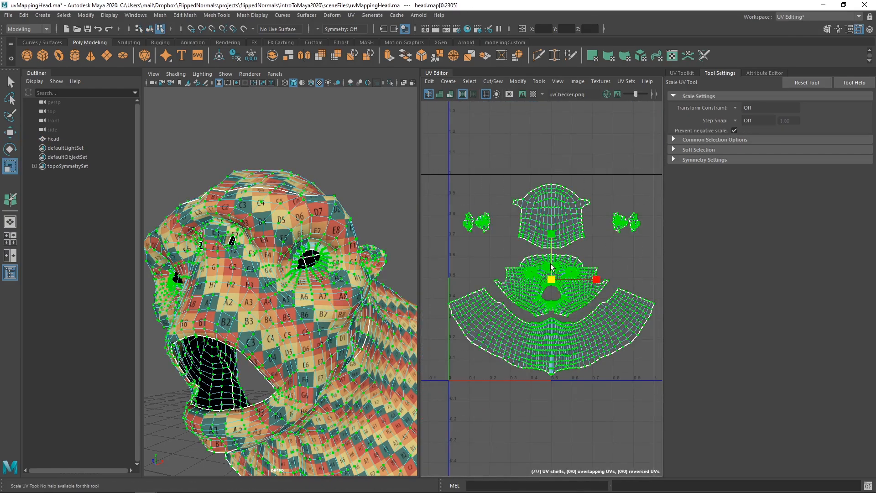
pyautogui.moveTo(552, 281); pyautogui.dragTo(551, 281)
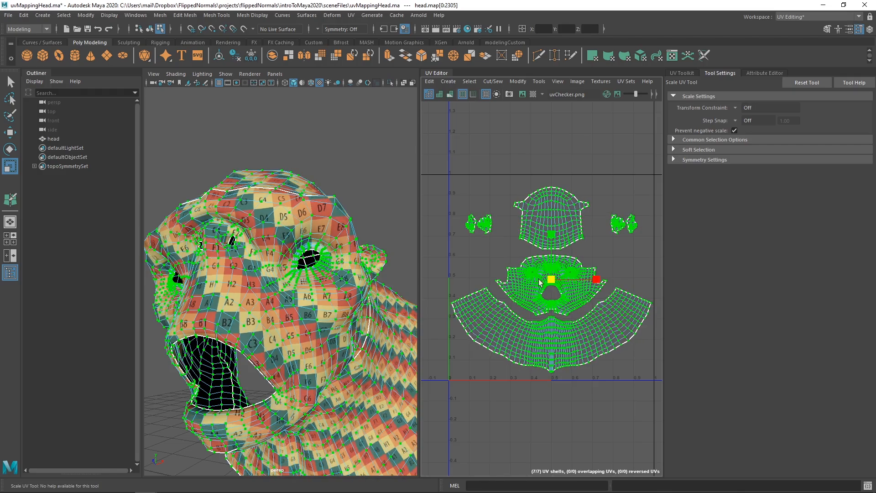
pyautogui.click(484, 269)
# Return to object mode and deselect the head to show its checker texture without the wireframe
pyautogui.scroll(3, 542, 274)
pyautogui.keyDown('alt'); pyautogui.moveTo(566, 271); pyautogui.dragTo(547, 287, button='middle'); pyautogui.keyUp('alt')
pyautogui.scroll(3, 547, 271)
pyautogui.rightClick(341, 221)
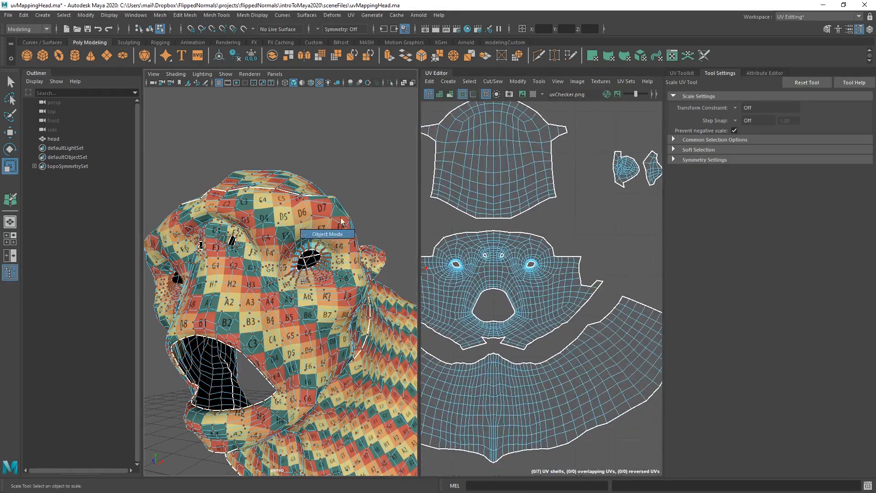
pyautogui.click(342, 234)
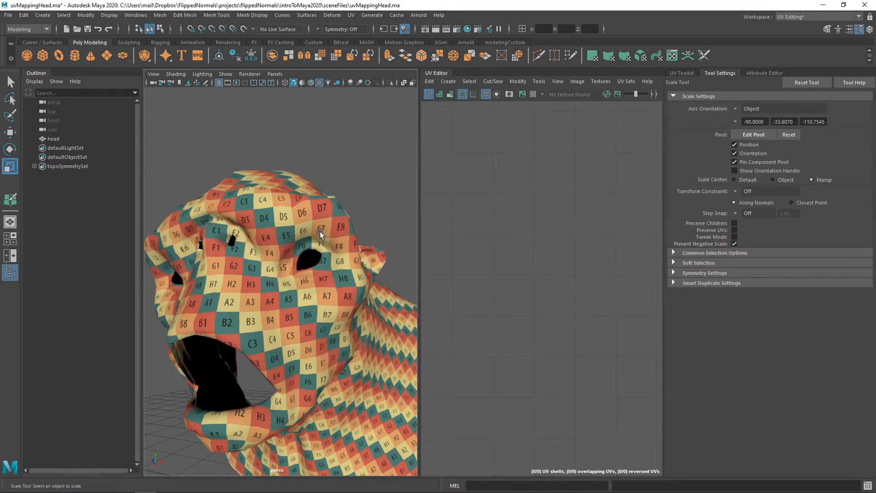
# Select the head, frame its full UV layout, and examine the seams around the ear, face and neck
pyautogui.keyDown('alt'); pyautogui.moveTo(321, 233); pyautogui.dragTo(259, 281); pyautogui.keyUp('alt')
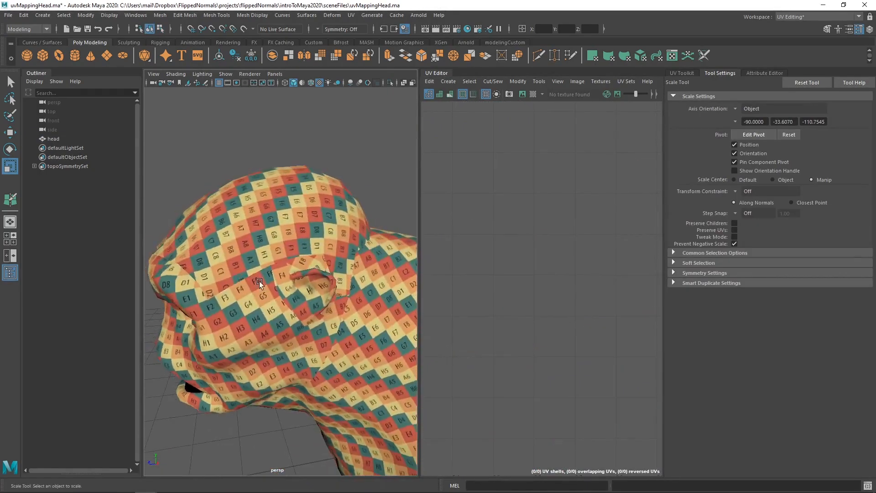
pyautogui.click(307, 286)
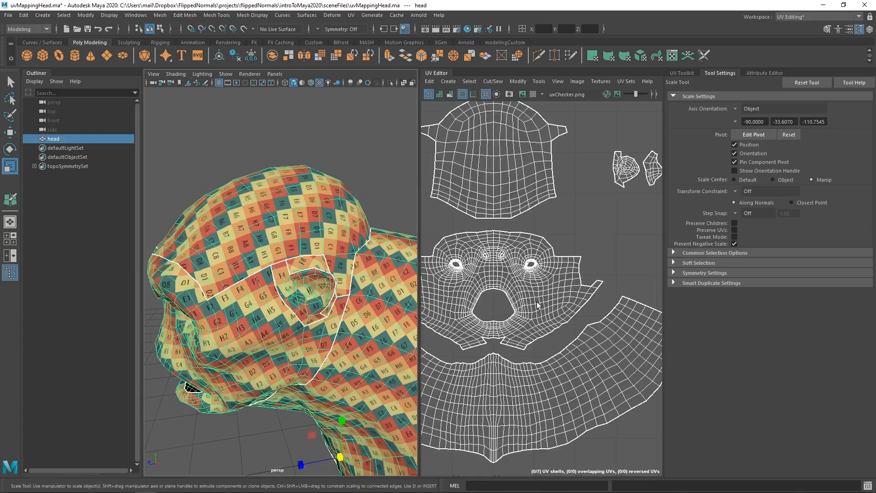
pyautogui.press('f')
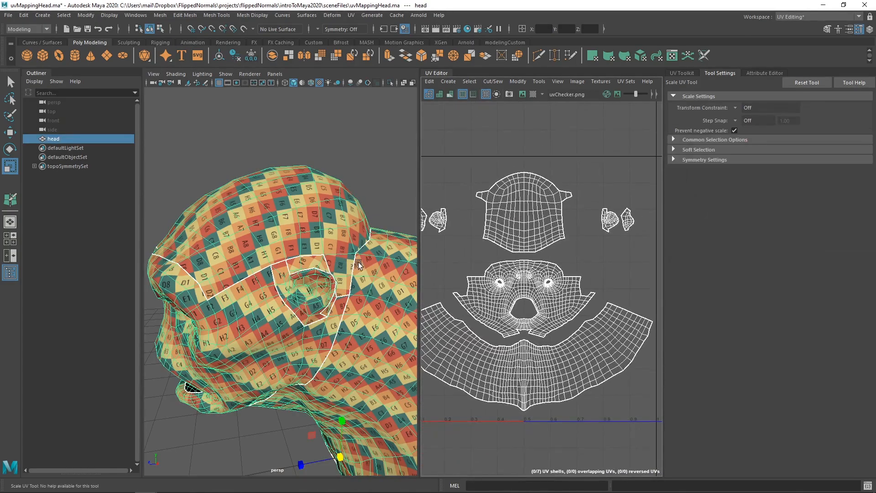
pyautogui.keyDown('alt'); pyautogui.moveTo(328, 300); pyautogui.dragTo(323, 262); pyautogui.keyUp('alt')
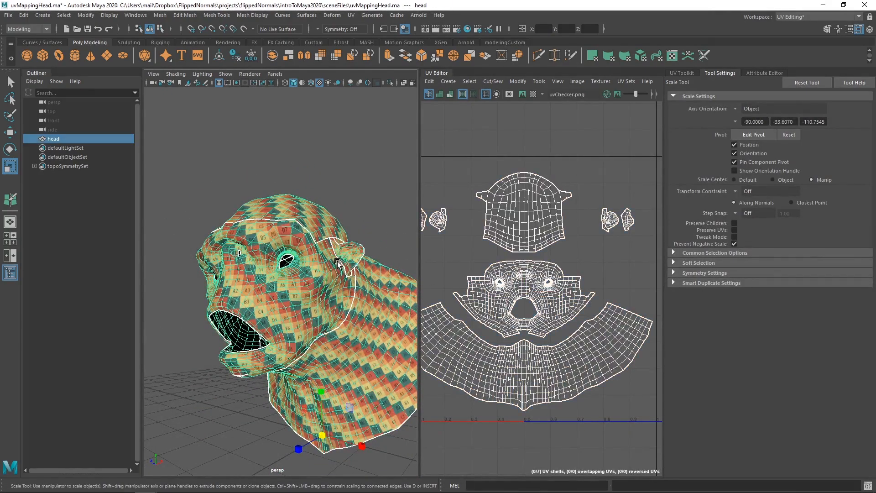
pyautogui.keyDown('alt'); pyautogui.moveTo(291, 369); pyautogui.dragTo(291, 236); pyautogui.keyUp('alt')
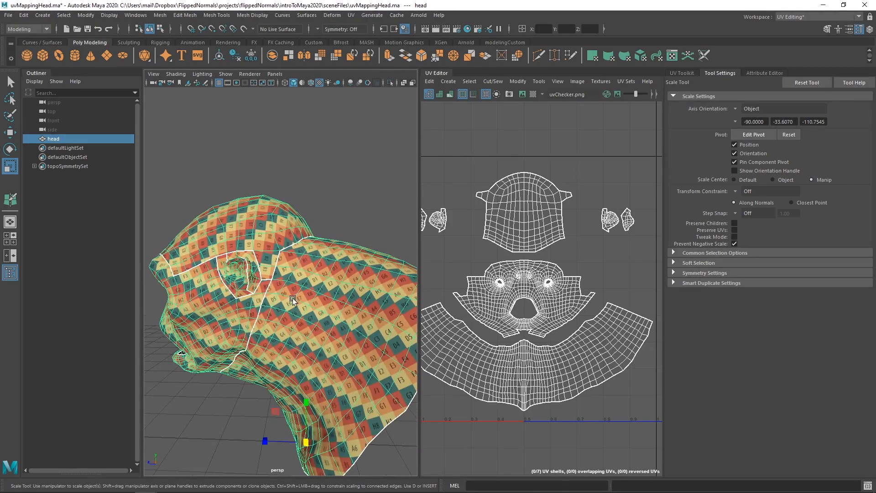
pyautogui.keyDown('alt'); pyautogui.moveTo(292, 298); pyautogui.dragTo(345, 292); pyautogui.keyUp('alt')
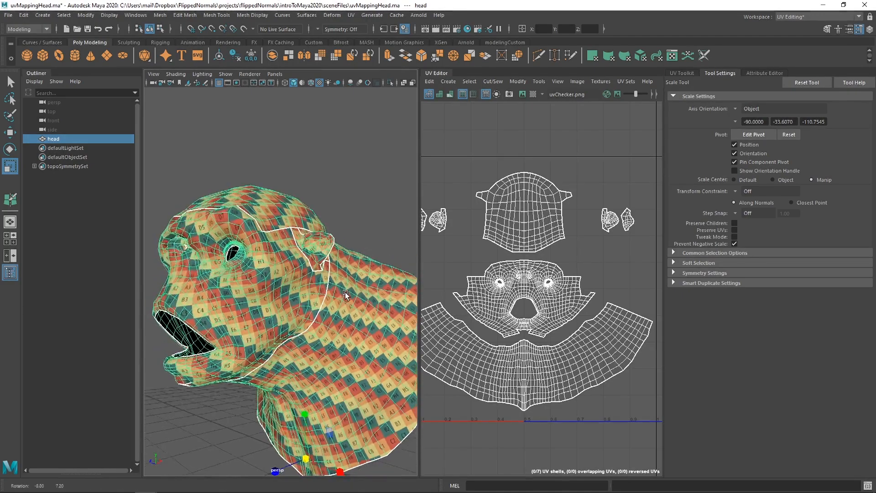
# Deselect the head and examine its checker texture without the wireframe from the side and front for distortion
pyautogui.click(346, 242)
pyautogui.keyDown('alt'); pyautogui.moveTo(345, 250); pyautogui.dragTo(324, 258, button='right'); pyautogui.keyUp('alt')
pyautogui.keyDown('alt'); pyautogui.moveTo(324, 258); pyautogui.dragTo(344, 273); pyautogui.keyUp('alt')
pyautogui.keyDown('alt'); pyautogui.moveTo(344, 273); pyautogui.dragTo(341, 283, button='right'); pyautogui.keyUp('alt')
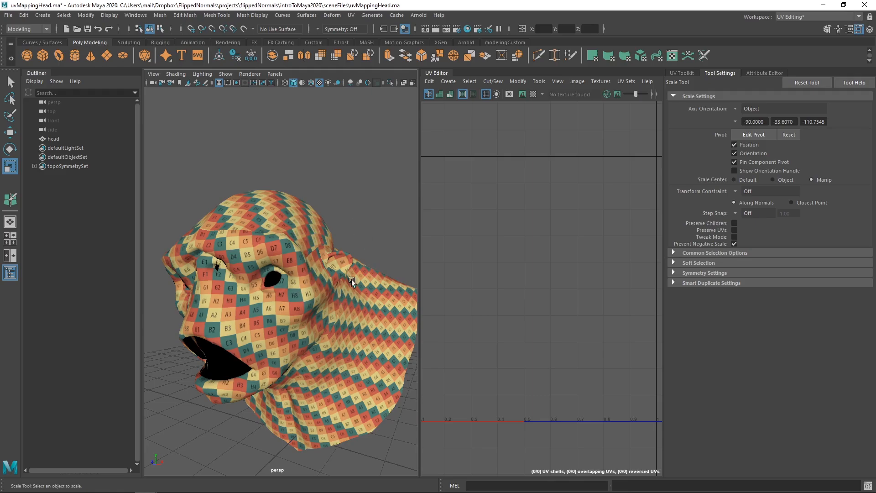
pyautogui.keyDown('alt'); pyautogui.moveTo(328, 267); pyautogui.dragTo(288, 275); pyautogui.keyUp('alt')
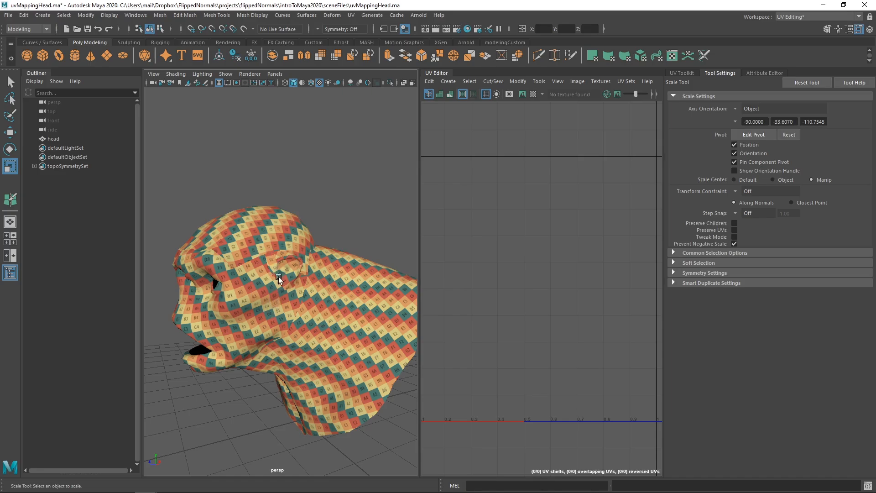
pyautogui.keyDown('alt'); pyautogui.moveTo(256, 275); pyautogui.dragTo(293, 271); pyautogui.keyUp('alt')
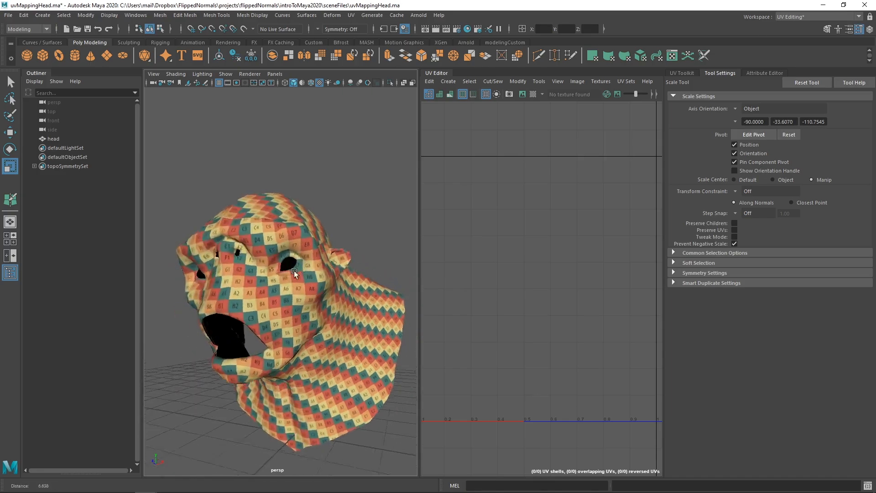
pyautogui.keyDown('alt'); pyautogui.moveTo(294, 270); pyautogui.dragTo(276, 293, button='right'); pyautogui.keyUp('alt')
pyautogui.keyDown('alt'); pyautogui.moveTo(276, 293); pyautogui.dragTo(313, 301); pyautogui.keyUp('alt')
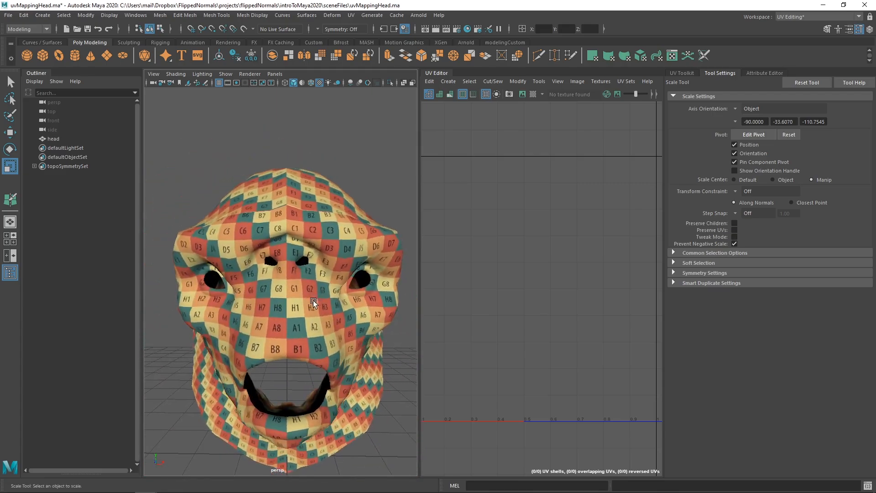
# Reselect the head to show its UV shells and inspect the seams on the side of the skull and ear
pyautogui.keyDown('alt'); pyautogui.moveTo(300, 332); pyautogui.dragTo(292, 276); pyautogui.keyUp('alt')
pyautogui.click(294, 285)
pyautogui.keyDown('alt'); pyautogui.moveTo(306, 247); pyautogui.dragTo(318, 276); pyautogui.keyUp('alt')
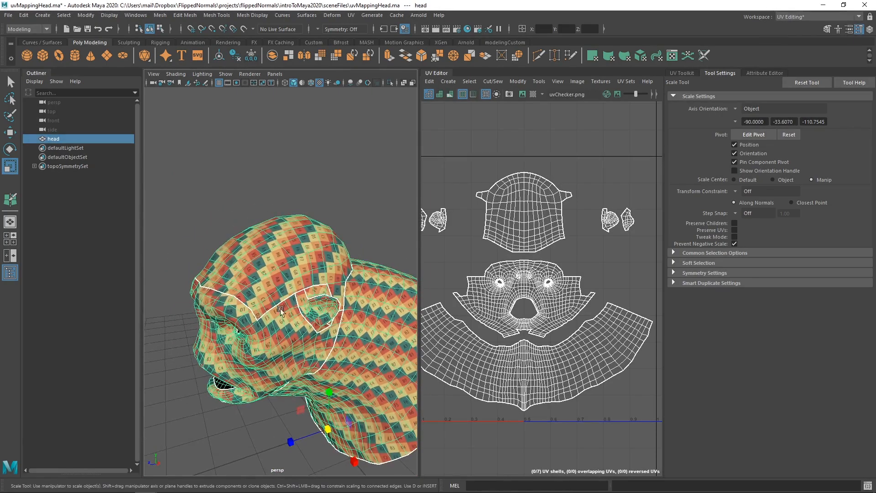